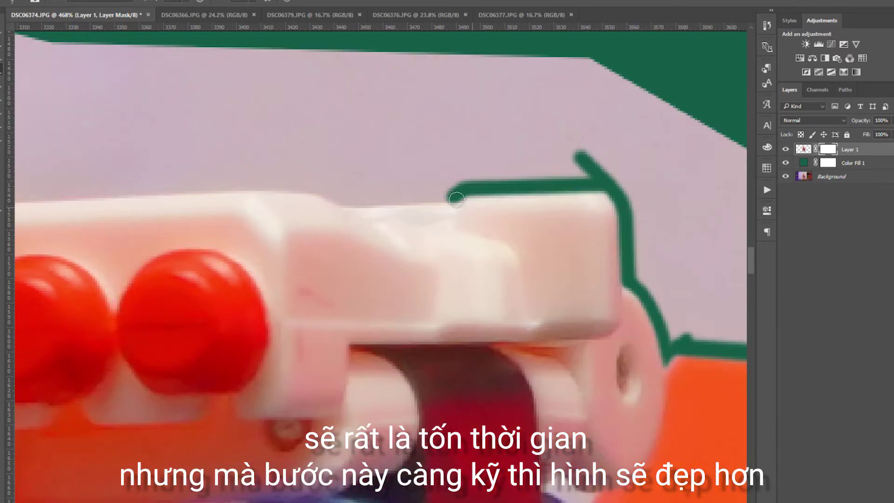
Brush out the lilac backdrop on the Layer 1 mask along the white rear block, orange back and small shoulder peg
{"action": "mouse_move", "coordinate": [536, 208]}
{"action": "left_mouse_down"}
{"action": "mouse_move", "coordinate": [305, 200]}
{"action": "mouse_move", "coordinate": [433, 190]}
{"action": "mouse_move", "coordinate": [343, 335]}
{"action": "mouse_move", "coordinate": [401, 219]}
{"action": "left_mouse_up"}
{"action": "scroll", "coordinate": [422, 214], "scroll_direction": "up", "scroll_amount": 3}
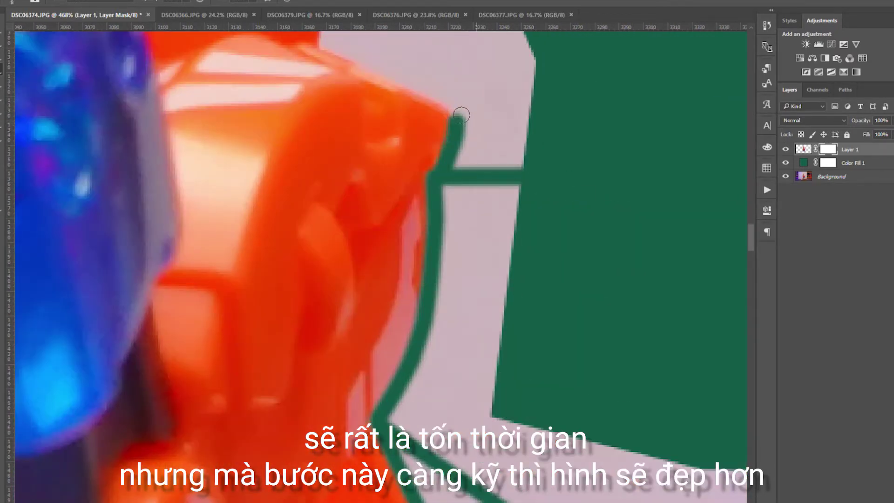
{"action": "scroll", "coordinate": [461, 126], "scroll_direction": "up", "scroll_amount": 3}
{"action": "scroll", "coordinate": [394, 139], "scroll_direction": "up", "scroll_amount": 4}
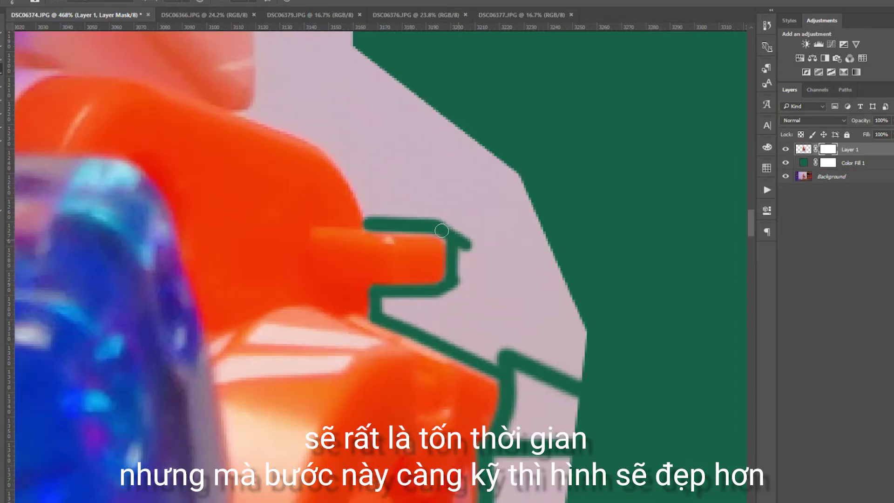
{"action": "scroll", "coordinate": [406, 209], "scroll_direction": "down", "scroll_amount": 10}
{"action": "scroll", "coordinate": [453, 253], "scroll_direction": "up", "scroll_amount": 10}
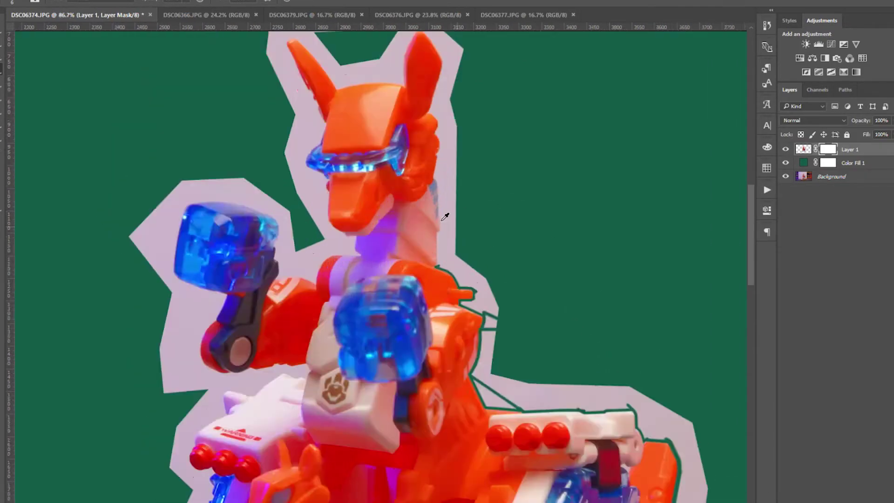
Mask out the backdrop along the back of the robot's neck and up the rear of its orange head
{"action": "mouse_move", "coordinate": [439, 216]}
{"action": "left_mouse_down"}
{"action": "mouse_move", "coordinate": [479, 309]}
{"action": "mouse_move", "coordinate": [488, 216]}
{"action": "mouse_move", "coordinate": [513, 210]}
{"action": "mouse_move", "coordinate": [492, 137]}
{"action": "left_mouse_up"}
{"action": "scroll", "coordinate": [488, 216], "scroll_direction": "up", "scroll_amount": 3}
{"action": "scroll", "coordinate": [519, 183], "scroll_direction": "up", "scroll_amount": 2}
{"action": "scroll", "coordinate": [492, 137], "scroll_direction": "up", "scroll_amount": 2}
{"action": "mouse_move", "coordinate": [526, 272]}
{"action": "left_mouse_down"}
{"action": "mouse_move", "coordinate": [507, 206]}
{"action": "mouse_move", "coordinate": [454, 177]}
{"action": "left_mouse_up"}
{"action": "scroll", "coordinate": [454, 177], "scroll_direction": "up", "scroll_amount": 2}
{"action": "mouse_move", "coordinate": [501, 258]}
{"action": "left_mouse_down"}
{"action": "mouse_move", "coordinate": [488, 236]}
{"action": "mouse_move", "coordinate": [517, 161]}
{"action": "left_mouse_up"}
Mask the backdrop around the outer edge and tip of the robot's right ear
{"action": "scroll", "coordinate": [488, 236], "scroll_direction": "up", "scroll_amount": 2}
{"action": "scroll", "coordinate": [544, 254], "scroll_direction": "up", "scroll_amount": 2}
{"action": "scroll", "coordinate": [454, 110], "scroll_direction": "left", "scroll_amount": 2}
{"action": "left_click_drag", "start_coordinate": [403, 141], "coordinate": [507, 100]}
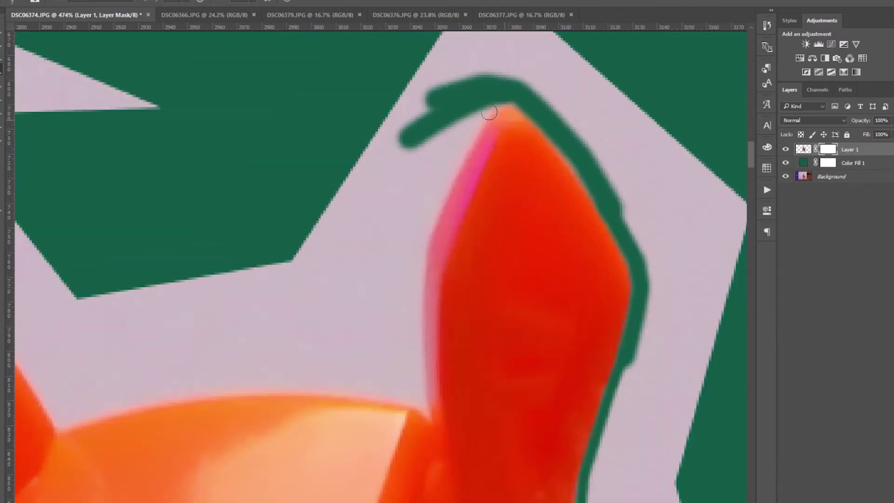
Mask the backdrop down the right ear's inner edge and across the top of the head between the ears
{"action": "left_click_drag", "start_coordinate": [414, 417], "coordinate": [186, 395]}
{"action": "scroll", "coordinate": [320, 321], "scroll_direction": "left", "scroll_amount": 4}
{"action": "scroll", "coordinate": [320, 322], "scroll_direction": "down", "scroll_amount": 2}
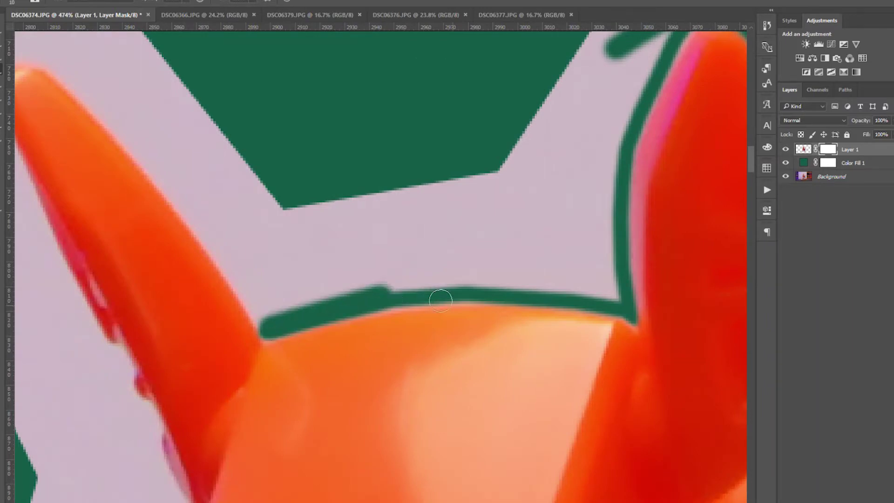
Mask the backdrop along the left ear's inner edge from the head up and around its tip
{"action": "scroll", "coordinate": [539, 298], "scroll_direction": "left", "scroll_amount": 4}
{"action": "scroll", "coordinate": [423, 229], "scroll_direction": "left", "scroll_amount": 3}
{"action": "scroll", "coordinate": [423, 229], "scroll_direction": "up", "scroll_amount": 2}
{"action": "left_click_drag", "start_coordinate": [508, 284], "coordinate": [267, 136]}
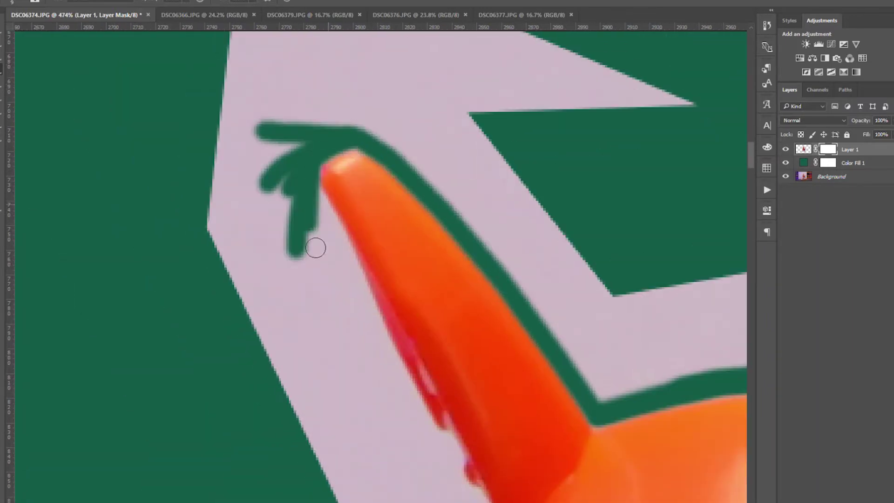
Mask the backdrop down the jagged outer edge of the left ear towards its base
{"action": "scroll", "coordinate": [316, 247], "scroll_direction": "down", "scroll_amount": 2}
{"action": "scroll", "coordinate": [316, 247], "scroll_direction": "right", "scroll_amount": 1}
{"action": "mouse_move", "coordinate": [256, 73]}
{"action": "left_mouse_down"}
{"action": "mouse_move", "coordinate": [379, 327]}
{"action": "mouse_move", "coordinate": [405, 344]}
{"action": "left_mouse_up"}
{"action": "scroll", "coordinate": [270, 279], "scroll_direction": "right", "scroll_amount": 2}
{"action": "left_click_drag", "start_coordinate": [270, 279], "coordinate": [261, 247]}
Mask the backdrop from the left ear's base down the orange forehead and around the blue visor's front
{"action": "scroll", "coordinate": [447, 252], "scroll_direction": "left", "scroll_amount": 3}
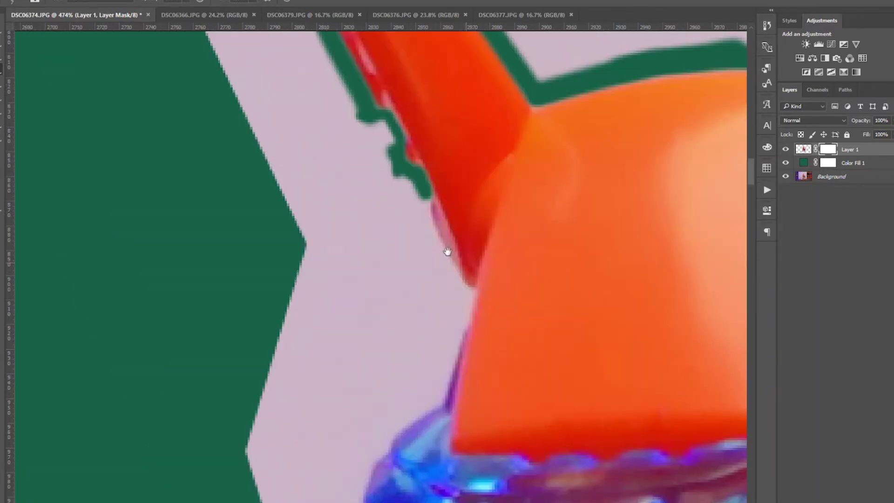
{"action": "left_click_drag", "start_coordinate": [459, 336], "coordinate": [448, 405]}
{"action": "scroll", "coordinate": [459, 309], "scroll_direction": "down", "scroll_amount": 3}
{"action": "left_click_drag", "start_coordinate": [459, 309], "coordinate": [454, 325]}
{"action": "scroll", "coordinate": [361, 250], "scroll_direction": "down", "scroll_amount": 2}
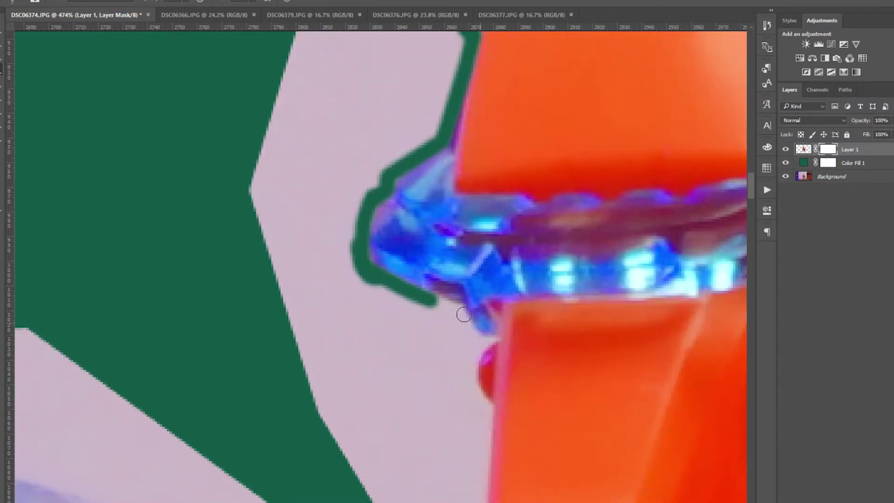
Mask the backdrop beneath the blue visor and beside the small red bump on the face
{"action": "scroll", "coordinate": [464, 314], "scroll_direction": "down", "scroll_amount": 3}
{"action": "scroll", "coordinate": [464, 315], "scroll_direction": "right", "scroll_amount": 3}
{"action": "left_click_drag", "start_coordinate": [251, 305], "coordinate": [411, 271]}
{"action": "scroll", "coordinate": [420, 280], "scroll_direction": "down", "scroll_amount": 3}
{"action": "left_click_drag", "start_coordinate": [447, 219], "coordinate": [457, 270]}
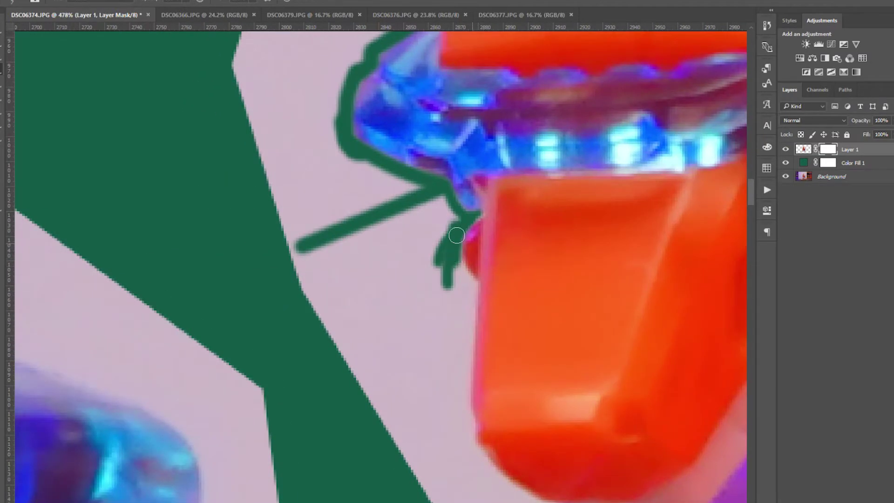
Mask the backdrop down the front edge of the orange muzzle and around its rounded chin
{"action": "left_click_drag", "start_coordinate": [322, 330], "coordinate": [402, 292]}
{"action": "scroll", "coordinate": [419, 303], "scroll_direction": "down", "scroll_amount": 2}
{"action": "left_click_drag", "start_coordinate": [447, 232], "coordinate": [440, 349]}
{"action": "scroll", "coordinate": [440, 350], "scroll_direction": "down", "scroll_amount": 3}
{"action": "mouse_move", "coordinate": [400, 228]}
{"action": "left_mouse_down"}
{"action": "mouse_move", "coordinate": [396, 308]}
{"action": "mouse_move", "coordinate": [336, 298]}
{"action": "left_mouse_up"}
Mask the backdrop under the chin, down the purple neck and above the shoulder ring
{"action": "scroll", "coordinate": [396, 307], "scroll_direction": "down", "scroll_amount": 2}
{"action": "scroll", "coordinate": [396, 308], "scroll_direction": "right", "scroll_amount": 2}
{"action": "scroll", "coordinate": [369, 231], "scroll_direction": "down", "scroll_amount": 2}
{"action": "left_click", "coordinate": [221, 334], "text": "shift"}
{"action": "scroll", "coordinate": [304, 276], "scroll_direction": "down", "scroll_amount": 2}
{"action": "scroll", "coordinate": [304, 276], "scroll_direction": "left", "scroll_amount": 2}
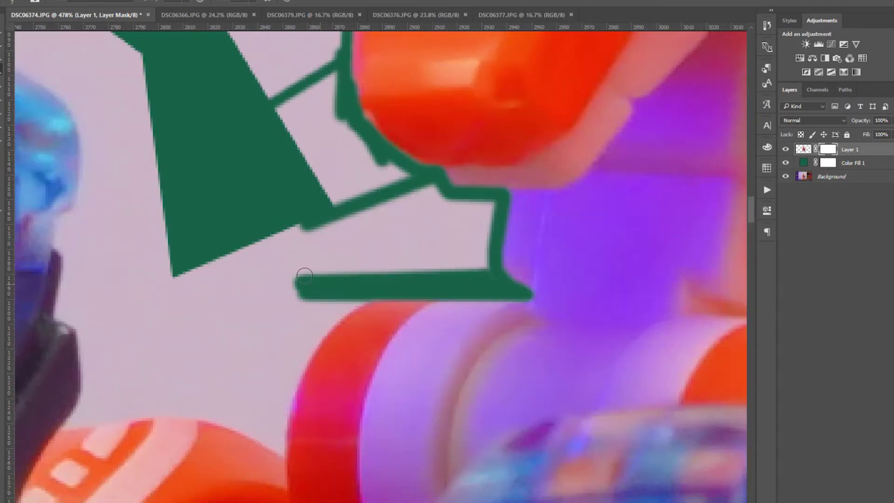
Mask the backdrop around the red shoulder ring and along the top of the orange arm
{"action": "scroll", "coordinate": [432, 190], "scroll_direction": "down", "scroll_amount": 2}
{"action": "scroll", "coordinate": [433, 190], "scroll_direction": "left", "scroll_amount": 2}
{"action": "left_click_drag", "start_coordinate": [487, 204], "coordinate": [428, 289]}
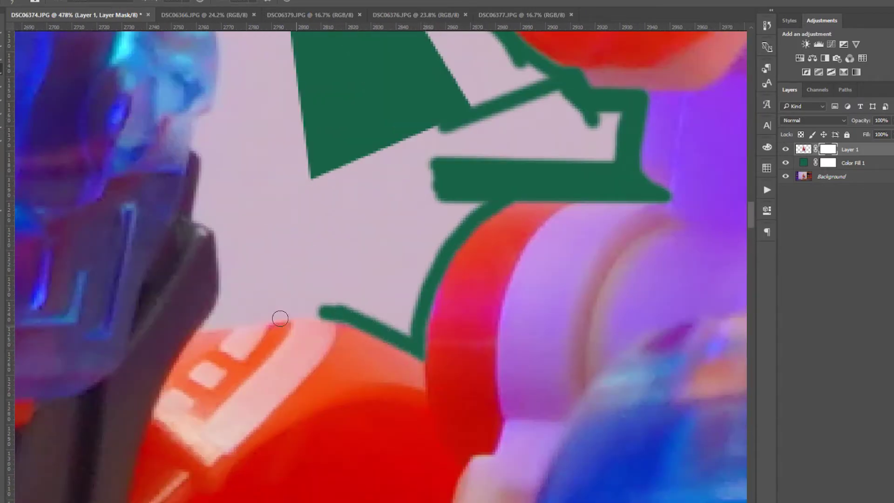
{"action": "left_click", "coordinate": [201, 329], "text": "shift"}
{"action": "scroll", "coordinate": [445, 306], "scroll_direction": "left", "scroll_amount": 2}
Mask the backdrop up the dark forearm and around the right side and top of the left blue fist
{"action": "key", "text": "h"}
{"action": "left_click_drag", "start_coordinate": [543, 332], "coordinate": [431, 298]}
{"action": "scroll", "coordinate": [427, 298], "scroll_direction": "left", "scroll_amount": 4}
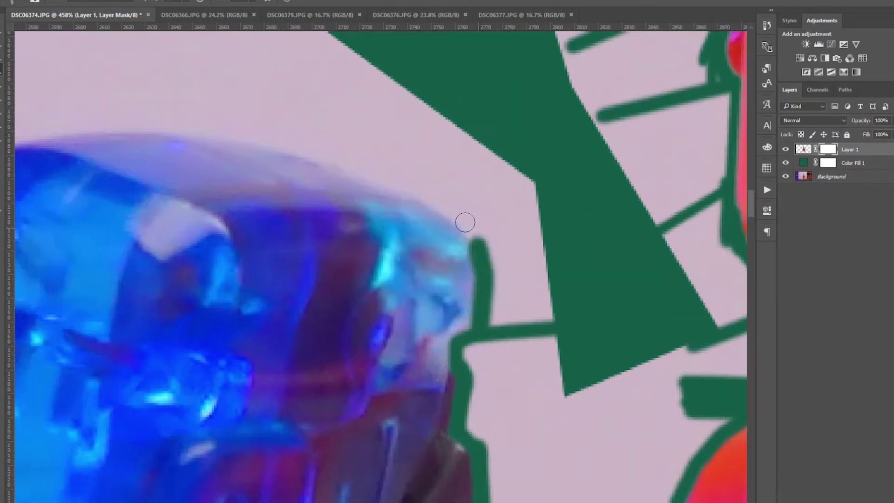
{"action": "mouse_move", "coordinate": [493, 148]}
{"action": "left_mouse_down"}
{"action": "mouse_move", "coordinate": [352, 152]}
{"action": "mouse_move", "coordinate": [305, 165]}
{"action": "left_mouse_up"}
Mask the backdrop down the left blue fist's outer side, along its underside and onto the purple forearm
{"action": "scroll", "coordinate": [344, 186], "scroll_direction": "down", "scroll_amount": 5}
{"action": "left_click", "coordinate": [360, 382], "text": "shift"}
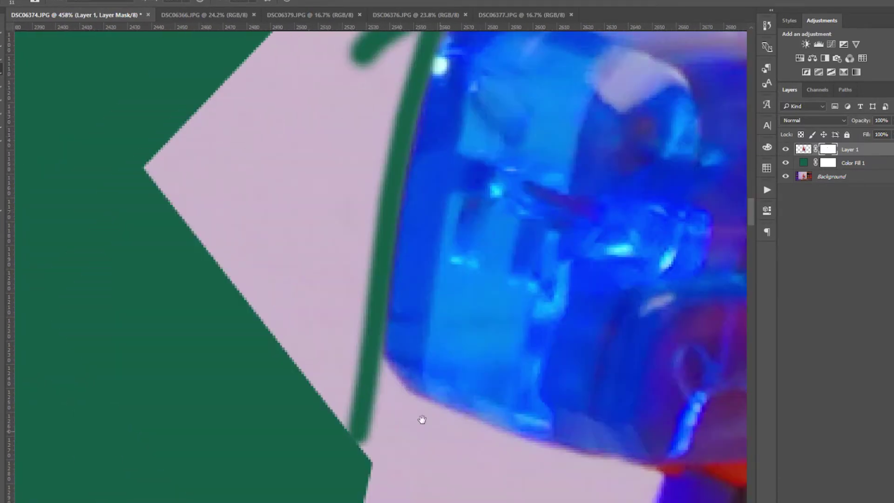
{"action": "scroll", "coordinate": [395, 145], "scroll_direction": "up", "scroll_amount": 5}
{"action": "scroll", "coordinate": [372, 299], "scroll_direction": "down", "scroll_amount": 5}
{"action": "left_click", "coordinate": [371, 300], "text": "shift"}
{"action": "scroll", "coordinate": [408, 251], "scroll_direction": "down", "scroll_amount": 3}
{"action": "scroll", "coordinate": [408, 252], "scroll_direction": "right", "scroll_amount": 3}
{"action": "left_click", "coordinate": [408, 251], "text": "shift"}
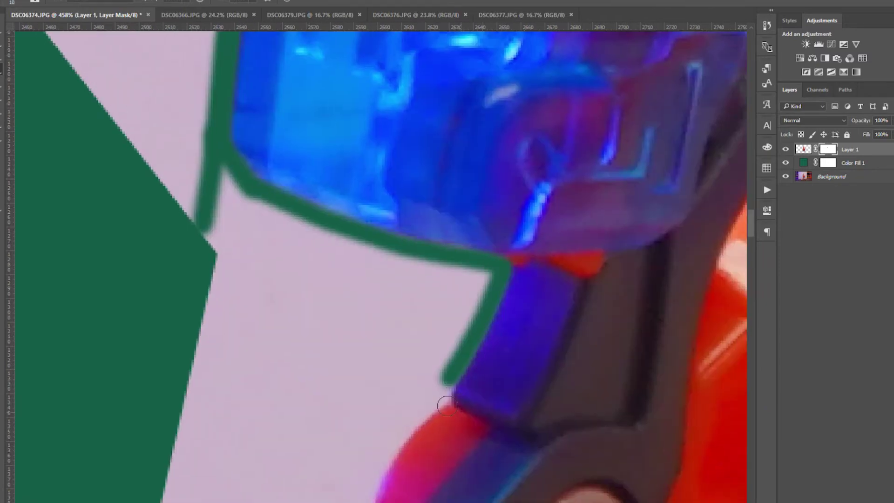
Mask the backdrop around the red outer curve of the elbow joint and beneath it
{"action": "scroll", "coordinate": [448, 397], "scroll_direction": "down", "scroll_amount": 3}
{"action": "left_click", "coordinate": [419, 276], "text": "shift"}
{"action": "scroll", "coordinate": [419, 275], "scroll_direction": "down", "scroll_amount": 1}
{"action": "left_click", "coordinate": [403, 279], "text": "shift"}
{"action": "left_click", "coordinate": [521, 465], "text": "shift"}
{"action": "scroll", "coordinate": [521, 465], "scroll_direction": "down", "scroll_amount": 2}
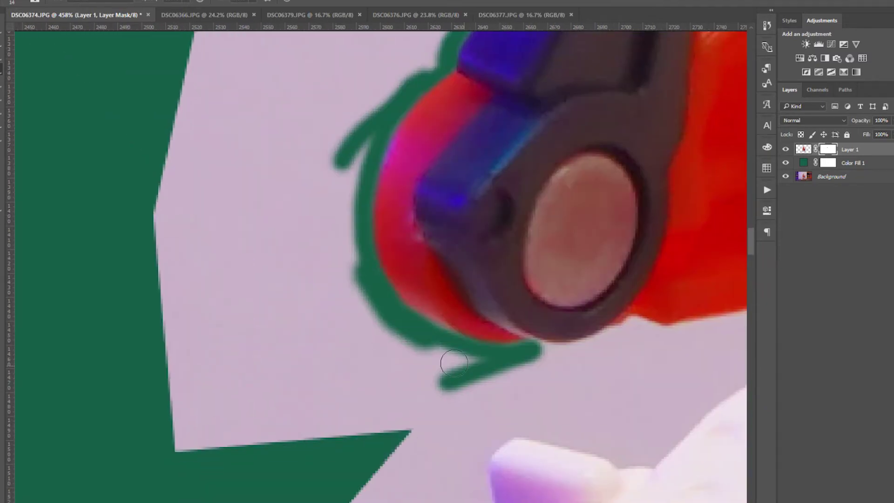
Mask the backdrop along the red arm's underside to the chest and back along the white panel's upper edge
{"action": "scroll", "coordinate": [436, 196], "scroll_direction": "up", "scroll_amount": 1}
{"action": "scroll", "coordinate": [395, 240], "scroll_direction": "down", "scroll_amount": 3}
{"action": "scroll", "coordinate": [396, 239], "scroll_direction": "right", "scroll_amount": 3}
{"action": "scroll", "coordinate": [427, 223], "scroll_direction": "up", "scroll_amount": 1}
{"action": "scroll", "coordinate": [427, 222], "scroll_direction": "right", "scroll_amount": 3}
{"action": "left_click", "coordinate": [433, 250], "text": "shift"}
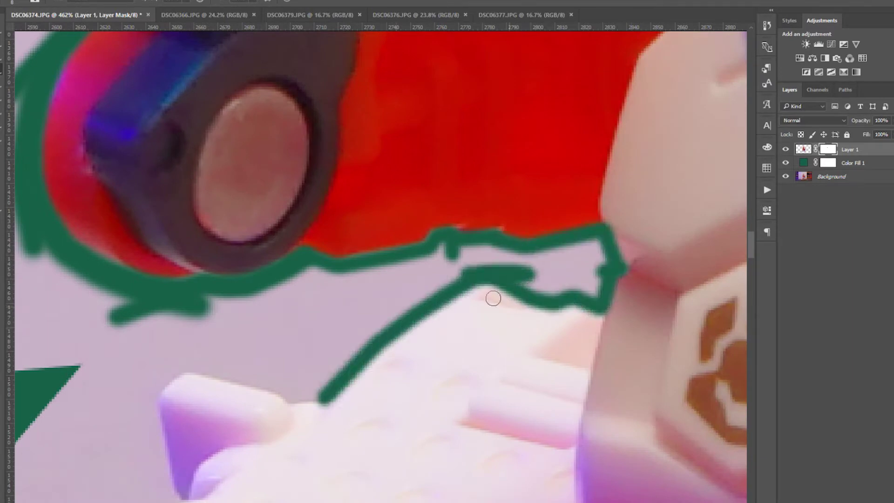
Mask the backdrop around the white panel's pointed fin and along its slanted edge beside the WARNING text
{"action": "scroll", "coordinate": [383, 265], "scroll_direction": "left", "scroll_amount": 3}
{"action": "scroll", "coordinate": [383, 265], "scroll_direction": "down", "scroll_amount": 1}
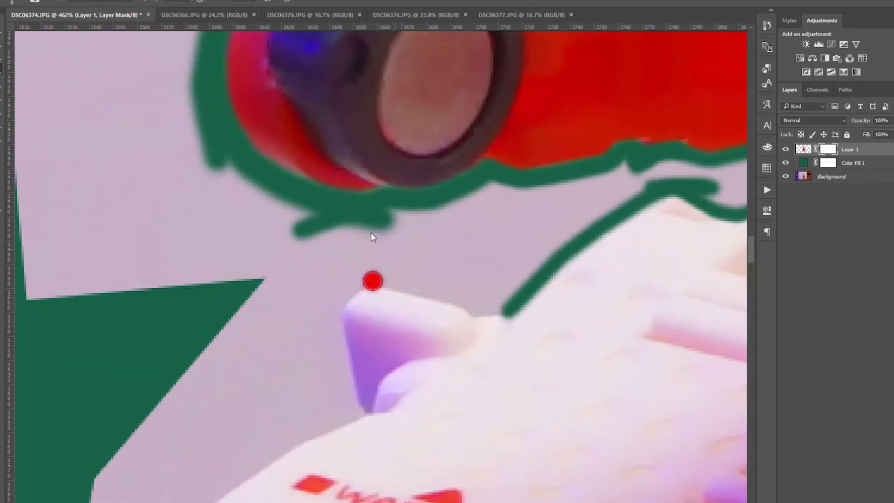
{"action": "scroll", "coordinate": [514, 311], "scroll_direction": "down", "scroll_amount": 2}
{"action": "scroll", "coordinate": [514, 310], "scroll_direction": "left", "scroll_amount": 3}
{"action": "left_click", "coordinate": [494, 321], "text": "shift"}
{"action": "left_click", "coordinate": [333, 409], "text": "shift"}
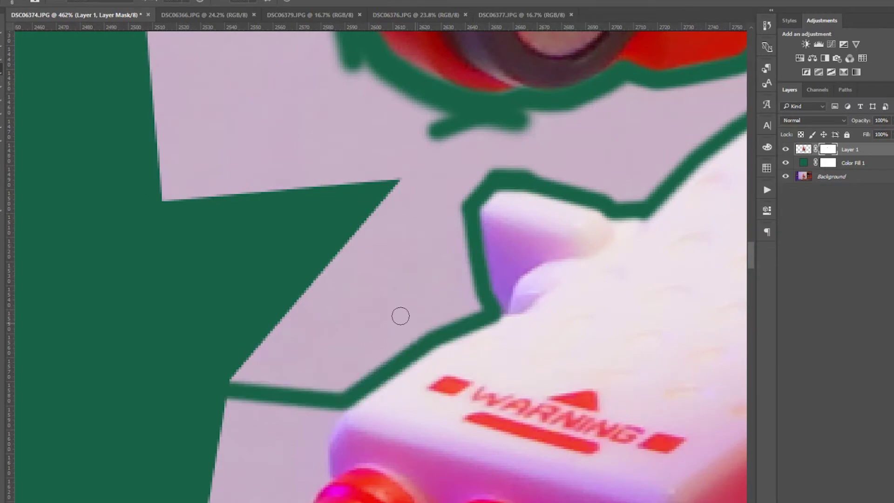
Mask the backdrop around the WARNING panel's front corner and the outermost red cap
{"action": "scroll", "coordinate": [202, 391], "scroll_direction": "down", "scroll_amount": 3}
{"action": "scroll", "coordinate": [202, 391], "scroll_direction": "left", "scroll_amount": 2}
{"action": "left_click", "coordinate": [377, 260], "text": "shift"}
{"action": "scroll", "coordinate": [377, 260], "scroll_direction": "down", "scroll_amount": 2}
{"action": "scroll", "coordinate": [378, 260], "scroll_direction": "right", "scroll_amount": 2}
{"action": "left_click", "coordinate": [419, 274], "text": "shift"}
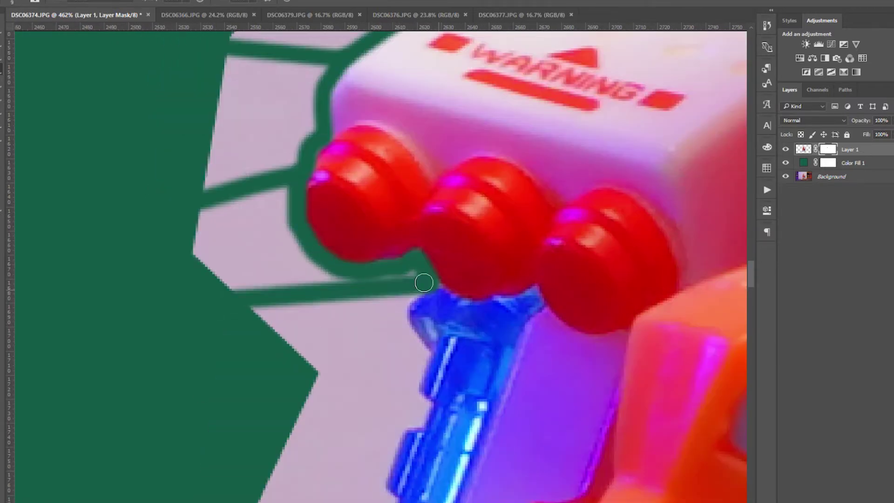
Mask the backdrop beside the blue strut below the red caps, following its stepped lugs
{"action": "scroll", "coordinate": [412, 235], "scroll_direction": "down", "scroll_amount": 1}
{"action": "scroll", "coordinate": [432, 239], "scroll_direction": "down", "scroll_amount": 3}
{"action": "scroll", "coordinate": [433, 238], "scroll_direction": "left", "scroll_amount": 2}
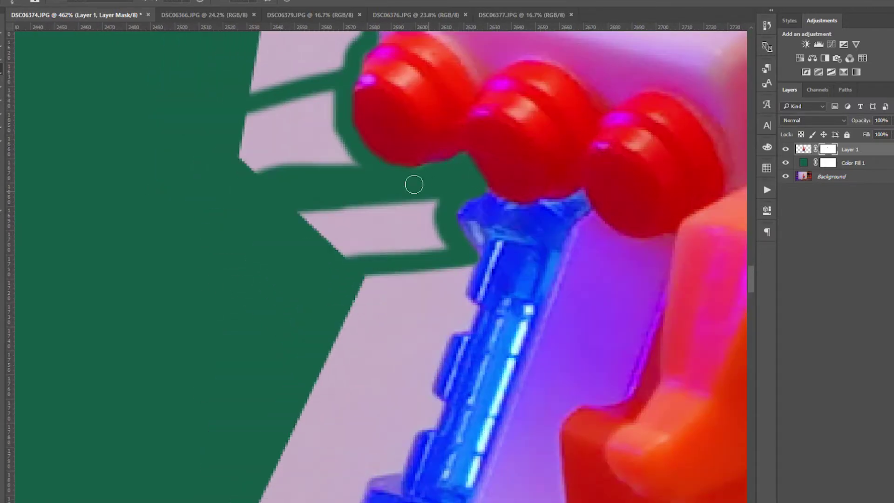
{"action": "left_click", "coordinate": [515, 200], "text": "shift"}
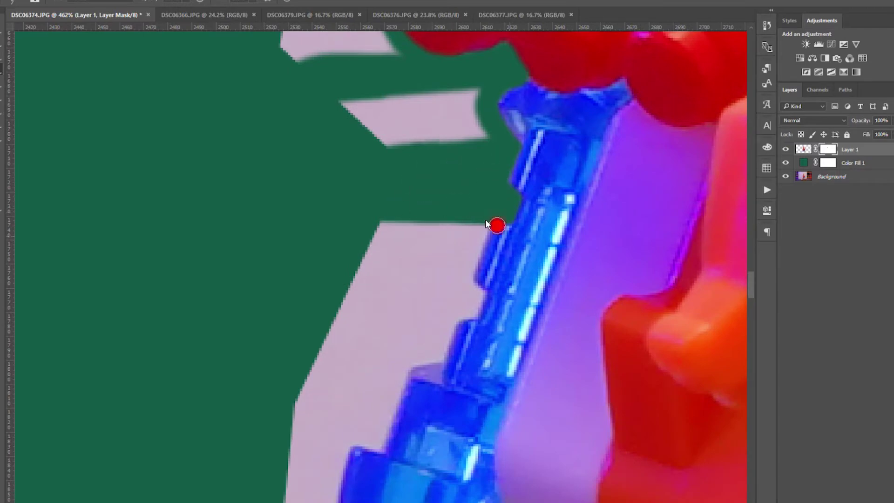
{"action": "left_click", "coordinate": [486, 224], "text": "shift"}
{"action": "scroll", "coordinate": [511, 219], "scroll_direction": "down", "scroll_amount": 3}
{"action": "scroll", "coordinate": [510, 220], "scroll_direction": "left", "scroll_amount": 1}
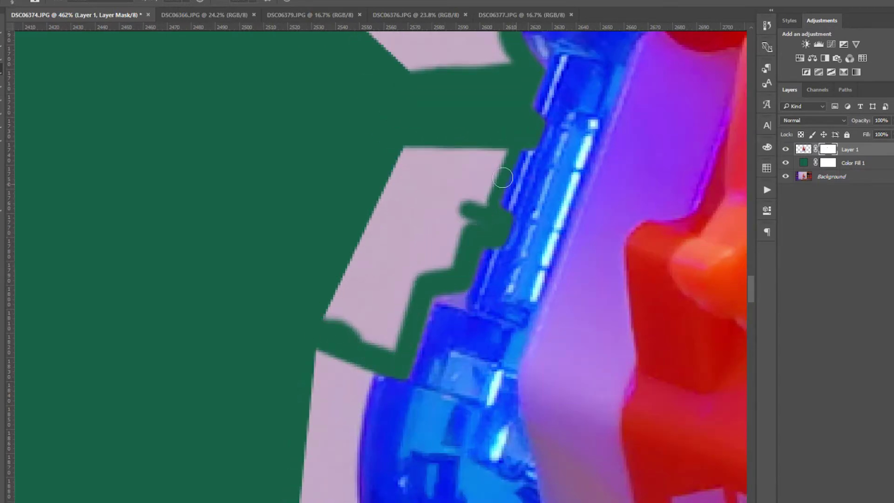
Mask the backdrop around the curved outer side and underside of the large blue transparent part
{"action": "scroll", "coordinate": [503, 177], "scroll_direction": "down", "scroll_amount": 3}
{"action": "left_click", "coordinate": [486, 219], "text": "shift"}
{"action": "scroll", "coordinate": [466, 252], "scroll_direction": "down", "scroll_amount": 3}
{"action": "left_click", "coordinate": [466, 337], "text": "shift"}
{"action": "left_click", "coordinate": [540, 386], "text": "shift"}
{"action": "scroll", "coordinate": [540, 386], "scroll_direction": "down", "scroll_amount": 3}
{"action": "left_click", "coordinate": [347, 245], "text": "shift"}
{"action": "left_click", "coordinate": [317, 326], "text": "shift"}
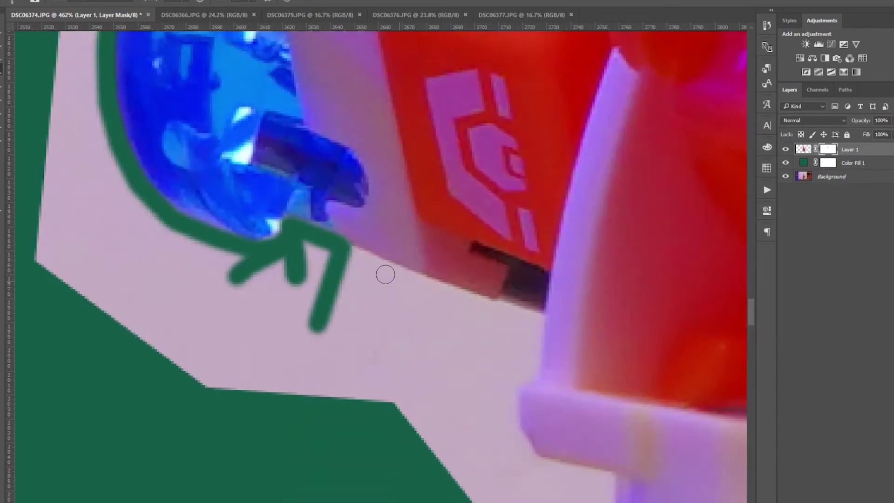
Mask the backdrop under the red emblem panel and around the white leg armour's projecting rim
{"action": "left_click", "coordinate": [512, 316], "text": "shift"}
{"action": "scroll", "coordinate": [512, 315], "scroll_direction": "down", "scroll_amount": 3}
{"action": "scroll", "coordinate": [512, 315], "scroll_direction": "right", "scroll_amount": 3}
{"action": "left_click", "coordinate": [413, 321], "text": "shift"}
{"action": "scroll", "coordinate": [412, 321], "scroll_direction": "down", "scroll_amount": 3}
{"action": "left_click", "coordinate": [364, 255], "text": "shift"}
{"action": "left_click", "coordinate": [268, 320], "text": "shift"}
{"action": "scroll", "coordinate": [344, 201], "scroll_direction": "down", "scroll_amount": 2}
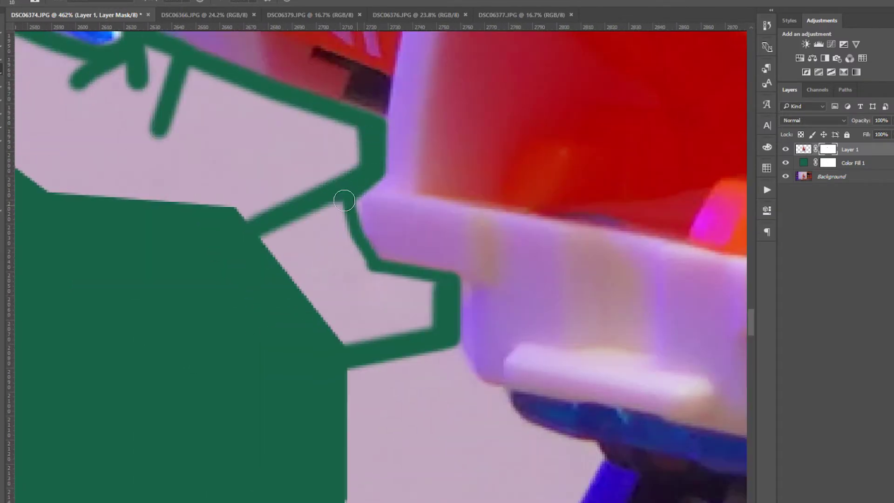
Mask the backdrop beneath the white leg armour, along its blue trim and around the leg's round knob
{"action": "scroll", "coordinate": [344, 201], "scroll_direction": "down", "scroll_amount": 3}
{"action": "scroll", "coordinate": [344, 201], "scroll_direction": "right", "scroll_amount": 2}
{"action": "left_click", "coordinate": [386, 217], "text": "shift"}
{"action": "left_click", "coordinate": [451, 265], "text": "shift"}
{"action": "scroll", "coordinate": [369, 345], "scroll_direction": "down", "scroll_amount": 3}
{"action": "left_click", "coordinate": [385, 309], "text": "shift"}
{"action": "left_click", "coordinate": [404, 346], "text": "shift"}
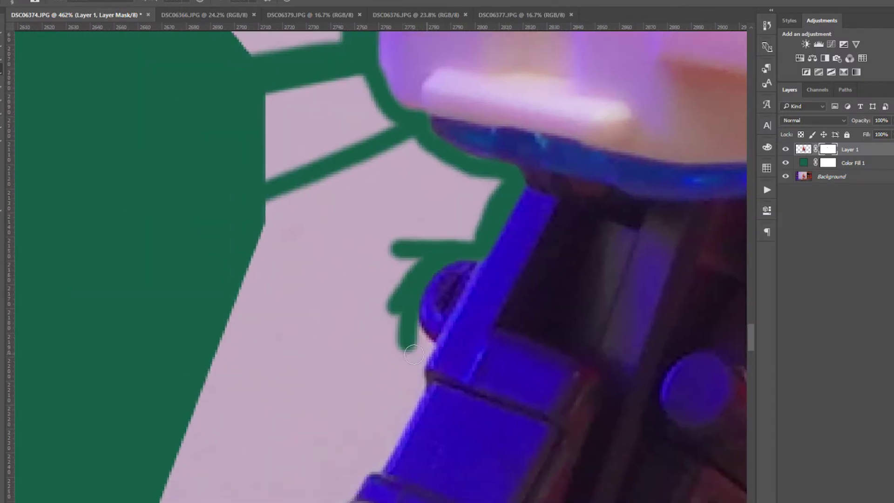
Mask the backdrop down the front of the purple lower leg to the orange ankle
{"action": "scroll", "coordinate": [404, 346], "scroll_direction": "down", "scroll_amount": 3}
{"action": "scroll", "coordinate": [404, 347], "scroll_direction": "left", "scroll_amount": 2}
{"action": "left_click", "coordinate": [484, 284], "text": "shift"}
{"action": "scroll", "coordinate": [440, 404], "scroll_direction": "down", "scroll_amount": 3}
{"action": "left_click", "coordinate": [403, 256], "text": "shift"}
{"action": "scroll", "coordinate": [403, 256], "scroll_direction": "down", "scroll_amount": 3}
{"action": "left_click", "coordinate": [420, 301], "text": "shift"}
{"action": "scroll", "coordinate": [421, 301], "scroll_direction": "down", "scroll_amount": 3}
{"action": "left_click", "coordinate": [487, 242], "text": "shift"}
Mask the backdrop along the top of the blue foot and down its sloping front edge
{"action": "scroll", "coordinate": [462, 261], "scroll_direction": "down", "scroll_amount": 3}
{"action": "scroll", "coordinate": [463, 260], "scroll_direction": "left", "scroll_amount": 2}
{"action": "left_click", "coordinate": [328, 255]}
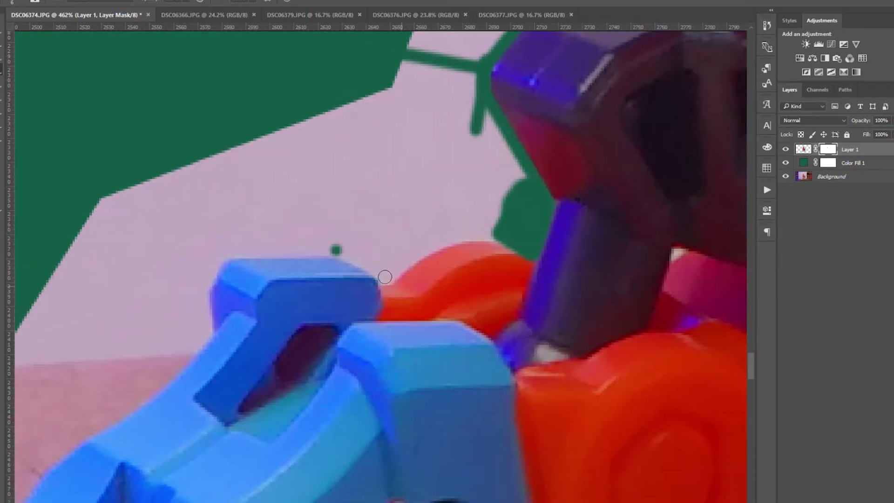
{"action": "scroll", "coordinate": [505, 239], "scroll_direction": "down", "scroll_amount": 3}
{"action": "left_click", "coordinate": [360, 250], "text": "shift"}
{"action": "scroll", "coordinate": [360, 249], "scroll_direction": "down", "scroll_amount": 3}
{"action": "left_click", "coordinate": [456, 259], "text": "shift"}
{"action": "left_click", "coordinate": [358, 328], "text": "shift"}
{"action": "left_click", "coordinate": [191, 415], "text": "shift"}
Mask the floor around the blue foot's toes and along the front part of its sole
{"action": "scroll", "coordinate": [191, 414], "scroll_direction": "down", "scroll_amount": 5}
{"action": "left_click", "coordinate": [311, 288], "text": "shift"}
{"action": "scroll", "coordinate": [604, 356], "scroll_direction": "right", "scroll_amount": 3}
{"action": "left_click", "coordinate": [394, 301], "text": "shift"}
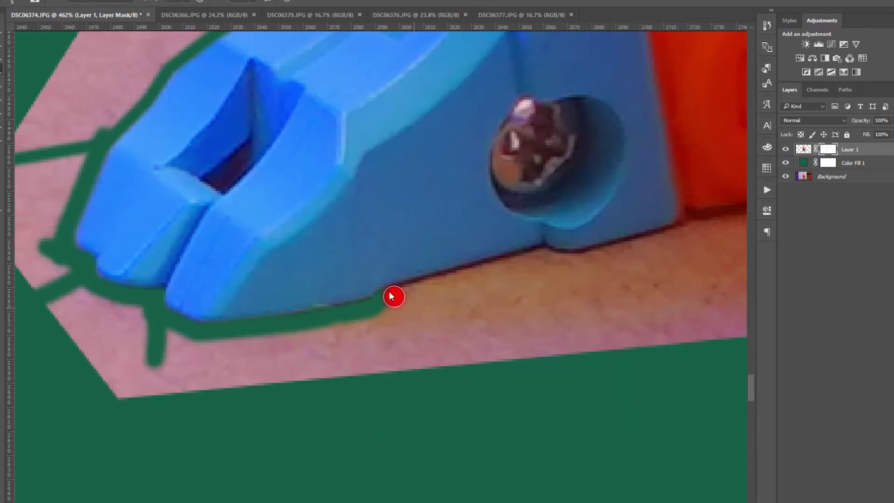
Mask the floor along the rest of the blue sole and beneath the round orange part behind it
{"action": "scroll", "coordinate": [393, 302], "scroll_direction": "right", "scroll_amount": 3}
{"action": "left_click", "coordinate": [440, 286], "text": "shift"}
{"action": "scroll", "coordinate": [440, 286], "scroll_direction": "right", "scroll_amount": 3}
{"action": "left_click", "coordinate": [436, 236], "text": "shift"}
{"action": "left_click", "coordinate": [488, 278], "text": "shift"}
{"action": "scroll", "coordinate": [420, 320], "scroll_direction": "right", "scroll_amount": 5}
{"action": "scroll", "coordinate": [420, 320], "scroll_direction": "up", "scroll_amount": 2}
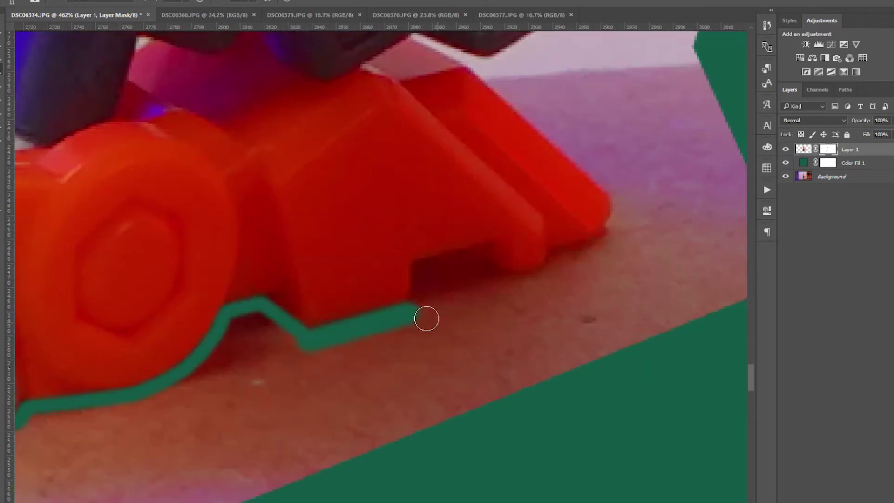
Mask the floor beneath the red heel, around its rear corner and up its sloping back edge
{"action": "left_click", "coordinate": [603, 237], "text": "shift"}
{"action": "left_click", "coordinate": [621, 196], "text": "shift"}
{"action": "scroll", "coordinate": [622, 195], "scroll_direction": "right", "scroll_amount": 4}
{"action": "scroll", "coordinate": [622, 196], "scroll_direction": "up", "scroll_amount": 3}
{"action": "left_click", "coordinate": [214, 217], "text": "shift"}
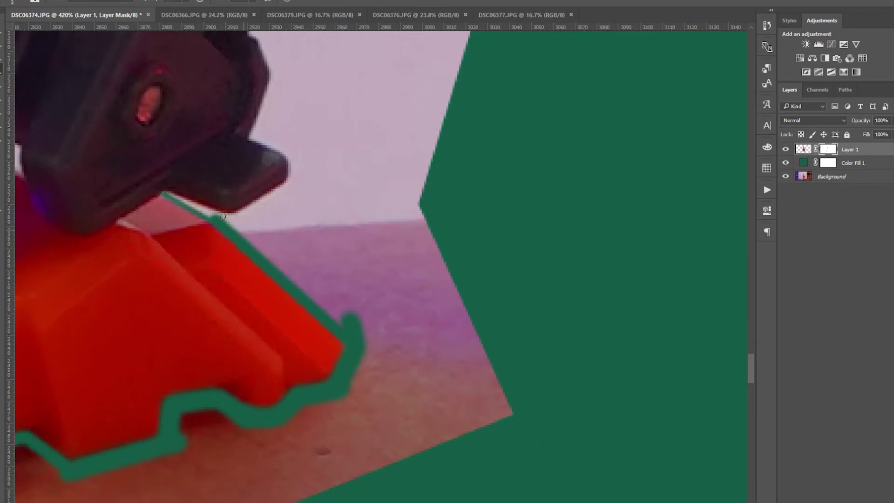
Mask the backdrop around the dark spur at the front ankle and up the back of the lower shin, linking it to the outer green
{"action": "scroll", "coordinate": [244, 221], "scroll_direction": "up", "scroll_amount": 2}
{"action": "scroll", "coordinate": [385, 163], "scroll_direction": "up", "scroll_amount": 3}
{"action": "left_click_drag", "start_coordinate": [248, 132], "coordinate": [292, 157]}
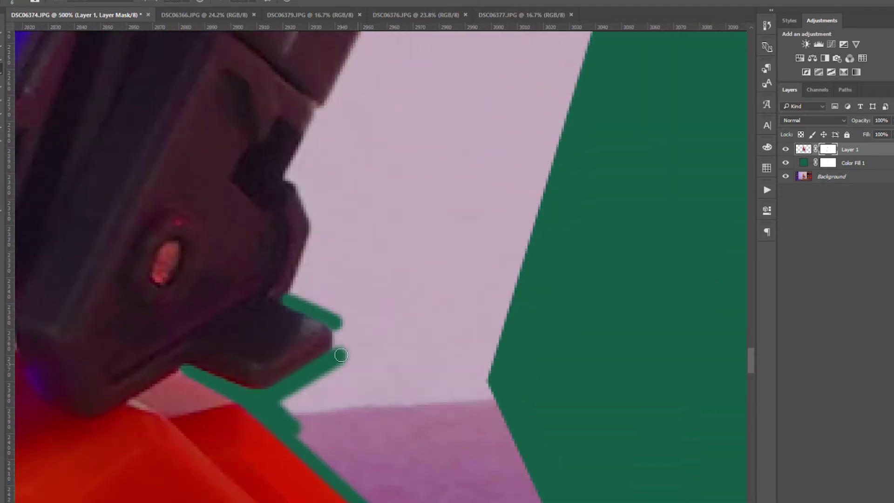
{"action": "left_click", "coordinate": [308, 182], "text": "shift"}
{"action": "left_click", "coordinate": [326, 122], "text": "shift"}
{"action": "left_click", "coordinate": [549, 183], "text": "shift"}
Mask the backdrop along the rear edge of the front leg's upper plates, with short strokes reaching outward
{"action": "scroll", "coordinate": [432, 216], "scroll_direction": "up", "scroll_amount": 1}
{"action": "scroll", "coordinate": [339, 293], "scroll_direction": "up", "scroll_amount": 2}
{"action": "scroll", "coordinate": [340, 293], "scroll_direction": "right", "scroll_amount": 1}
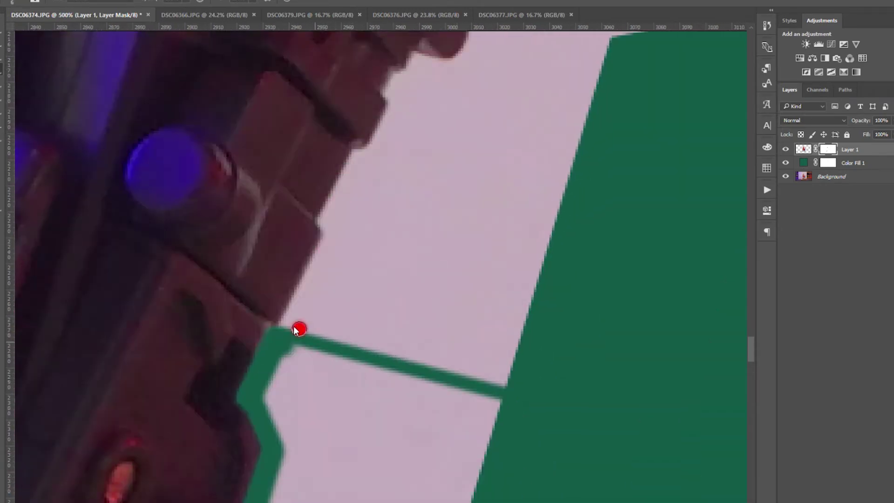
{"action": "scroll", "coordinate": [326, 226], "scroll_direction": "up", "scroll_amount": 2}
{"action": "left_click", "coordinate": [380, 180], "text": "shift"}
{"action": "left_click_drag", "start_coordinate": [359, 250], "coordinate": [429, 240]}
{"action": "left_click", "coordinate": [461, 129], "text": "shift"}
{"action": "left_click_drag", "start_coordinate": [405, 162], "coordinate": [510, 201]}
Mask the backdrop around the top of the front leg and along the underside of the white belly plate
{"action": "scroll", "coordinate": [456, 209], "scroll_direction": "up", "scroll_amount": 3}
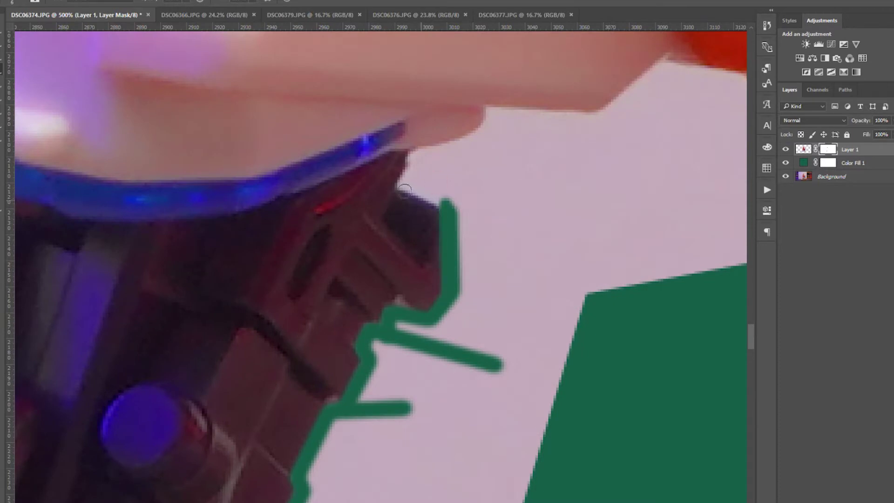
{"action": "scroll", "coordinate": [433, 183], "scroll_direction": "up", "scroll_amount": 1}
{"action": "scroll", "coordinate": [433, 183], "scroll_direction": "right", "scroll_amount": 1}
{"action": "left_click", "coordinate": [311, 250], "text": "shift"}
{"action": "left_click", "coordinate": [516, 350], "text": "shift"}
Mask along the belly plate's slanted end up to the orange joint and brush away the backdrop patch behind the thigh
{"action": "scroll", "coordinate": [465, 202], "scroll_direction": "up", "scroll_amount": 1}
{"action": "scroll", "coordinate": [466, 202], "scroll_direction": "right", "scroll_amount": 1}
{"action": "left_click", "coordinate": [454, 187], "text": "shift"}
{"action": "left_click", "coordinate": [537, 196], "text": "shift"}
{"action": "left_click", "coordinate": [589, 377], "text": "shift"}
{"action": "scroll", "coordinate": [217, 201], "scroll_direction": "down", "scroll_amount": 1}
{"action": "scroll", "coordinate": [217, 201], "scroll_direction": "right", "scroll_amount": 1}
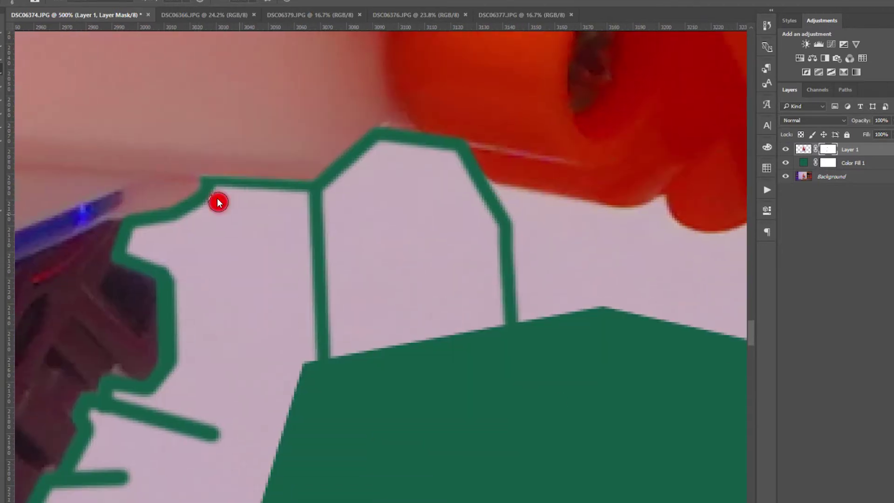
{"action": "left_click_drag", "start_coordinate": [151, 247], "coordinate": [251, 228]}
{"action": "left_click_drag", "start_coordinate": [132, 386], "coordinate": [272, 421]}
Mask beneath the orange joint, around its rounded tab and inside the narrow gap beside the red panel
{"action": "scroll", "coordinate": [284, 213], "scroll_direction": "right", "scroll_amount": 2}
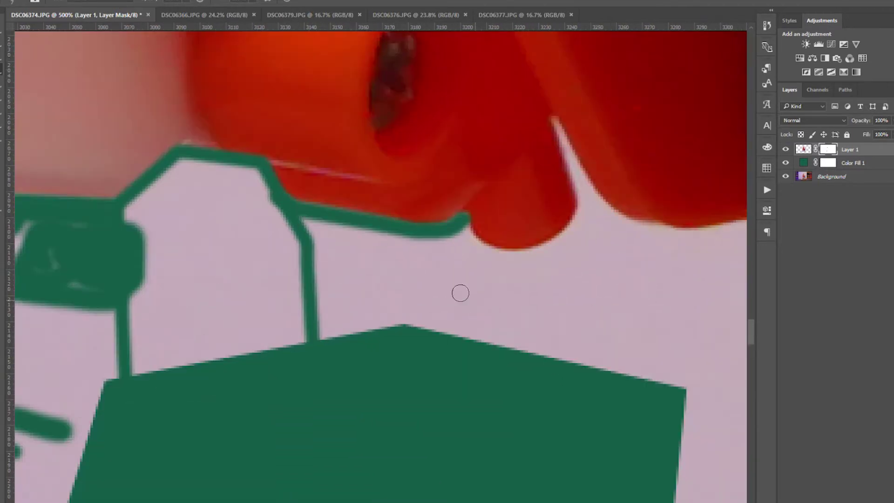
{"action": "scroll", "coordinate": [460, 293], "scroll_direction": "right", "scroll_amount": 2}
{"action": "scroll", "coordinate": [460, 292], "scroll_direction": "up", "scroll_amount": 1}
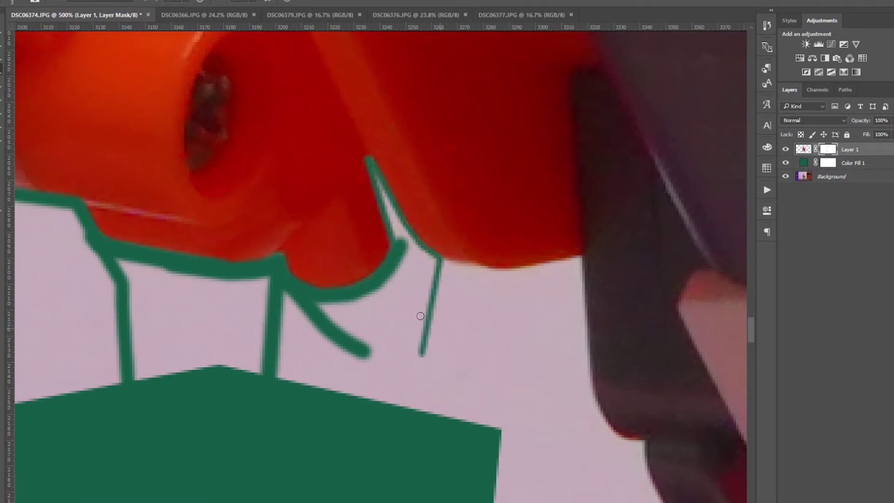
{"action": "scroll", "coordinate": [292, 309], "scroll_direction": "right", "scroll_amount": 2}
Mask the backdrop beneath the red panel and down the front edge of the dark hind thigh
{"action": "scroll", "coordinate": [292, 309], "scroll_direction": "down", "scroll_amount": 1}
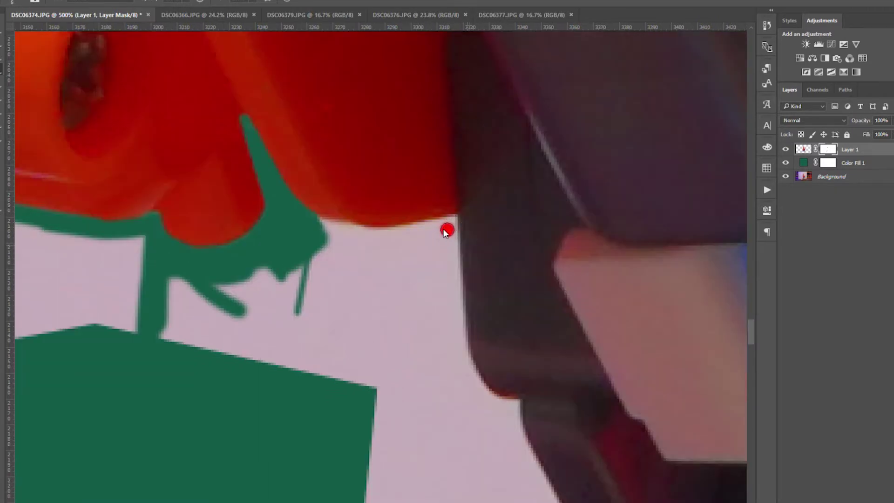
{"action": "scroll", "coordinate": [458, 286], "scroll_direction": "right", "scroll_amount": 2}
{"action": "scroll", "coordinate": [457, 285], "scroll_direction": "down", "scroll_amount": 2}
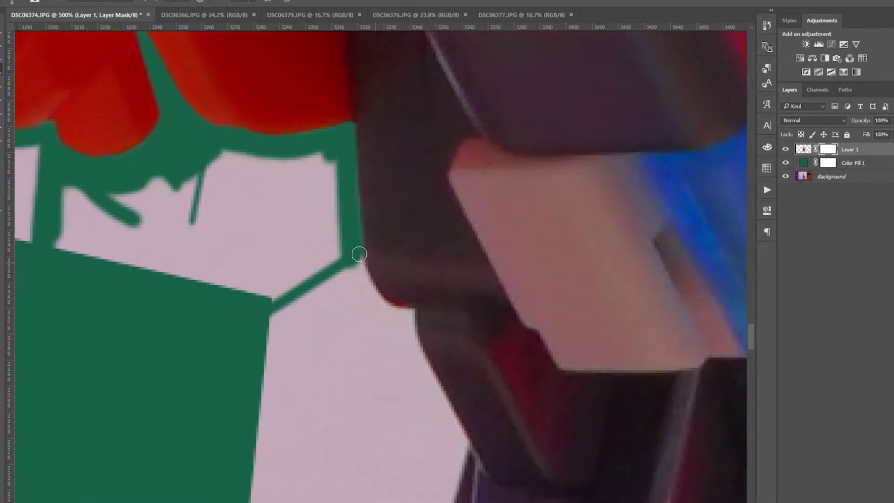
{"action": "scroll", "coordinate": [359, 254], "scroll_direction": "down", "scroll_amount": 5}
{"action": "scroll", "coordinate": [455, 267], "scroll_direction": "left", "scroll_amount": 1}
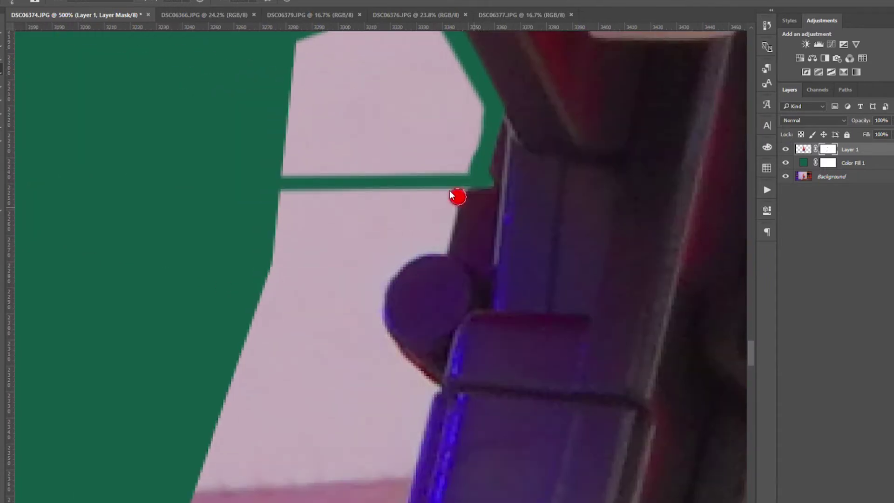
Mask the backdrop around the round purple knob and down the front edge of the hind shin
{"action": "scroll", "coordinate": [464, 191], "scroll_direction": "down", "scroll_amount": 3}
{"action": "scroll", "coordinate": [464, 191], "scroll_direction": "left", "scroll_amount": 1}
{"action": "left_click_drag", "start_coordinate": [324, 212], "coordinate": [426, 182]}
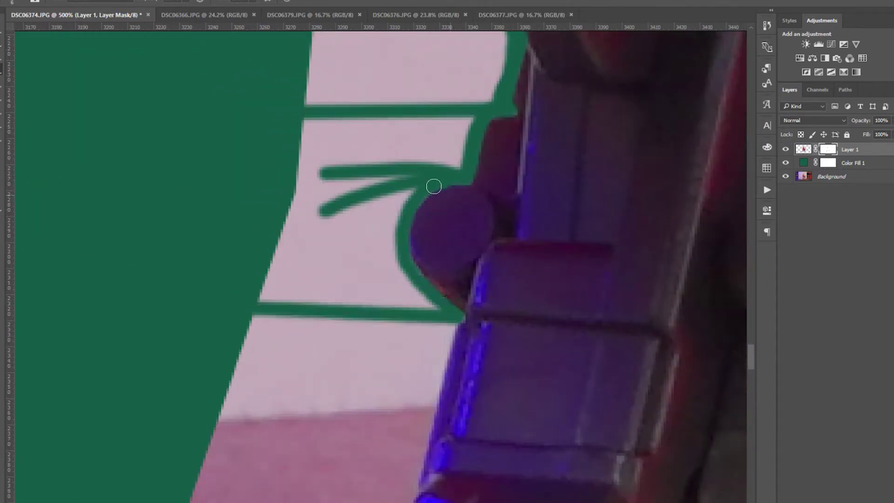
{"action": "scroll", "coordinate": [449, 314], "scroll_direction": "down", "scroll_amount": 3}
{"action": "mouse_move", "coordinate": [488, 100]}
{"action": "left_mouse_down"}
{"action": "mouse_move", "coordinate": [442, 303]}
{"action": "mouse_move", "coordinate": [200, 419]}
{"action": "left_mouse_up"}
{"action": "scroll", "coordinate": [439, 303], "scroll_direction": "down", "scroll_amount": 2}
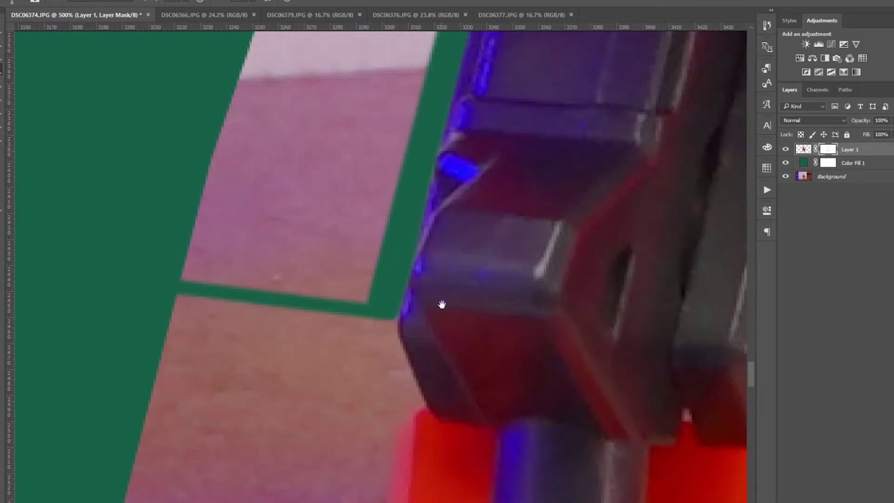
Mask the floor around the hind ankle and down the side of the orange and blue hind foot
{"action": "scroll", "coordinate": [439, 304], "scroll_direction": "down", "scroll_amount": 2}
{"action": "scroll", "coordinate": [439, 304], "scroll_direction": "left", "scroll_amount": 1}
{"action": "left_click_drag", "start_coordinate": [484, 157], "coordinate": [491, 179]}
{"action": "scroll", "coordinate": [512, 158], "scroll_direction": "down", "scroll_amount": 4}
{"action": "scroll", "coordinate": [512, 159], "scroll_direction": "left", "scroll_amount": 2}
{"action": "mouse_move", "coordinate": [533, 153]}
{"action": "left_mouse_down"}
{"action": "mouse_move", "coordinate": [499, 295]}
{"action": "mouse_move", "coordinate": [500, 466]}
{"action": "left_mouse_up"}
{"action": "scroll", "coordinate": [506, 274], "scroll_direction": "down", "scroll_amount": 5}
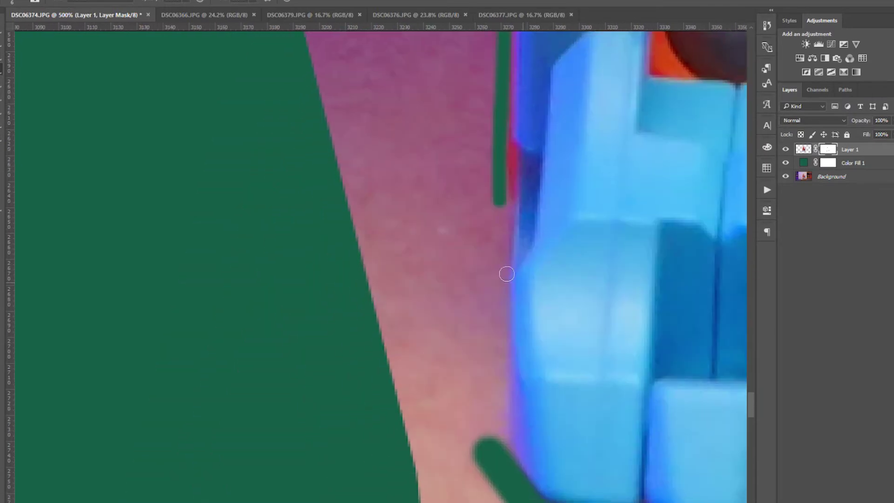
{"action": "scroll", "coordinate": [507, 282], "scroll_direction": "down", "scroll_amount": 5}
{"action": "scroll", "coordinate": [441, 311], "scroll_direction": "down", "scroll_amount": 5}
Start a Pen path along the base of the blue hind foot, keeping it within the green strokes
{"action": "scroll", "coordinate": [391, 321], "scroll_direction": "up", "scroll_amount": 5}
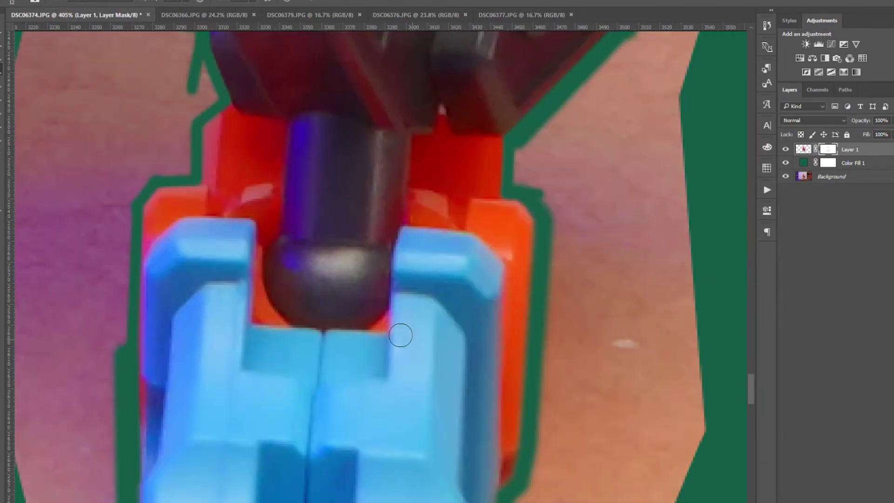
{"action": "left_click", "coordinate": [271, 371]}
{"action": "left_click", "coordinate": [314, 430]}
{"action": "left_click", "coordinate": [358, 440]}
{"action": "left_click", "coordinate": [398, 436]}
{"action": "left_click", "coordinate": [425, 449]}
Continue the Pen path up the far side of the hind foot and the rear edge of the hind leg
{"action": "scroll", "coordinate": [553, 444], "scroll_direction": "up", "scroll_amount": 5}
{"action": "scroll", "coordinate": [512, 326], "scroll_direction": "right", "scroll_amount": 2}
{"action": "left_click", "coordinate": [504, 399]}
{"action": "left_click", "coordinate": [493, 391]}
{"action": "left_click", "coordinate": [503, 338]}
{"action": "left_click", "coordinate": [518, 328]}
{"action": "left_click", "coordinate": [529, 270]}
Extend the path up the notched rear edge of the purple wheel and around the orange rounded parts above it
{"action": "scroll", "coordinate": [548, 256], "scroll_direction": "up", "scroll_amount": 10}
{"action": "scroll", "coordinate": [548, 256], "scroll_direction": "right", "scroll_amount": 2}
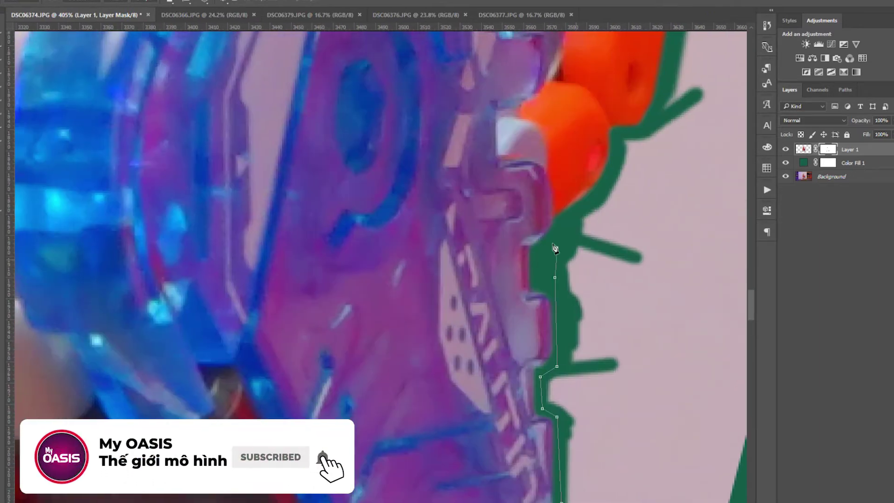
{"action": "left_click", "coordinate": [511, 336]}
{"action": "left_click", "coordinate": [532, 323]}
{"action": "left_click", "coordinate": [555, 301]}
{"action": "left_click", "coordinate": [564, 279]}
{"action": "left_click", "coordinate": [567, 250]}
Extend the path around the orange tail piece and along the top of the white back plate
{"action": "scroll", "coordinate": [579, 243], "scroll_direction": "up", "scroll_amount": 10}
{"action": "scroll", "coordinate": [471, 235], "scroll_direction": "left", "scroll_amount": 2}
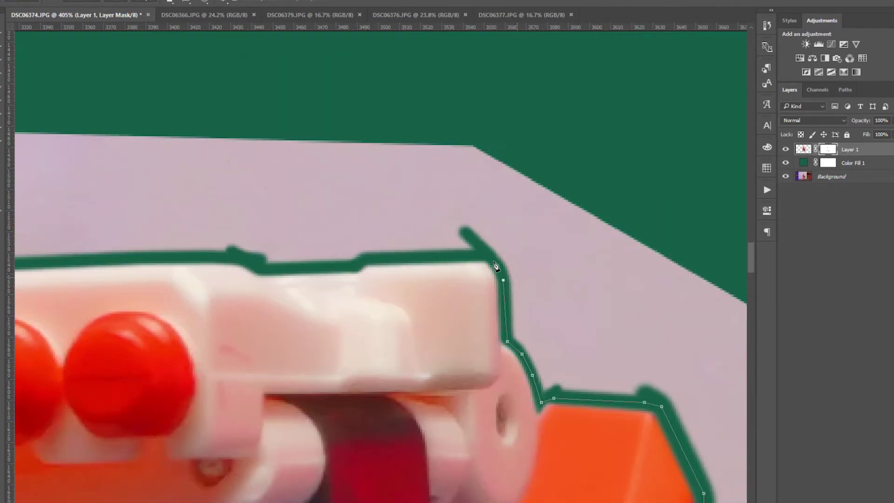
{"action": "left_click", "coordinate": [710, 247]}
{"action": "left_click", "coordinate": [587, 249]}
{"action": "left_click", "coordinate": [578, 255]}
Extend the path up the rear edge of the orange torso and the back of the head to the ear
{"action": "scroll", "coordinate": [481, 262], "scroll_direction": "up", "scroll_amount": 8}
{"action": "scroll", "coordinate": [481, 262], "scroll_direction": "left", "scroll_amount": 4}
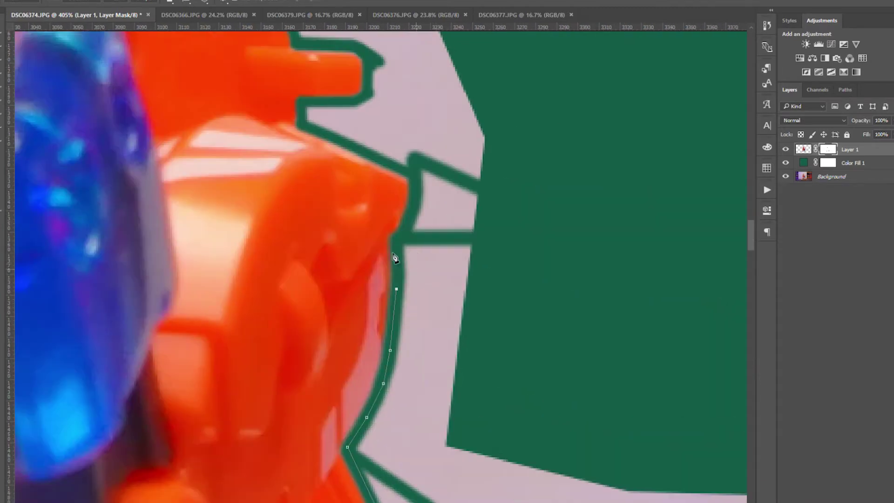
{"action": "scroll", "coordinate": [463, 216], "scroll_direction": "up", "scroll_amount": 8}
{"action": "scroll", "coordinate": [464, 217], "scroll_direction": "left", "scroll_amount": 3}
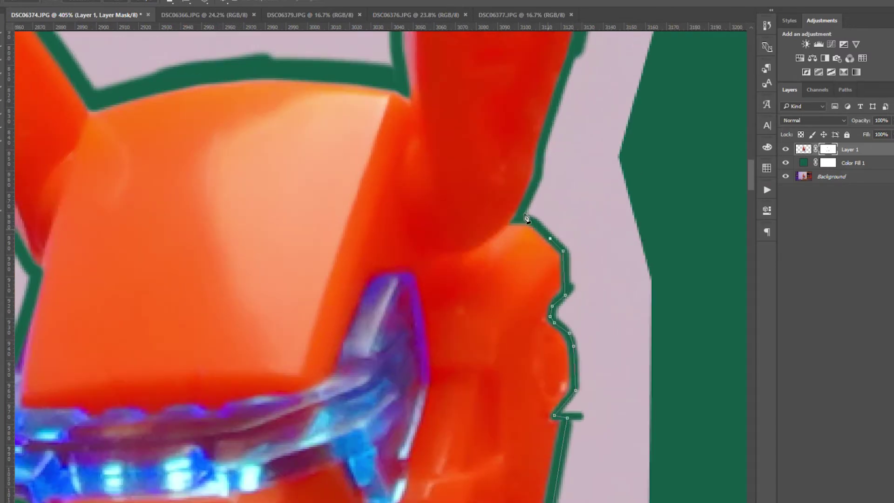
Trace the path around both orange ears and across the crown of the head
{"action": "scroll", "coordinate": [541, 238], "scroll_direction": "up", "scroll_amount": 10}
{"action": "scroll", "coordinate": [541, 239], "scroll_direction": "left", "scroll_amount": 4}
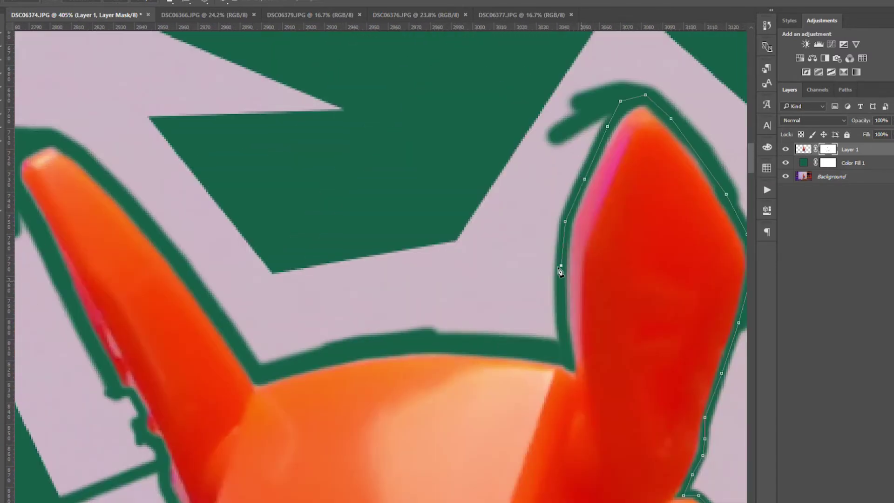
{"action": "scroll", "coordinate": [574, 314], "scroll_direction": "up", "scroll_amount": 2}
{"action": "scroll", "coordinate": [574, 315], "scroll_direction": "left", "scroll_amount": 4}
{"action": "scroll", "coordinate": [512, 254], "scroll_direction": "down", "scroll_amount": 6}
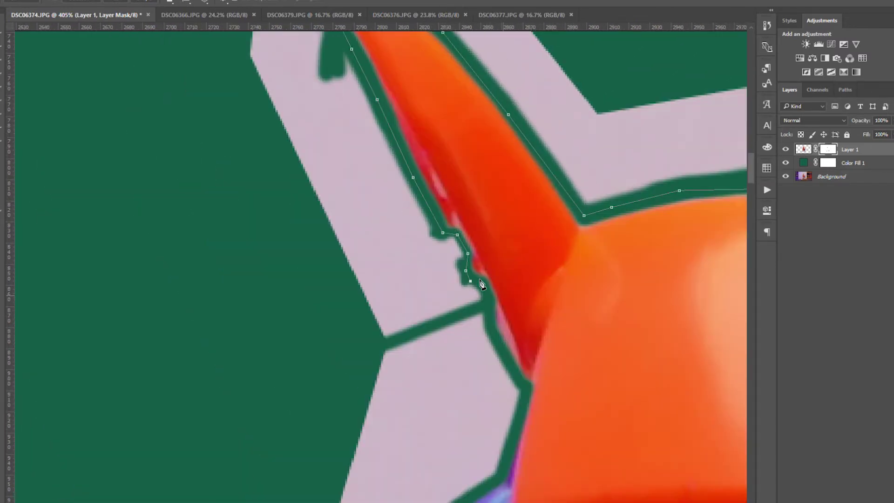
Trace the path around the blue visor, down the orange jaw and neck, and over the shoulder to the raised arm
{"action": "scroll", "coordinate": [481, 283], "scroll_direction": "down", "scroll_amount": 12}
{"action": "scroll", "coordinate": [481, 283], "scroll_direction": "right", "scroll_amount": 1}
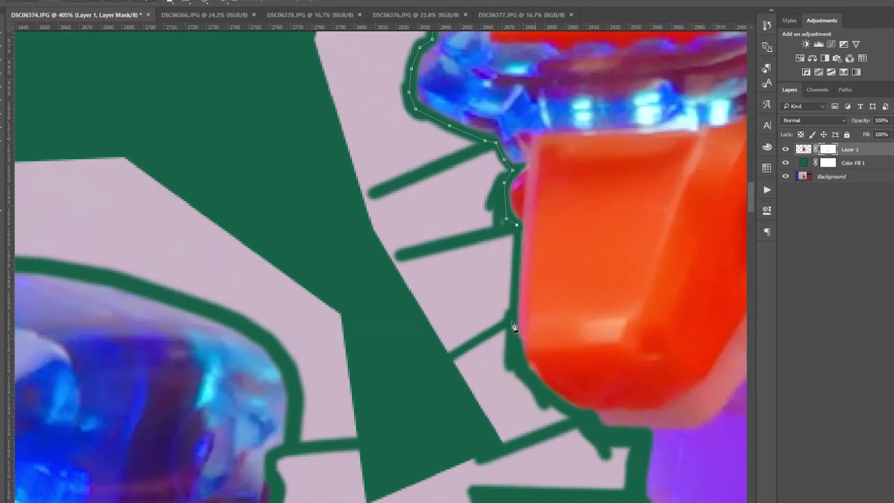
{"action": "scroll", "coordinate": [514, 327], "scroll_direction": "down", "scroll_amount": 10}
{"action": "scroll", "coordinate": [509, 336], "scroll_direction": "left", "scroll_amount": 4}
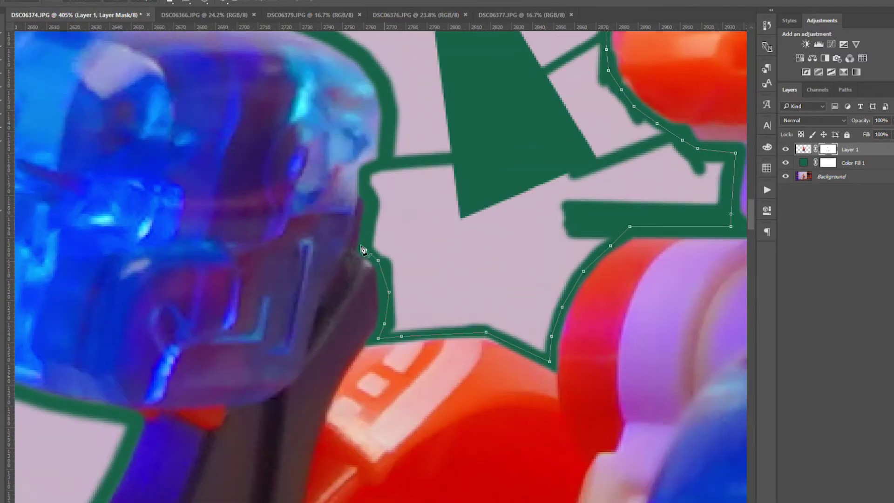
Trace the path around the raised blue fist, down the forearm and elbow, and along the underside of the red arm
{"action": "scroll", "coordinate": [363, 250], "scroll_direction": "up", "scroll_amount": 4}
{"action": "scroll", "coordinate": [363, 250], "scroll_direction": "left", "scroll_amount": 10}
{"action": "scroll", "coordinate": [515, 196], "scroll_direction": "down", "scroll_amount": 5}
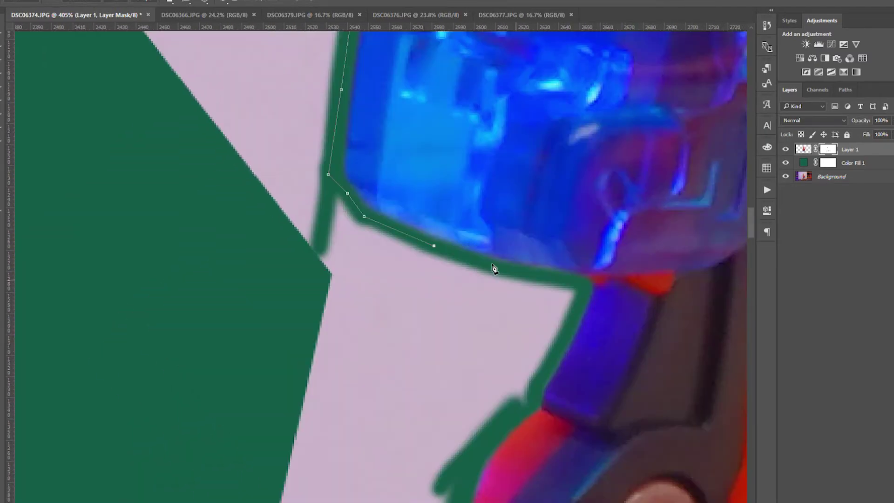
{"action": "scroll", "coordinate": [495, 269], "scroll_direction": "down", "scroll_amount": 10}
{"action": "scroll", "coordinate": [494, 269], "scroll_direction": "right", "scroll_amount": 8}
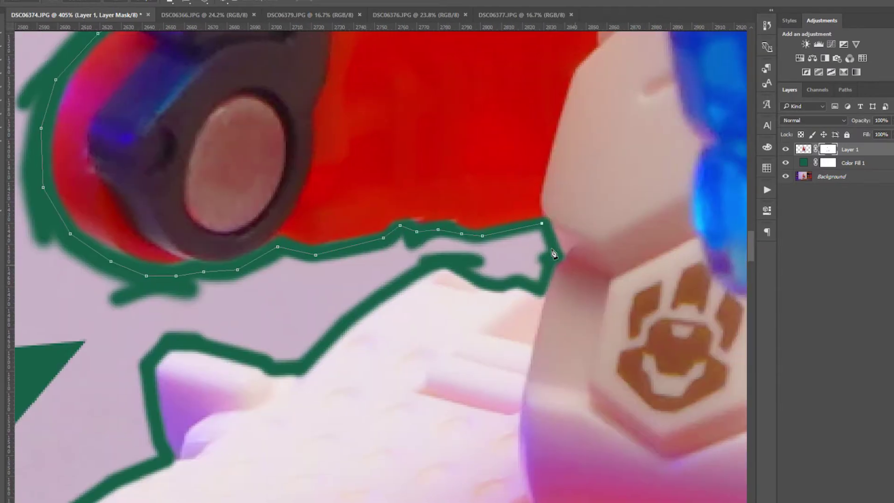
Trace the path around the white front block and the blue front wheel, continuing down the belly's front edge
{"action": "scroll", "coordinate": [447, 264], "scroll_direction": "down", "scroll_amount": 8}
{"action": "scroll", "coordinate": [447, 264], "scroll_direction": "left", "scroll_amount": 10}
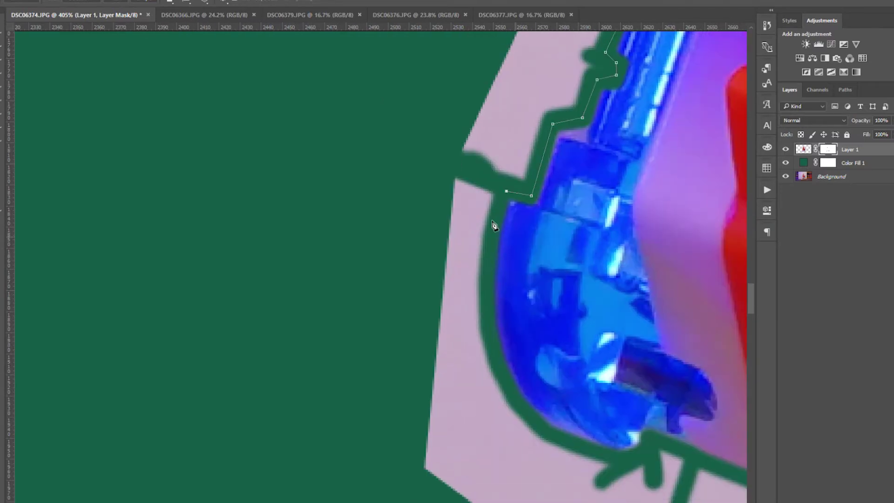
{"action": "scroll", "coordinate": [407, 284], "scroll_direction": "down", "scroll_amount": 10}
{"action": "scroll", "coordinate": [406, 285], "scroll_direction": "right", "scroll_amount": 8}
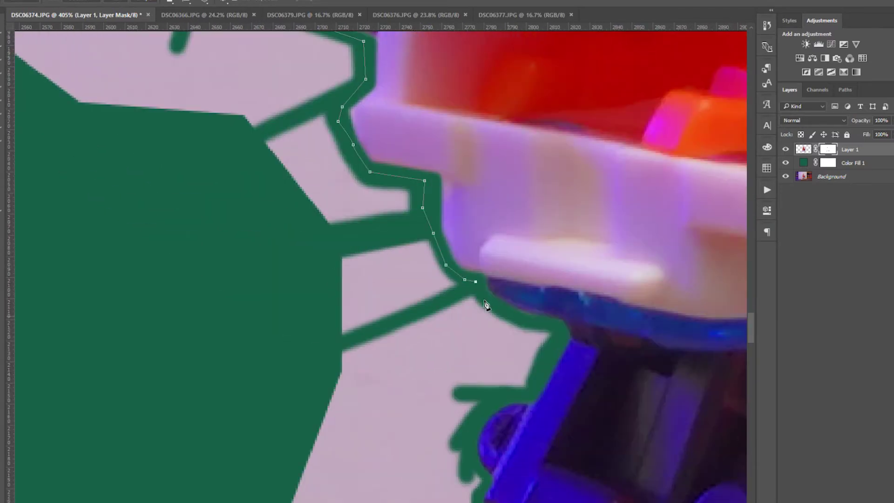
Trace the path down the front leg's leading edge and over the top of the blue front foot to its toes
{"action": "scroll", "coordinate": [468, 270], "scroll_direction": "down", "scroll_amount": 10}
{"action": "scroll", "coordinate": [469, 270], "scroll_direction": "left", "scroll_amount": 6}
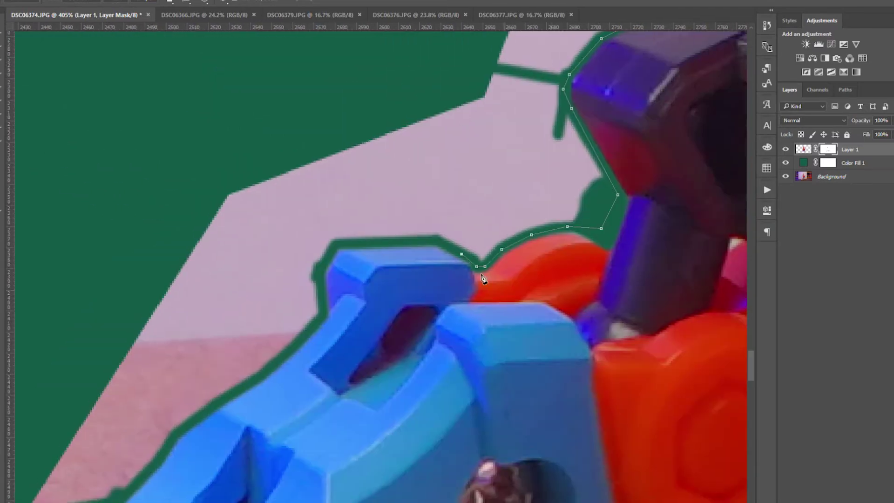
{"action": "scroll", "coordinate": [482, 277], "scroll_direction": "down", "scroll_amount": 8}
{"action": "scroll", "coordinate": [482, 278], "scroll_direction": "left", "scroll_amount": 8}
{"action": "left_click", "coordinate": [622, 54]}
{"action": "left_click", "coordinate": [617, 71]}
{"action": "left_click", "coordinate": [619, 108]}
{"action": "left_click", "coordinate": [587, 142]}
{"action": "left_click", "coordinate": [554, 175]}
{"action": "left_click", "coordinate": [513, 196]}
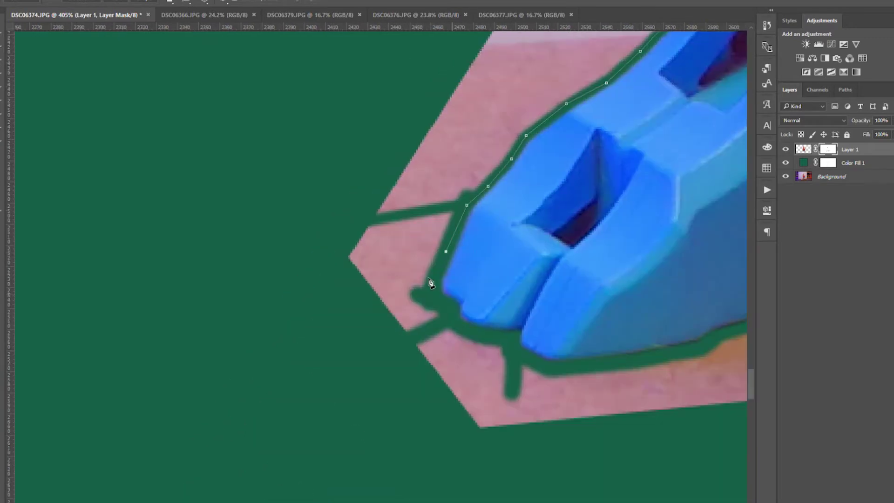
{"action": "left_click", "coordinate": [443, 261]}
Trace the path along the sole of the blue front foot and beneath the red heel
{"action": "scroll", "coordinate": [419, 260], "scroll_direction": "down", "scroll_amount": 5}
{"action": "scroll", "coordinate": [419, 260], "scroll_direction": "right", "scroll_amount": 10}
{"action": "left_click", "coordinate": [369, 259]}
{"action": "left_click", "coordinate": [319, 274]}
{"action": "scroll", "coordinate": [372, 270], "scroll_direction": "right", "scroll_amount": 10}
{"action": "left_click", "coordinate": [303, 266]}
{"action": "left_click", "coordinate": [332, 258]}
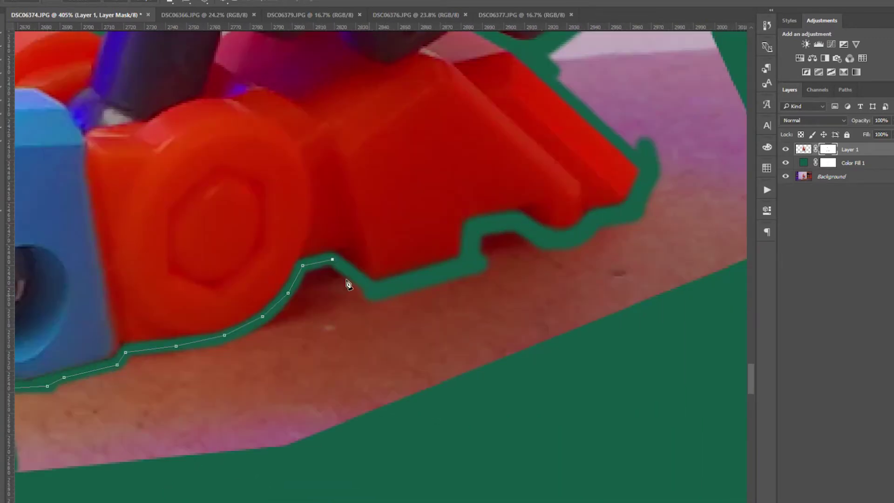
{"action": "scroll", "coordinate": [405, 282], "scroll_direction": "right", "scroll_amount": 6}
{"action": "left_click", "coordinate": [448, 260]}
Trace the path up the rear edge of the front leg, following its stepped plates
{"action": "scroll", "coordinate": [462, 266], "scroll_direction": "up", "scroll_amount": 10}
{"action": "scroll", "coordinate": [409, 309], "scroll_direction": "up", "scroll_amount": 8}
{"action": "left_click", "coordinate": [391, 417]}
{"action": "left_click", "coordinate": [413, 348]}
{"action": "left_click", "coordinate": [425, 347]}
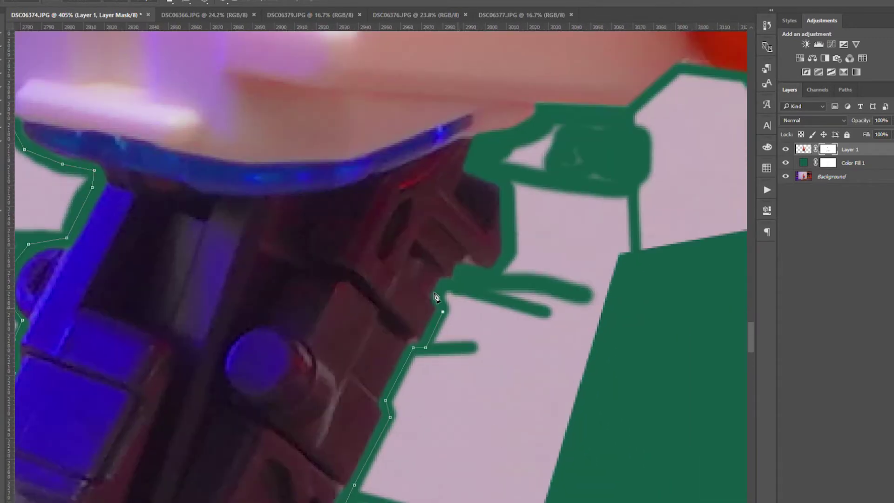
Trace the path beneath the belly plate, the orange joint and the red panel to the hind thigh
{"action": "scroll", "coordinate": [439, 309], "scroll_direction": "up", "scroll_amount": 5}
{"action": "scroll", "coordinate": [512, 260], "scroll_direction": "right", "scroll_amount": 8}
{"action": "left_click", "coordinate": [543, 236]}
{"action": "scroll", "coordinate": [543, 265], "scroll_direction": "right", "scroll_amount": 8}
{"action": "left_click", "coordinate": [543, 295]}
{"action": "scroll", "coordinate": [471, 299], "scroll_direction": "right", "scroll_amount": 10}
{"action": "left_click", "coordinate": [467, 228]}
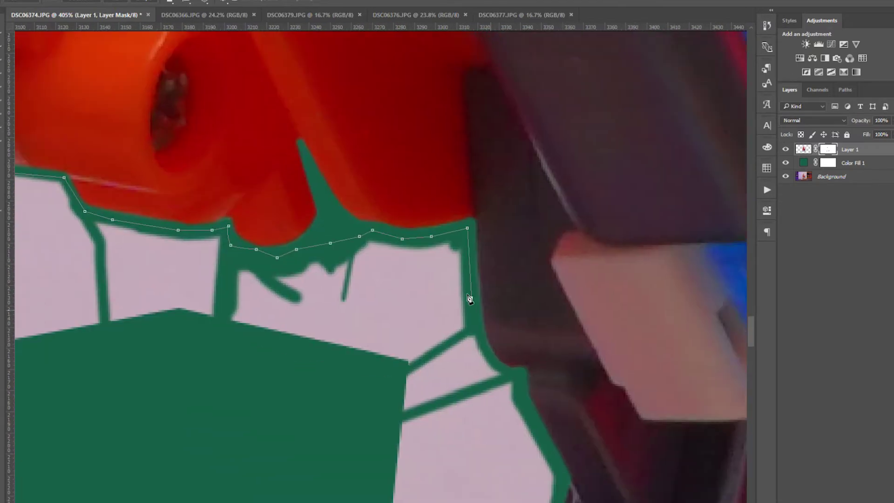
Trace the path down the front edge of the hind leg and along the hind foot to complete the robot outline
{"action": "scroll", "coordinate": [470, 300], "scroll_direction": "down", "scroll_amount": 6}
{"action": "left_click", "coordinate": [410, 296]}
{"action": "scroll", "coordinate": [419, 298], "scroll_direction": "down", "scroll_amount": 6}
{"action": "left_click", "coordinate": [489, 187]}
{"action": "left_click", "coordinate": [494, 210]}
{"action": "left_click", "coordinate": [467, 234]}
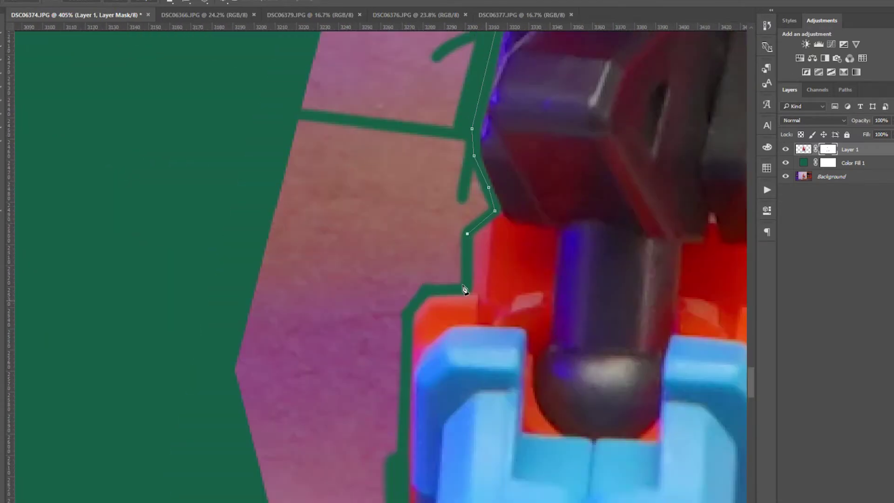
{"action": "scroll", "coordinate": [466, 284], "scroll_direction": "down", "scroll_amount": 6}
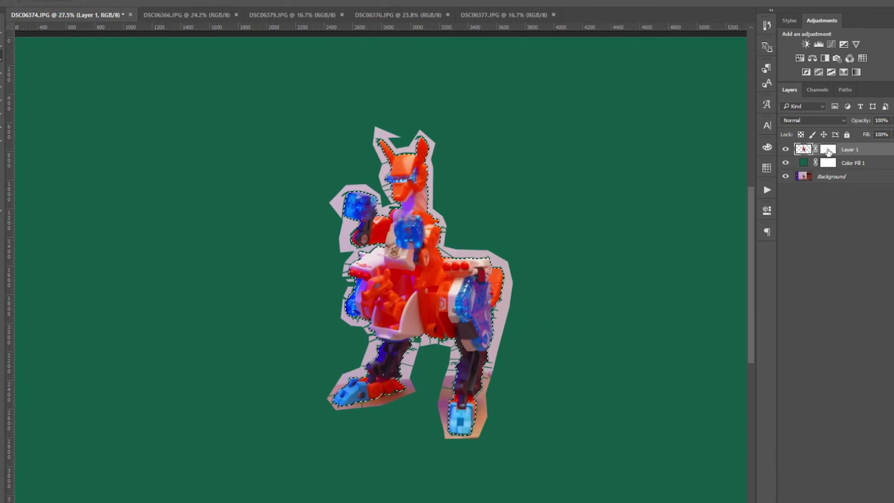
Invert the robot selection, mask out everything outside it on the Layer 1 mask, and deselect
{"action": "left_click", "coordinate": [828, 151]}
{"action": "key", "text": "ctrl+shift+i"}
{"action": "key", "text": "Delete"}
{"action": "key", "text": "ctrl+d"}
{"action": "scroll", "coordinate": [325, 422], "scroll_direction": "up", "scroll_amount": 8}
{"action": "scroll", "coordinate": [563, 351], "scroll_direction": "up", "scroll_amount": 5}
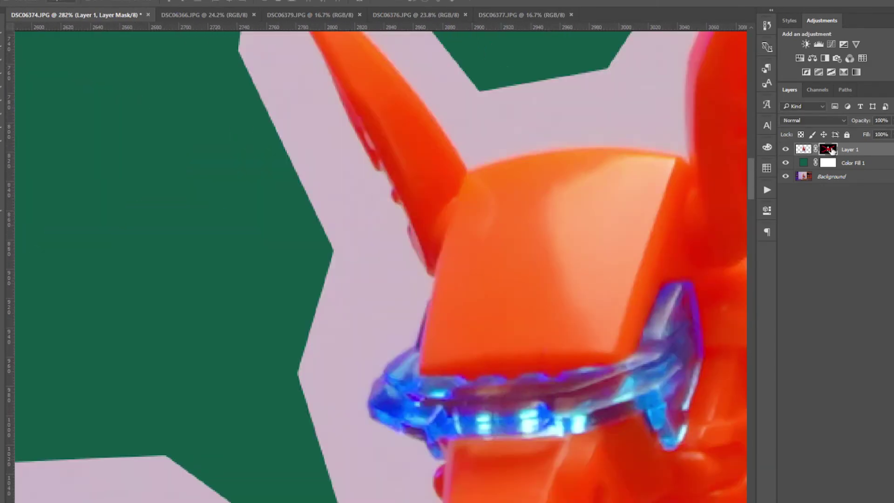
{"action": "key", "text": "ctrl+0"}
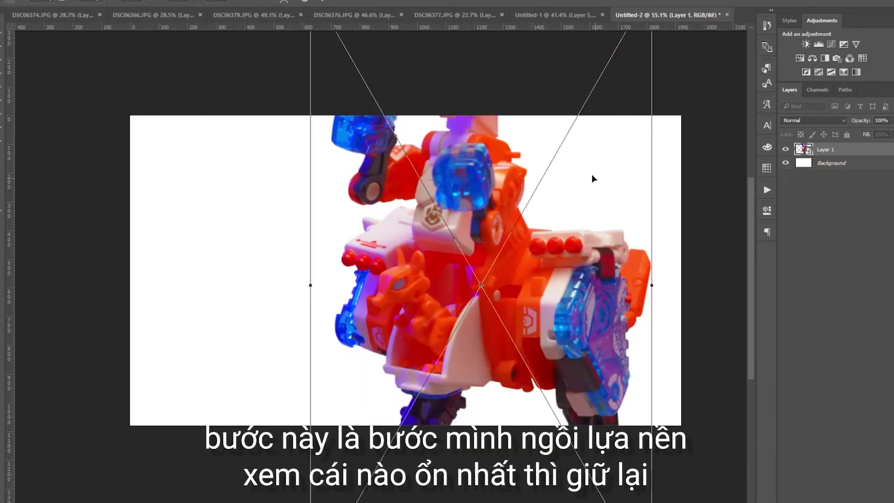
Scale and position the robot cut-out to fit the canvas of the Untitled-2 document
{"action": "left_click_drag", "start_coordinate": [591, 176], "coordinate": [501, 129]}
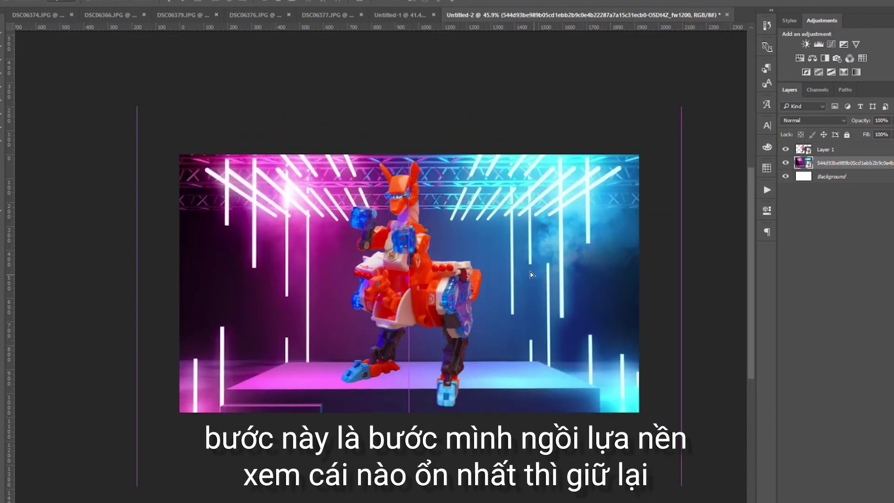
Enlarge and position the neon stage background layer so the platform sits beneath the robot
{"action": "key", "text": "alt+bracketright"}
{"action": "key", "text": "ctrl+t"}
{"action": "key", "text": "ctrl+0"}
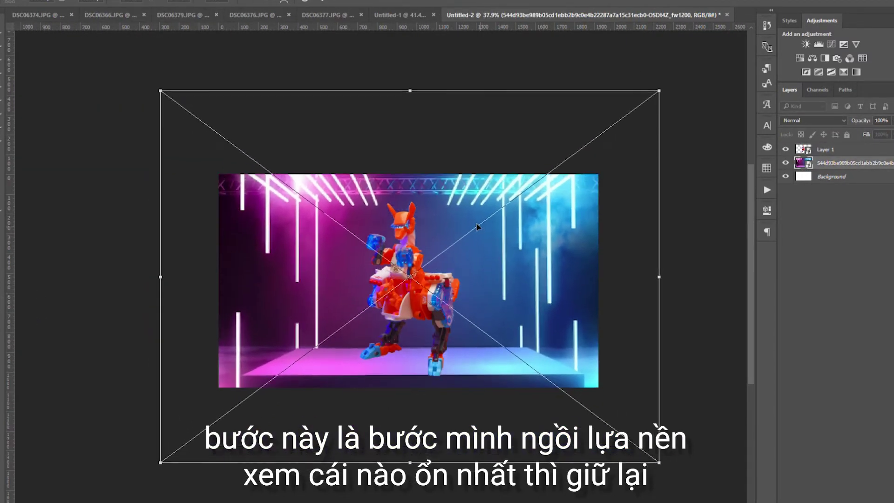
{"action": "key", "text": "Return"}
{"action": "key", "text": "ctrl+0"}
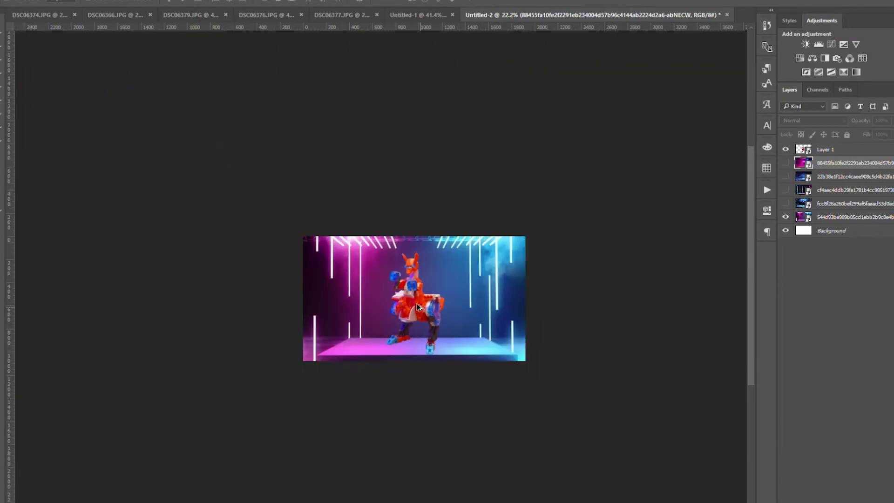
Show the blue tech background layer above the neon stage and set its blend mode to Screen
{"action": "left_click", "coordinate": [786, 162]}
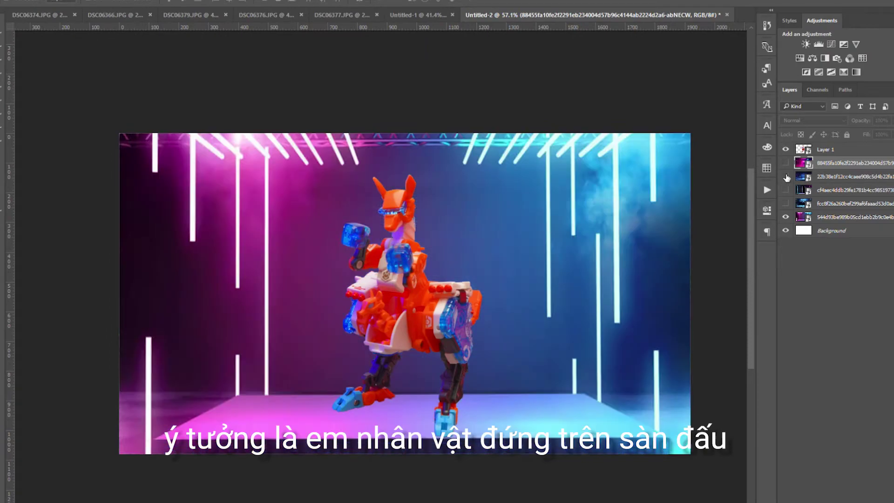
{"action": "left_click", "coordinate": [786, 177]}
{"action": "left_click", "coordinate": [785, 177]}
{"action": "left_click", "coordinate": [785, 177]}
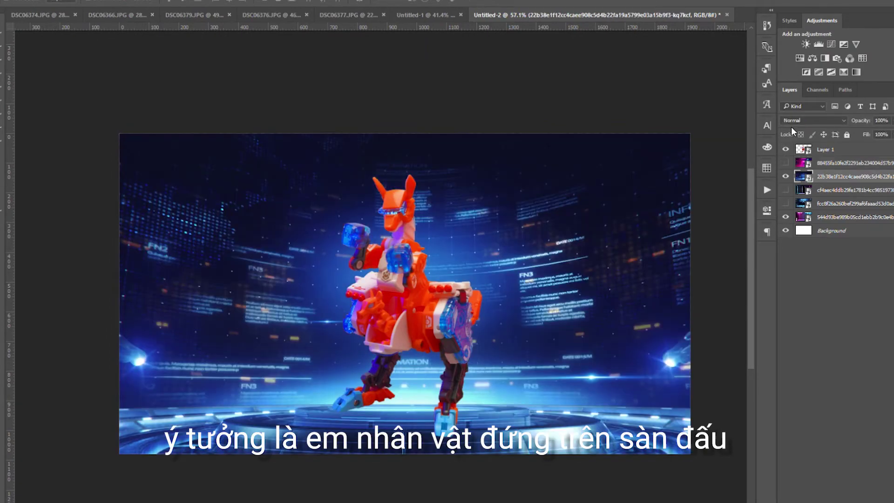
{"action": "left_click", "coordinate": [822, 178]}
{"action": "scroll", "coordinate": [526, 226], "scroll_direction": "down", "scroll_amount": 2}
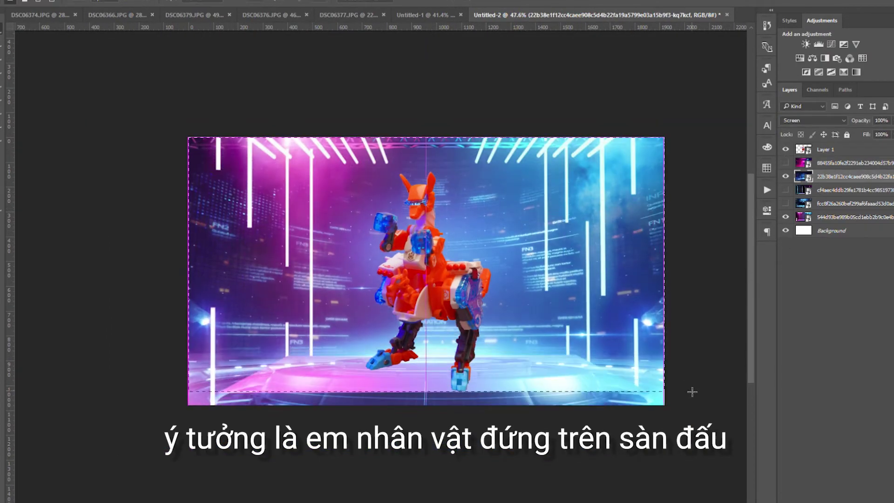
Add a layer mask to the blue tech overlay and paint it out over the stage floor
{"action": "scroll", "coordinate": [176, 137], "scroll_direction": "up", "scroll_amount": 1}
{"action": "key", "text": "ctrl+t"}
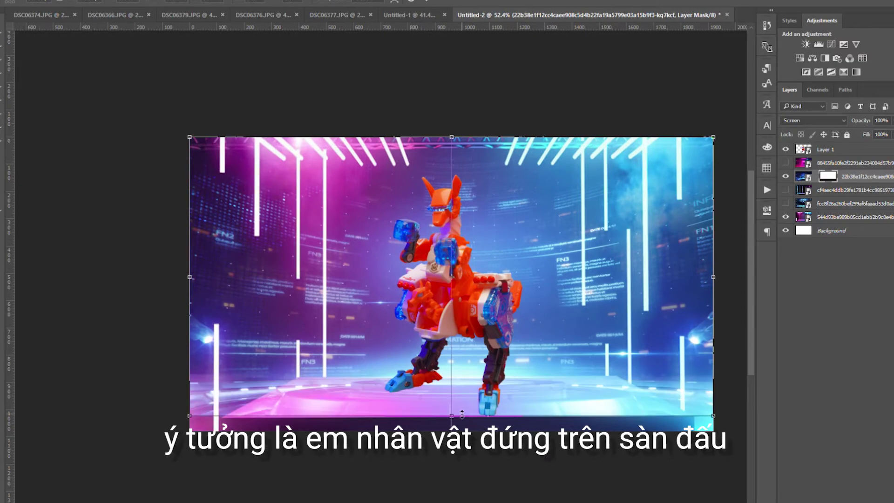
{"action": "key", "text": "b"}
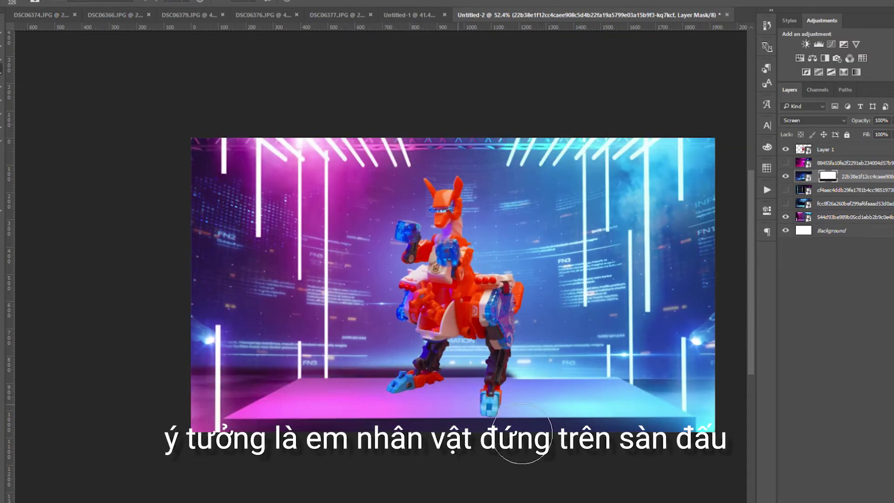
{"action": "scroll", "coordinate": [284, 322], "scroll_direction": "down", "scroll_amount": 1}
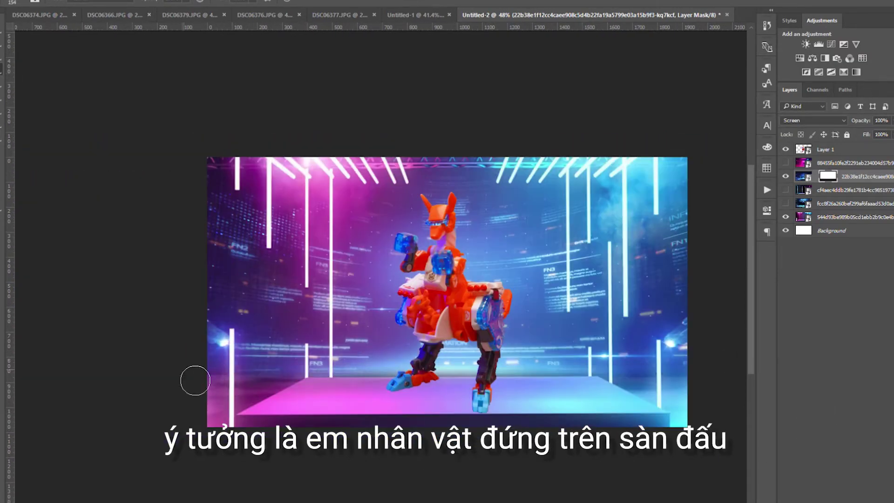
{"action": "scroll", "coordinate": [559, 344], "scroll_direction": "up", "scroll_amount": 2}
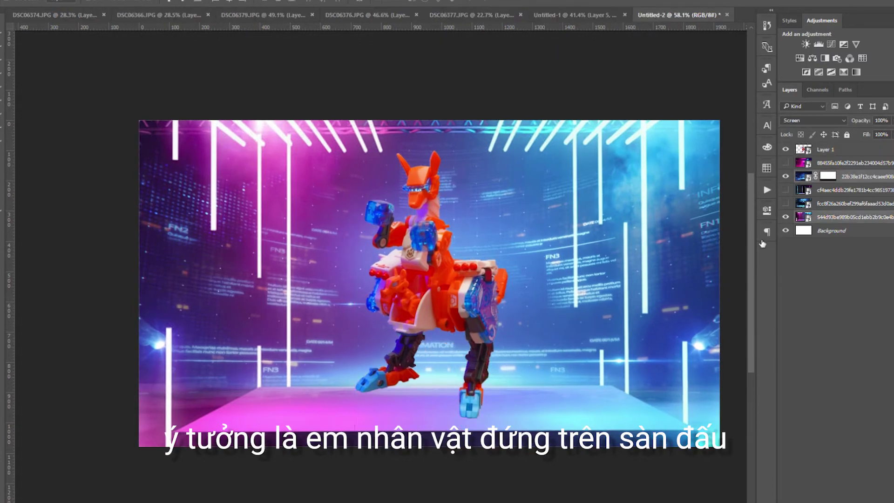
Move the neon stage background up so the platform's front face and steps fall within the canvas
{"action": "scroll", "coordinate": [592, 282], "scroll_direction": "down", "scroll_amount": 3}
{"action": "key", "text": "ctrl+t"}
{"action": "left_click_drag", "start_coordinate": [169, 484], "coordinate": [218, 468]}
{"action": "key", "text": "Return"}
{"action": "scroll", "coordinate": [553, 365], "scroll_direction": "up", "scroll_amount": 1}
{"action": "scroll", "coordinate": [552, 365], "scroll_direction": "down", "scroll_amount": 1}
{"action": "scroll", "coordinate": [576, 340], "scroll_direction": "up", "scroll_amount": 1}
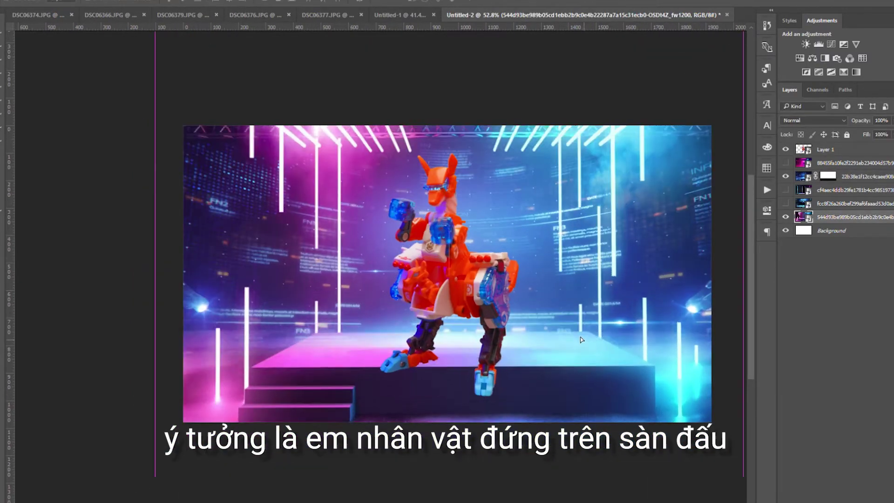
Widen the neon stage background so the platform spans nearly the full canvas width beneath the robot
{"action": "scroll", "coordinate": [589, 300], "scroll_direction": "down", "scroll_amount": 3}
{"action": "key", "text": "ctrl+t"}
{"action": "scroll", "coordinate": [594, 298], "scroll_direction": "up", "scroll_amount": 2}
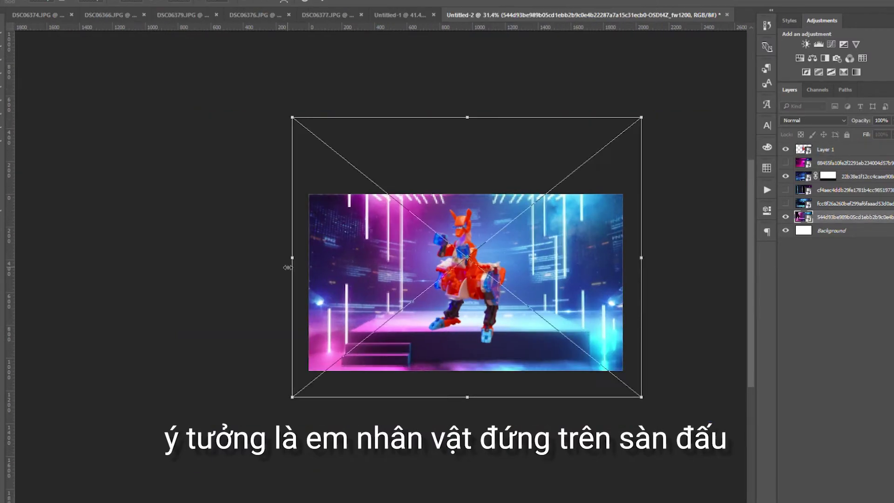
{"action": "scroll", "coordinate": [503, 260], "scroll_direction": "up", "scroll_amount": 2}
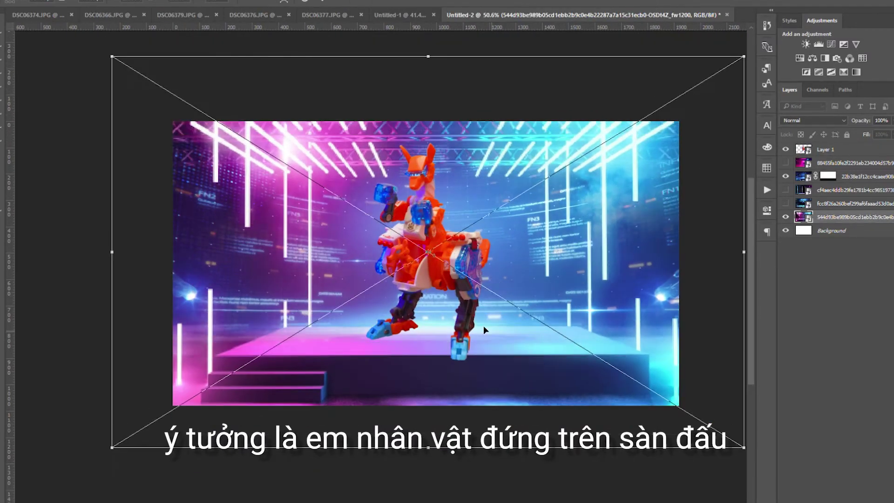
{"action": "key", "text": "Return"}
Hide the blue tech overlay and transform the robot cut-out on Layer 1 to stand on the platform
{"action": "left_click", "coordinate": [493, 281], "text": "ctrl"}
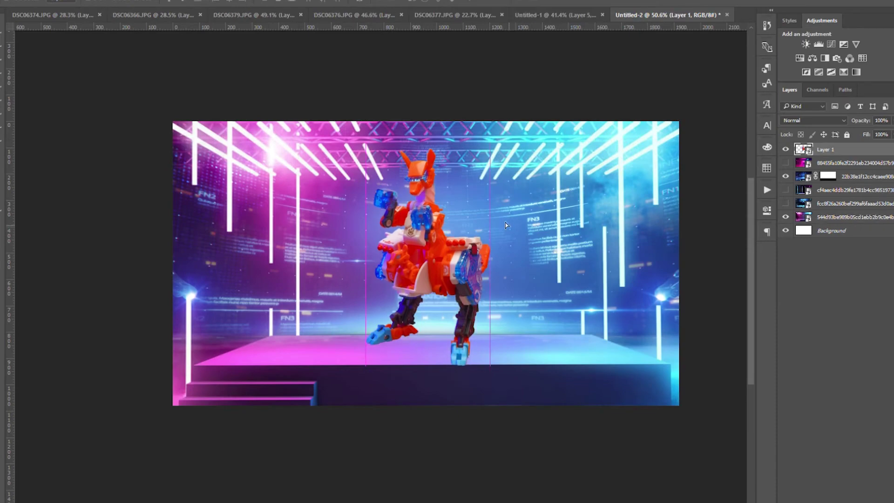
{"action": "scroll", "coordinate": [589, 320], "scroll_direction": "down", "scroll_amount": 1}
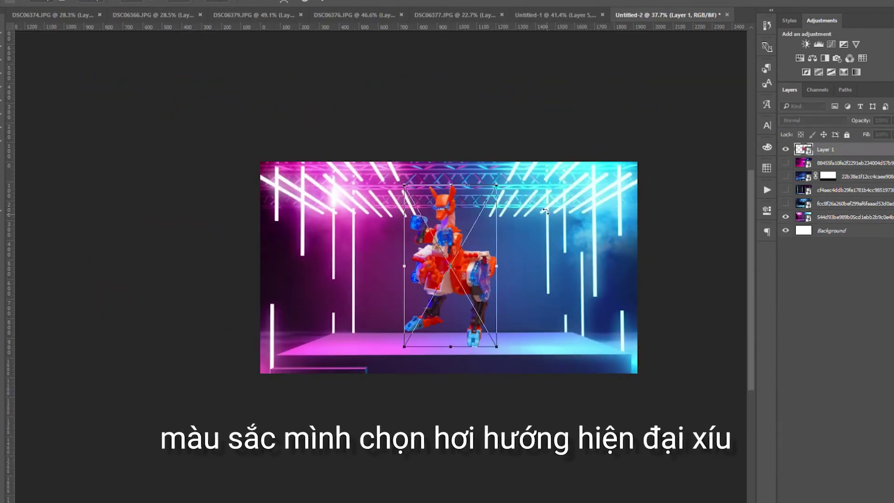
{"action": "scroll", "coordinate": [599, 391], "scroll_direction": "up", "scroll_amount": 2}
{"action": "scroll", "coordinate": [598, 391], "scroll_direction": "down", "scroll_amount": 4}
Duplicate the neon stage background layer and enlarge the copy well beyond the canvas
{"action": "left_click", "coordinate": [521, 280], "text": "ctrl"}
{"action": "scroll", "coordinate": [524, 224], "scroll_direction": "up", "scroll_amount": 1}
{"action": "scroll", "coordinate": [465, 370], "scroll_direction": "up", "scroll_amount": 3}
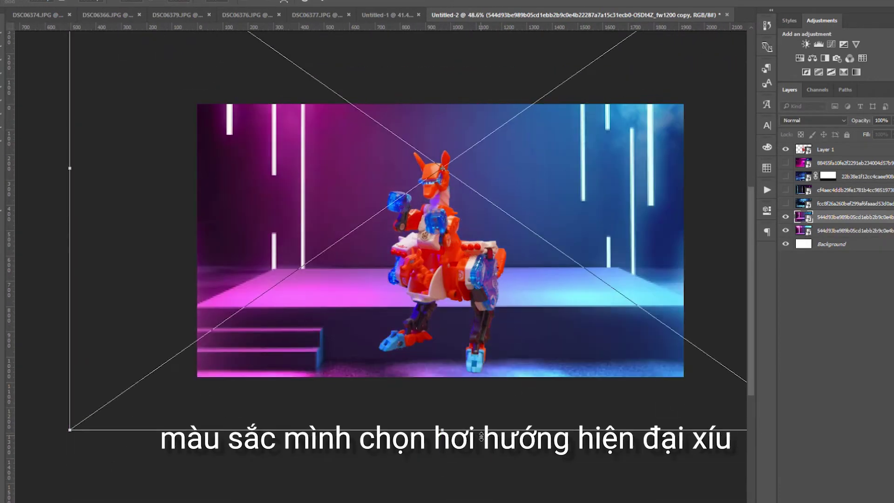
{"action": "key", "text": "Return"}
Mask the stage copy down to its floor area to blend it with the original, and show the tech overlay again
{"action": "scroll", "coordinate": [525, 344], "scroll_direction": "down", "scroll_amount": 1}
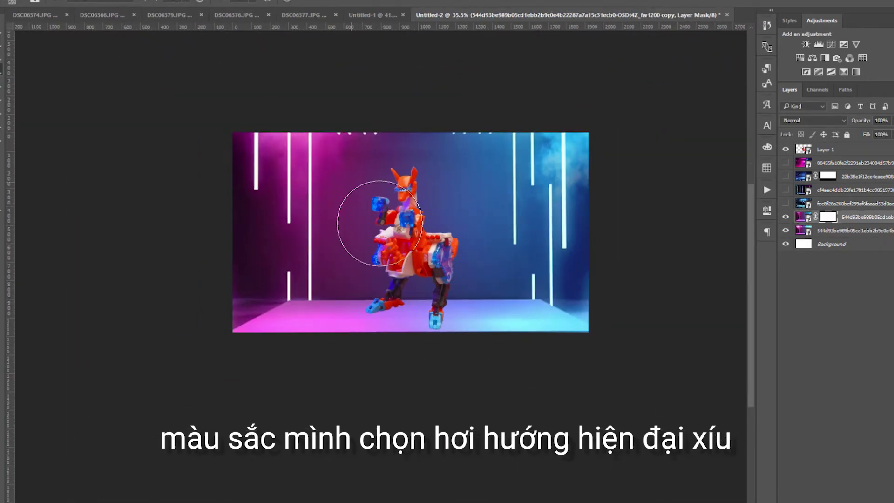
{"action": "scroll", "coordinate": [491, 298], "scroll_direction": "up", "scroll_amount": 3}
{"action": "scroll", "coordinate": [479, 255], "scroll_direction": "down", "scroll_amount": 1}
{"action": "scroll", "coordinate": [503, 230], "scroll_direction": "up", "scroll_amount": 1}
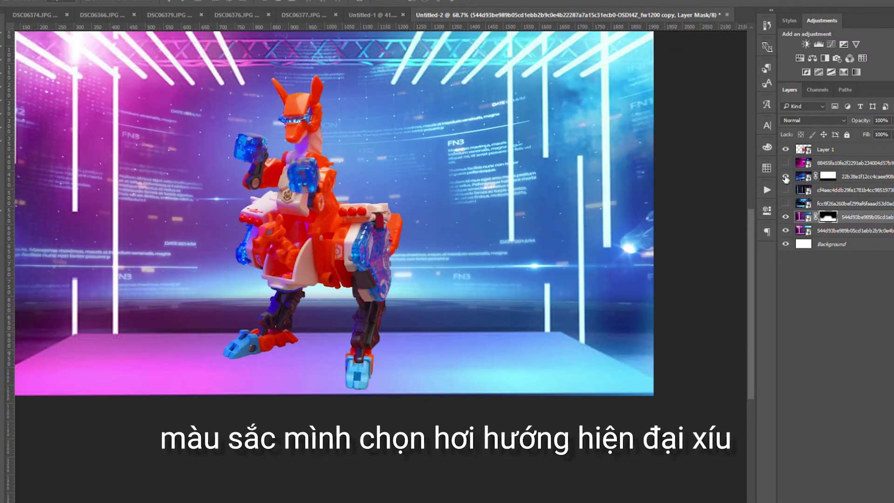
Refit the blue tech overlay and its mask to the back wall, keeping it off the stage floor
{"action": "scroll", "coordinate": [531, 236], "scroll_direction": "down", "scroll_amount": 3}
{"action": "scroll", "coordinate": [531, 236], "scroll_direction": "up", "scroll_amount": 3}
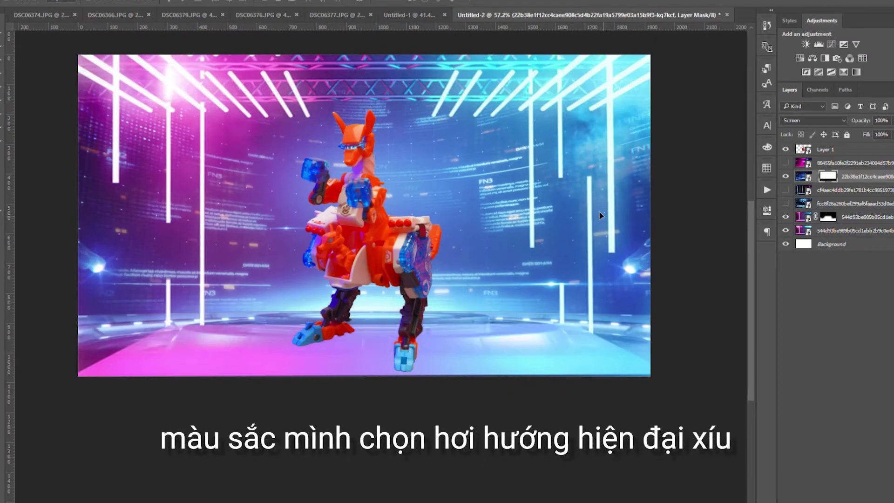
{"action": "scroll", "coordinate": [598, 219], "scroll_direction": "down", "scroll_amount": 1}
{"action": "scroll", "coordinate": [598, 250], "scroll_direction": "up", "scroll_amount": 1}
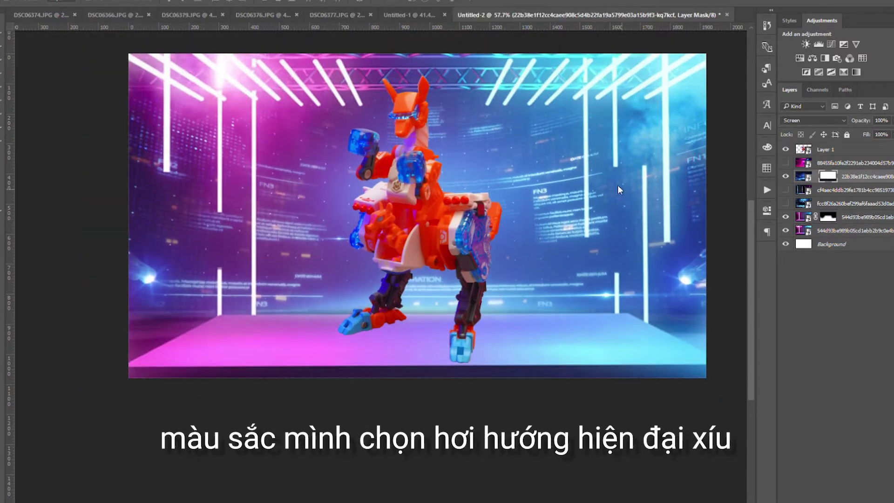
Apply Gaussian Blur to the tech overlay and the combined stage background, and the Camera Raw Filter to the robot
{"action": "left_click", "coordinate": [619, 296]}
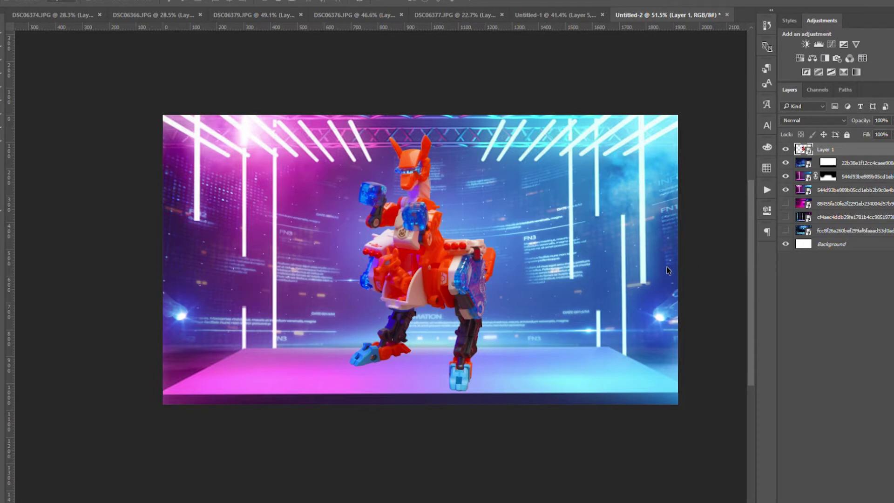
{"action": "scroll", "coordinate": [412, 241], "scroll_direction": "up", "scroll_amount": 5}
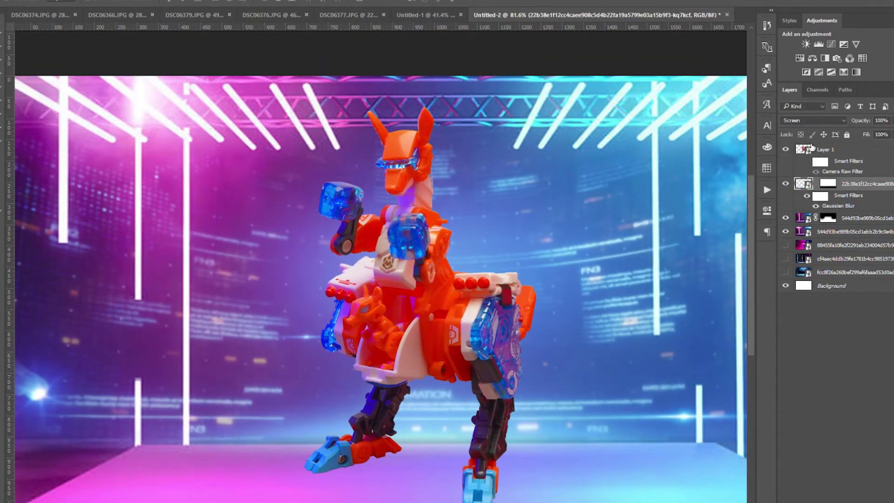
{"action": "left_click", "coordinate": [834, 222]}
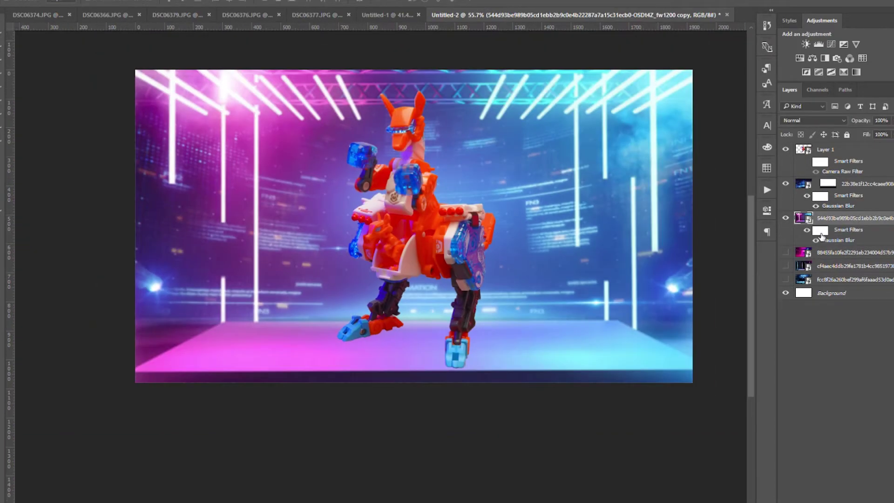
Duplicate the robot layer, flip the lower copy vertically, and move it down beneath the feet
{"action": "left_click_drag", "start_coordinate": [136, 321], "coordinate": [778, 432]}
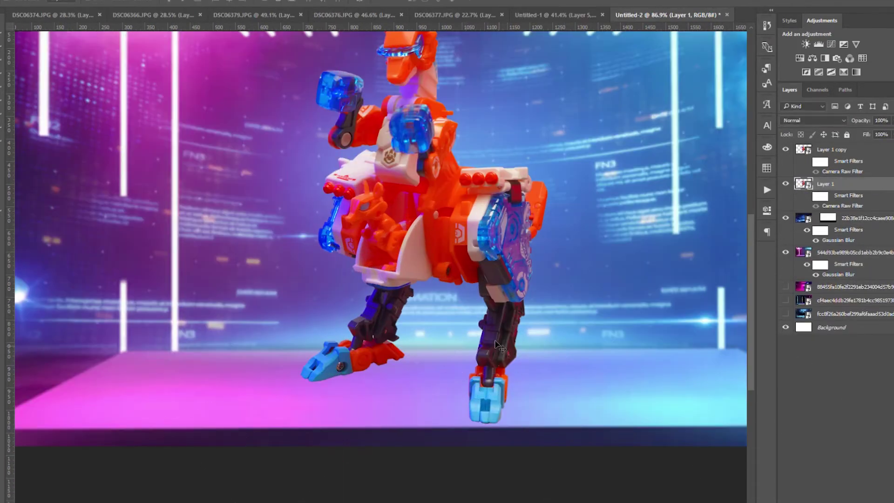
{"action": "key", "text": "ctrl+t"}
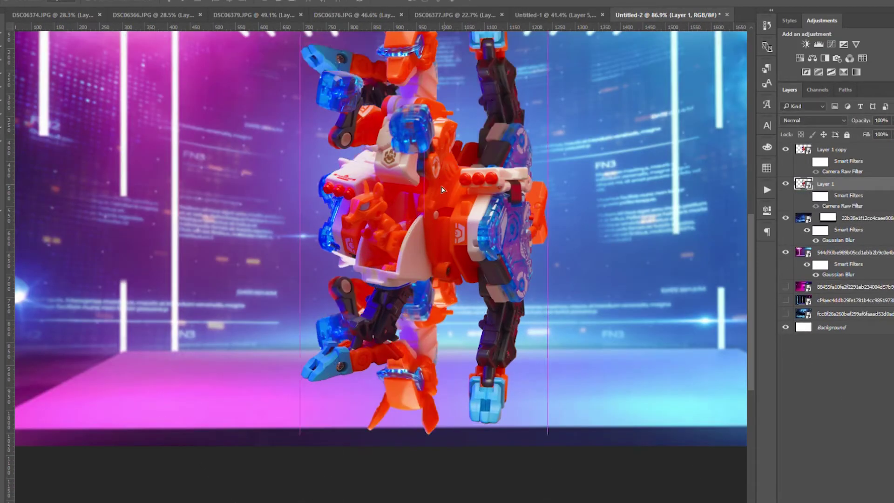
{"action": "key", "text": "Return"}
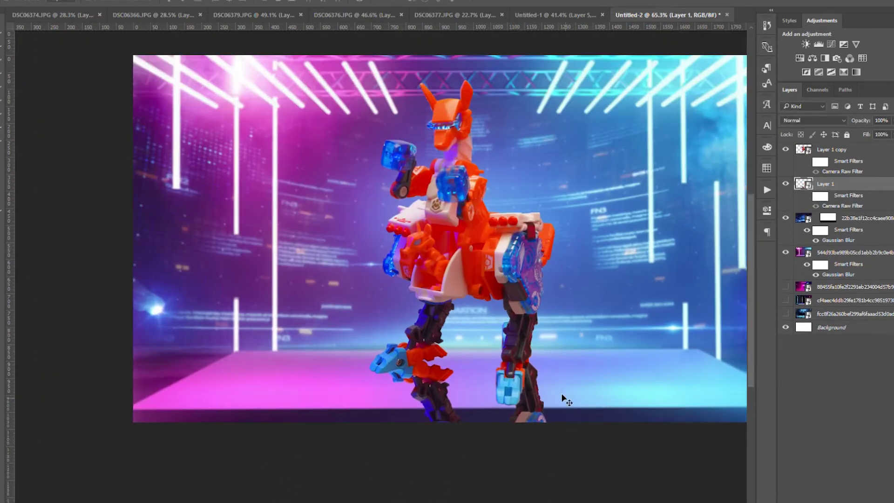
{"action": "key", "text": "ctrl+t"}
{"action": "key", "text": "Escape"}
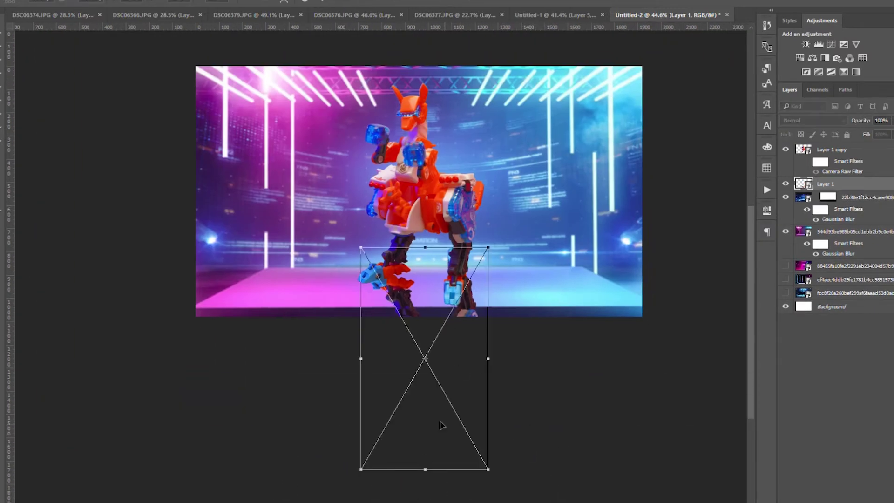
Squash the flipped robot copy flat onto the stage floor and cover it with a Color Overlay as a shadow
{"action": "left_click_drag", "start_coordinate": [425, 469], "coordinate": [563, 295]}
{"action": "key", "text": "Return"}
{"action": "scroll", "coordinate": [455, 286], "scroll_direction": "up", "scroll_amount": 3}
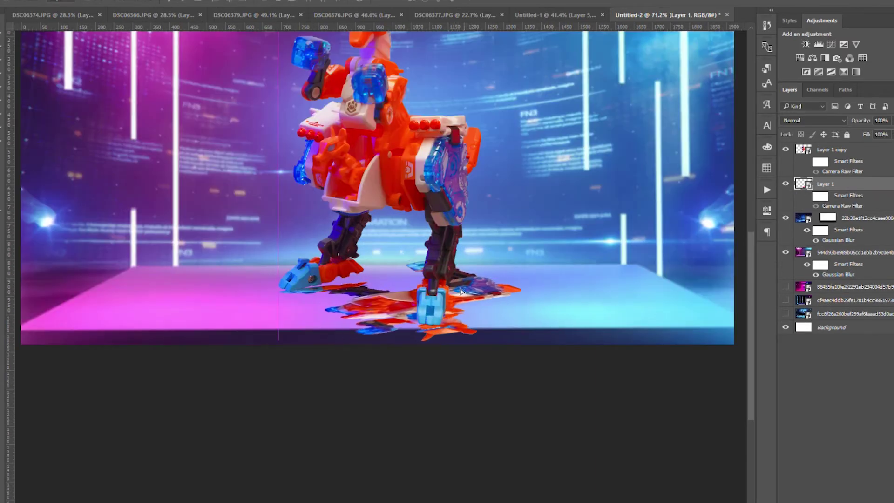
{"action": "scroll", "coordinate": [455, 287], "scroll_direction": "down", "scroll_amount": 3}
{"action": "scroll", "coordinate": [524, 275], "scroll_direction": "up", "scroll_amount": 5}
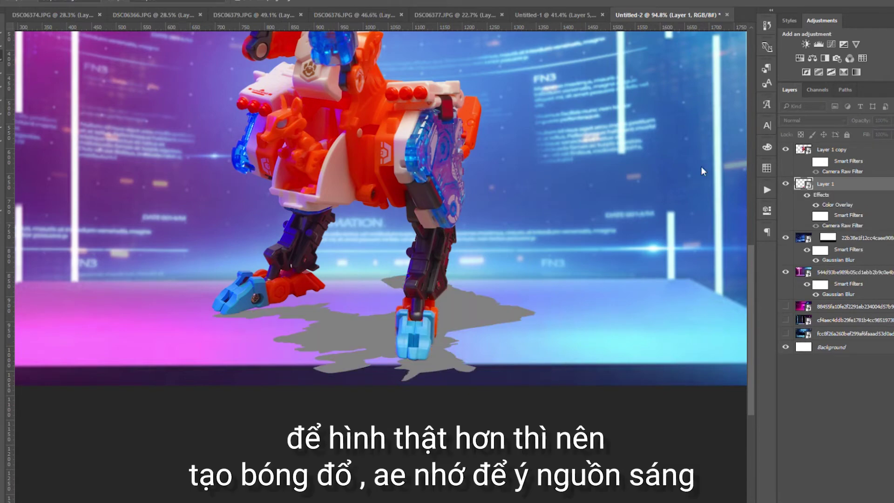
Reshape the shadow to line up with the robot's feet and make its Color Overlay black
{"action": "key", "text": "ctrl+t"}
{"action": "left_click_drag", "start_coordinate": [599, 356], "coordinate": [623, 360]}
{"action": "right_click", "coordinate": [596, 325]}
{"action": "left_click", "coordinate": [619, 396]}
{"action": "left_click_drag", "start_coordinate": [298, 294], "coordinate": [323, 288]}
{"action": "left_click_drag", "start_coordinate": [401, 270], "coordinate": [480, 317]}
{"action": "key", "text": "Return"}
{"action": "scroll", "coordinate": [480, 317], "scroll_direction": "down", "scroll_amount": 3}
{"action": "scroll", "coordinate": [158, 87], "scroll_direction": "up", "scroll_amount": 3}
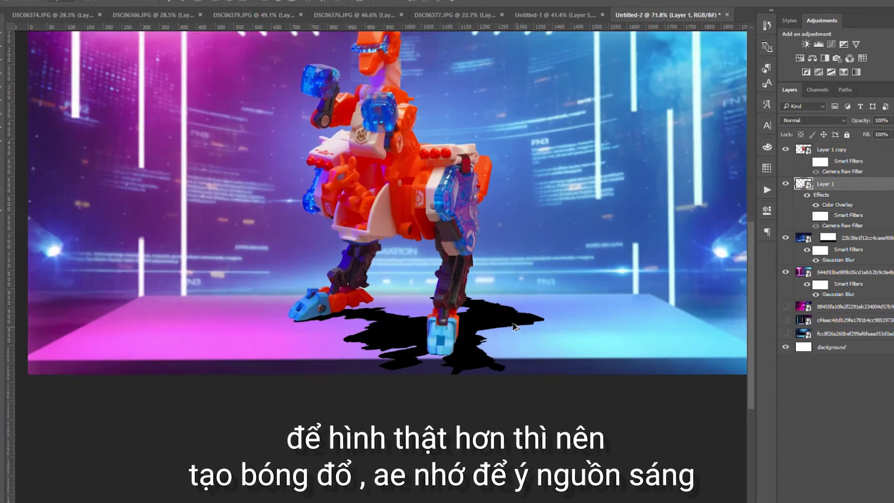
Soften the shadow with Gaussian Blur and adjust its placement under the robot's feet
{"action": "key", "text": "ctrl+f"}
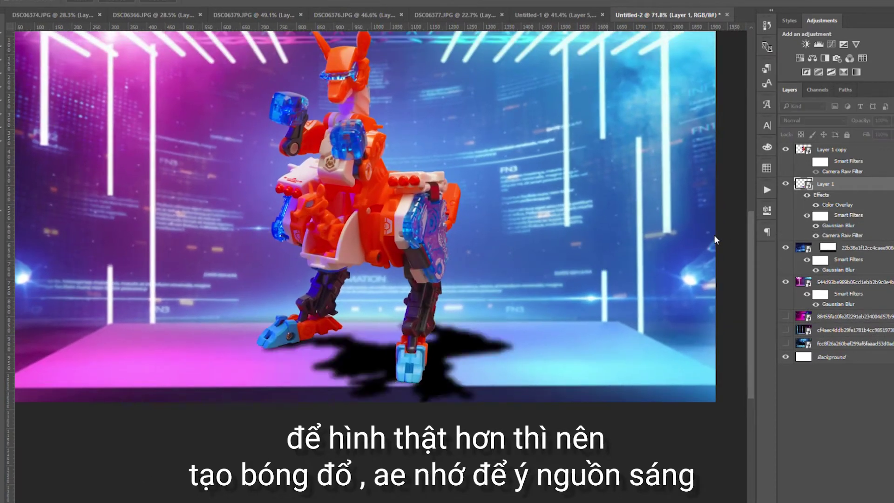
{"action": "key", "text": "ctrl+t"}
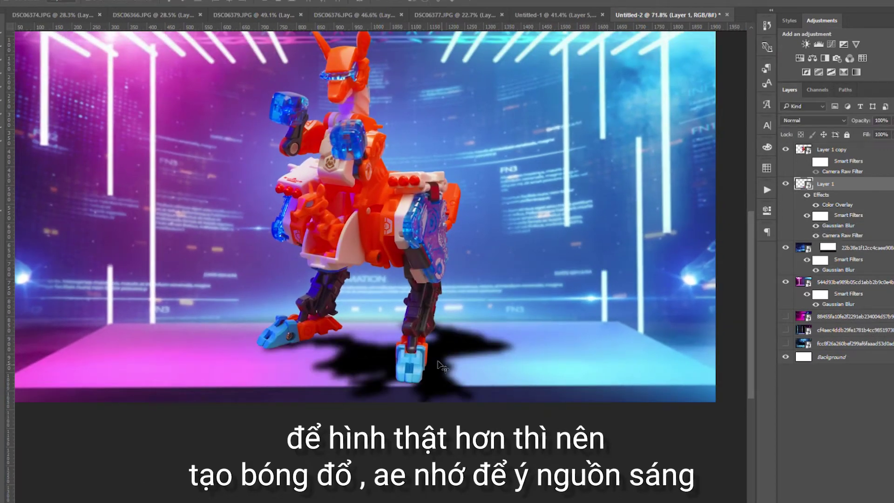
{"action": "key", "text": "Return"}
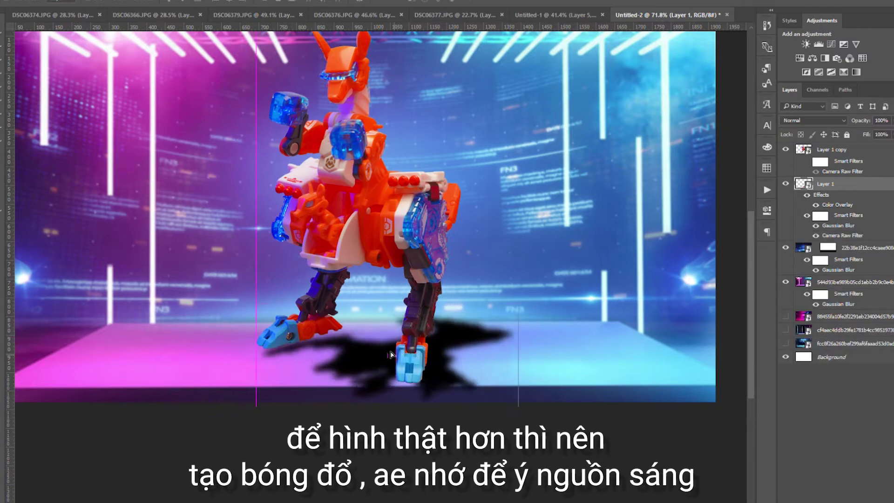
Set the shadow layer's opacity to 60%
{"action": "scroll", "coordinate": [516, 329], "scroll_direction": "down", "scroll_amount": 5}
{"action": "scroll", "coordinate": [518, 328], "scroll_direction": "up", "scroll_amount": 5}
{"action": "key", "text": "6"}
{"action": "scroll", "coordinate": [521, 353], "scroll_direction": "up", "scroll_amount": 2}
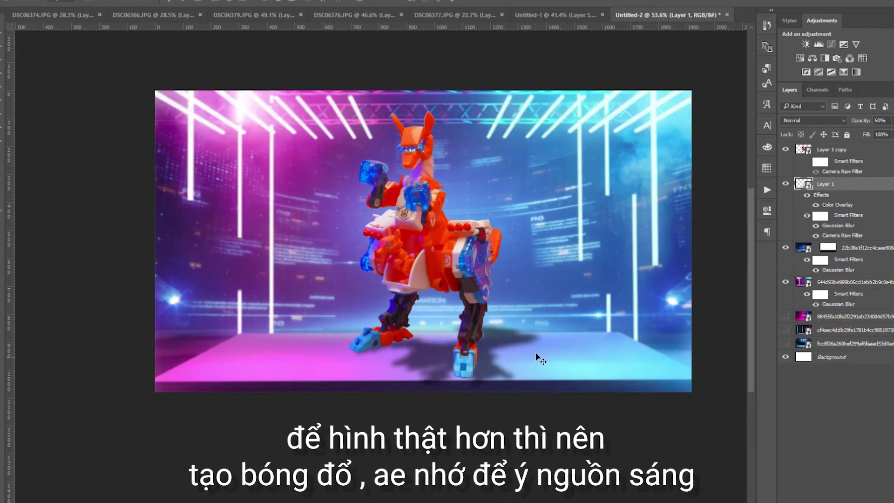
Duplicate the blurred floor shadow layer and reposition the copy so the shadow beneath the robot's feet becomes denser
{"action": "scroll", "coordinate": [540, 359], "scroll_direction": "up", "scroll_amount": 1}
{"action": "key", "text": "ctrl+j"}
{"action": "key", "text": "ctrl+t"}
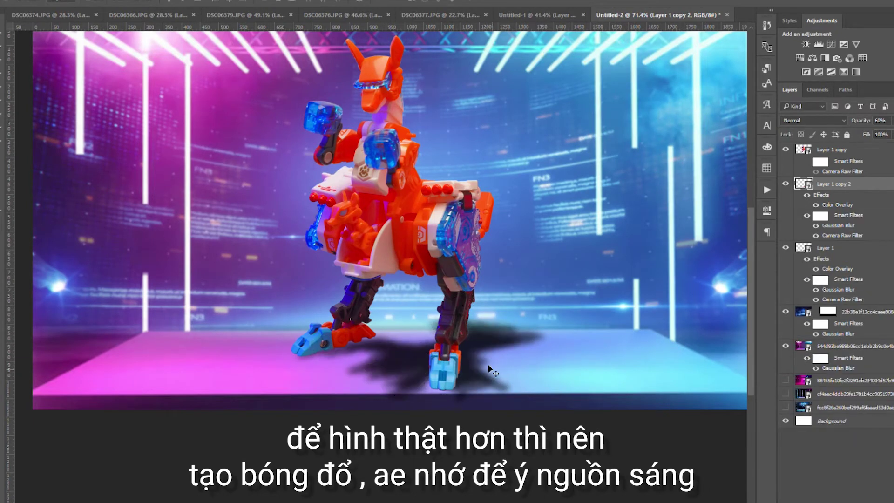
{"action": "left_click_drag", "start_coordinate": [490, 379], "coordinate": [455, 368]}
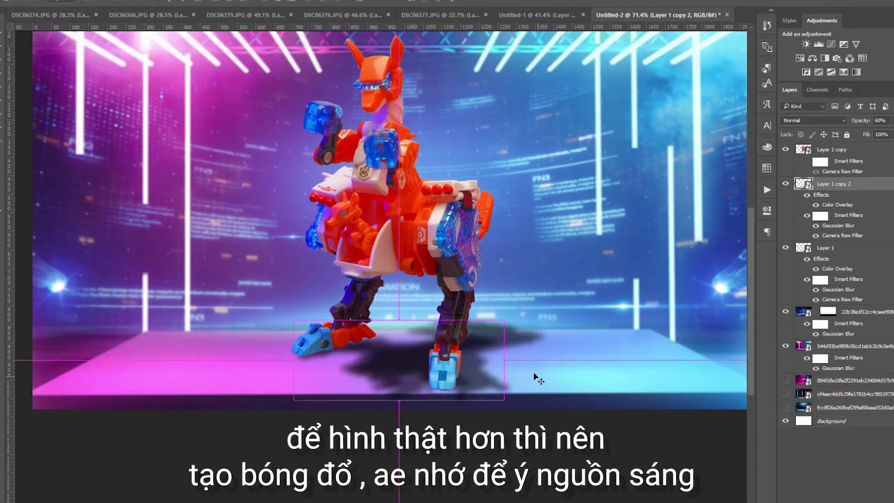
{"action": "key", "text": "ctrl+t"}
{"action": "scroll", "coordinate": [582, 373], "scroll_direction": "down", "scroll_amount": 1}
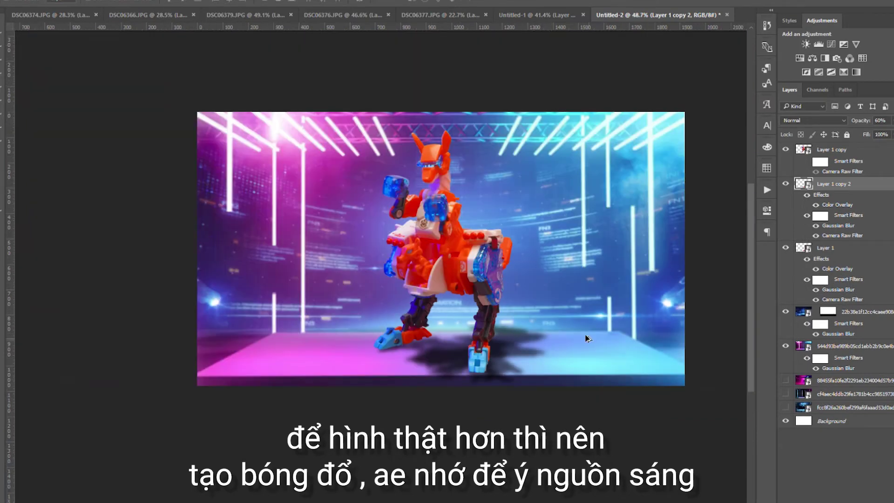
{"action": "scroll", "coordinate": [535, 363], "scroll_direction": "up", "scroll_amount": 2}
{"action": "key", "text": "Return"}
{"action": "scroll", "coordinate": [563, 355], "scroll_direction": "down", "scroll_amount": 1}
{"action": "scroll", "coordinate": [554, 356], "scroll_direction": "up", "scroll_amount": 2}
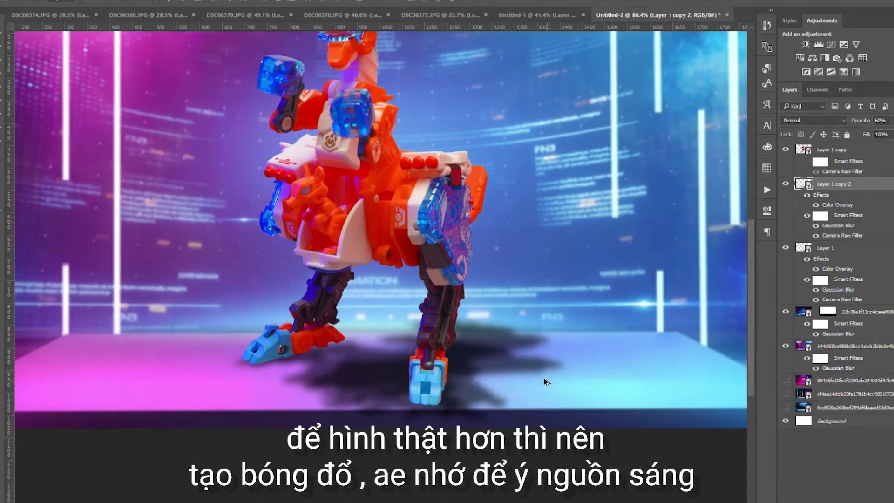
Group both floor shadow layers and mask the group to a rectangle ending at the platform's front edge
{"action": "scroll", "coordinate": [543, 383], "scroll_direction": "down", "scroll_amount": 1}
{"action": "left_click", "coordinate": [826, 247], "text": "shift"}
{"action": "key", "text": "ctrl+g"}
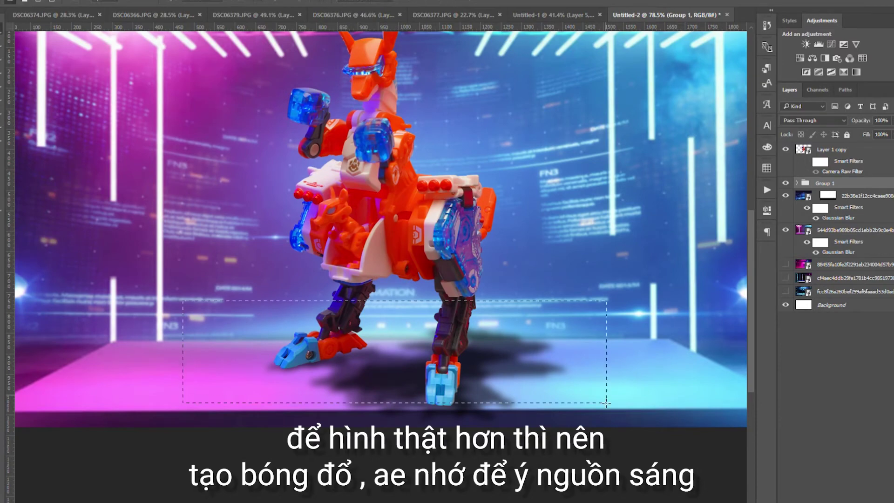
{"action": "key", "text": "ctrl+alt+m"}
{"action": "scroll", "coordinate": [553, 396], "scroll_direction": "down", "scroll_amount": 2}
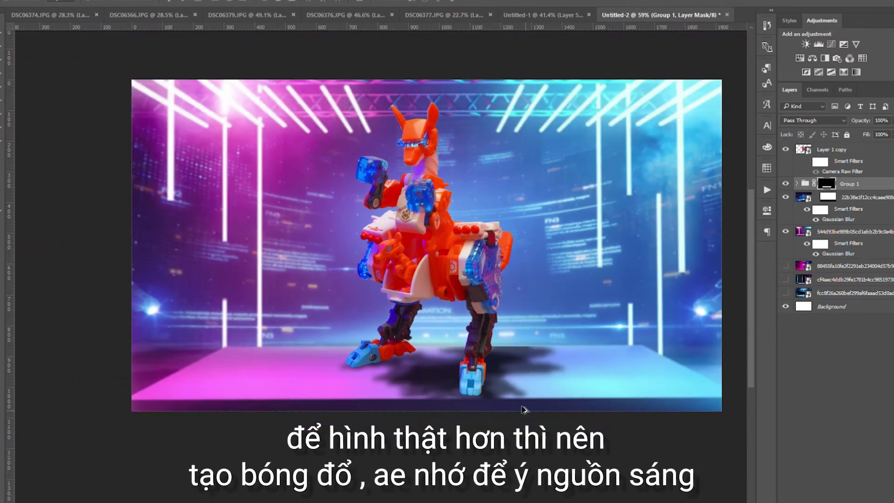
Expand the shadow group and touch up its layer mask with a brush around the robot's feet
{"action": "scroll", "coordinate": [540, 401], "scroll_direction": "up", "scroll_amount": 10}
{"action": "left_click", "coordinate": [797, 184]}
{"action": "key", "text": "ctrl+t"}
{"action": "key", "text": "Return"}
{"action": "scroll", "coordinate": [515, 395], "scroll_direction": "down", "scroll_amount": 4}
{"action": "scroll", "coordinate": [588, 331], "scroll_direction": "up", "scroll_amount": 3}
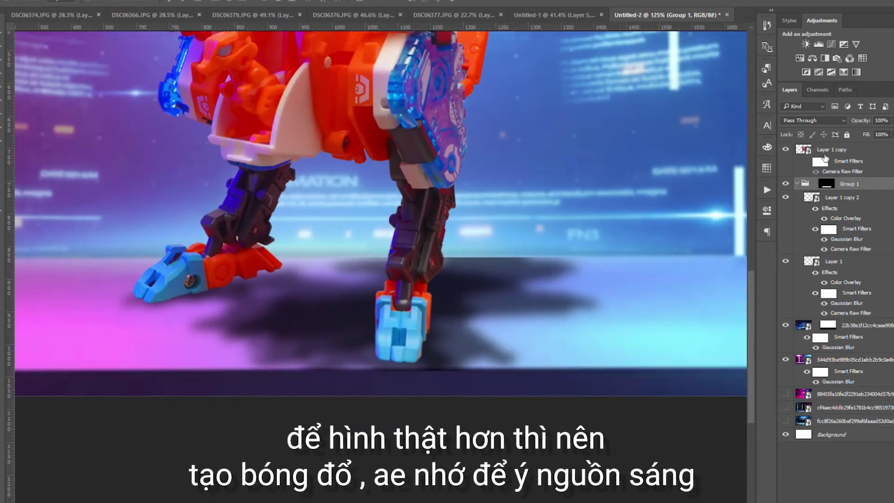
{"action": "left_click", "coordinate": [827, 183]}
{"action": "scroll", "coordinate": [425, 419], "scroll_direction": "down", "scroll_amount": 3}
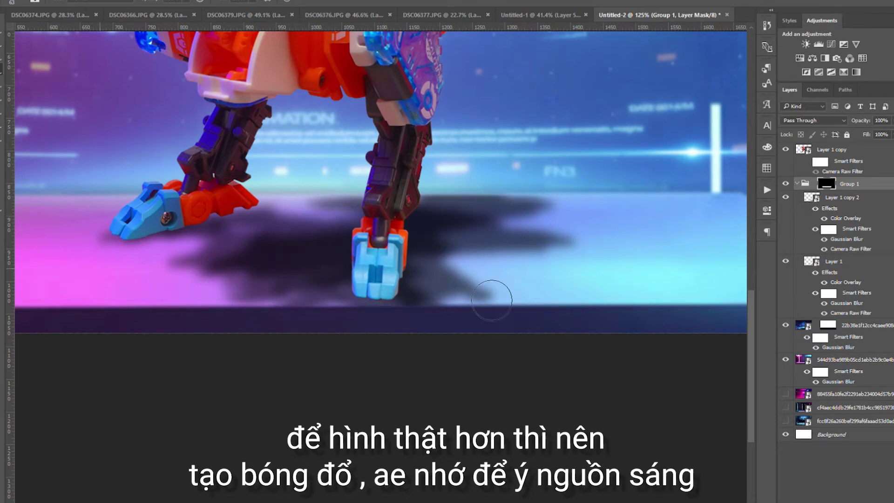
{"action": "scroll", "coordinate": [535, 225], "scroll_direction": "down", "scroll_amount": 4}
{"action": "scroll", "coordinate": [668, 226], "scroll_direction": "up", "scroll_amount": 4}
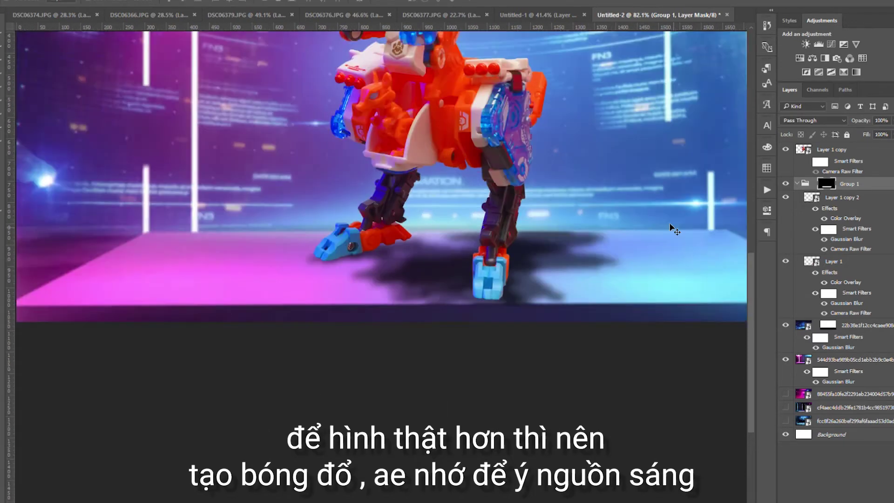
Add a layer in the shadow group and flatten a soft black brush dab into a contact shadow under the robot's left foot
{"action": "key", "text": "ctrl+shift+alt+n"}
{"action": "left_click", "coordinate": [299, 280]}
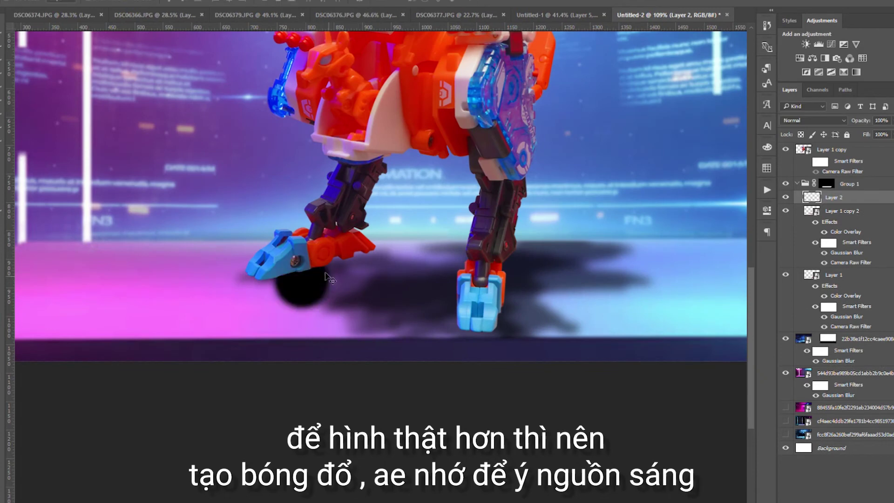
{"action": "key", "text": "ctrl+t"}
{"action": "left_click_drag", "start_coordinate": [345, 281], "coordinate": [416, 281]}
{"action": "left_click_drag", "start_coordinate": [302, 244], "coordinate": [303, 278]}
{"action": "left_click_drag", "start_coordinate": [188, 280], "coordinate": [205, 278]}
{"action": "left_click_drag", "start_coordinate": [308, 278], "coordinate": [316, 257]}
{"action": "left_click_drag", "start_coordinate": [415, 279], "coordinate": [440, 227]}
{"action": "key", "text": "Return"}
Fit the contact shadow closely to the underside of the left foot and try a copy beneath the right foot
{"action": "scroll", "coordinate": [322, 253], "scroll_direction": "up", "scroll_amount": 3}
{"action": "key", "text": "ctrl+t"}
{"action": "key", "text": "Return"}
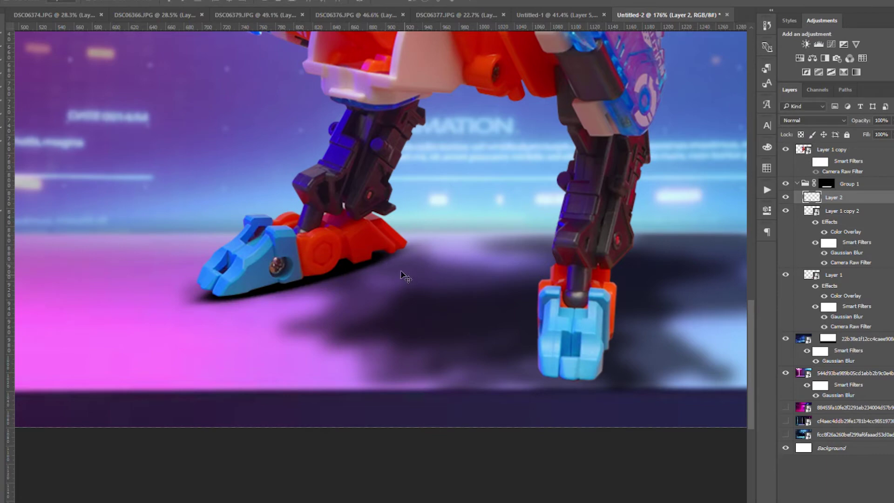
{"action": "key", "text": "ctrl+t"}
{"action": "left_click_drag", "start_coordinate": [433, 227], "coordinate": [468, 213]}
{"action": "key", "text": "Return"}
{"action": "scroll", "coordinate": [526, 307], "scroll_direction": "down", "scroll_amount": 3}
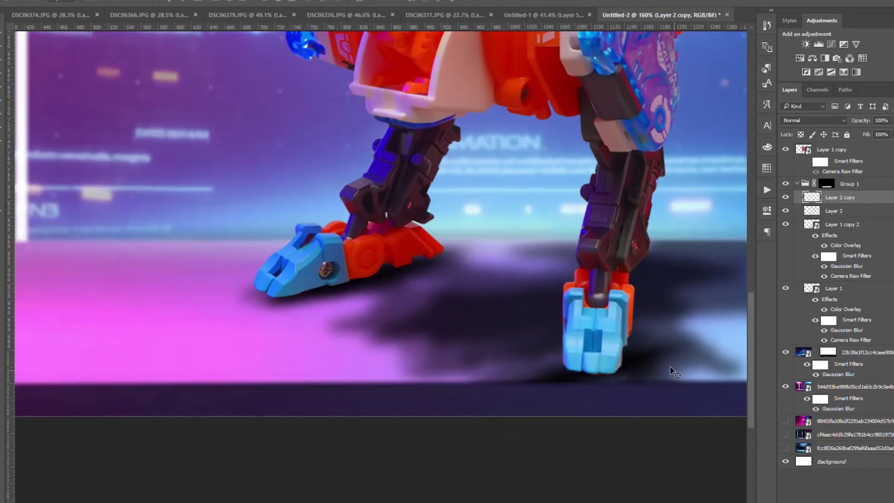
{"action": "scroll", "coordinate": [517, 293], "scroll_direction": "down", "scroll_amount": 3}
{"action": "scroll", "coordinate": [517, 292], "scroll_direction": "up", "scroll_amount": 3}
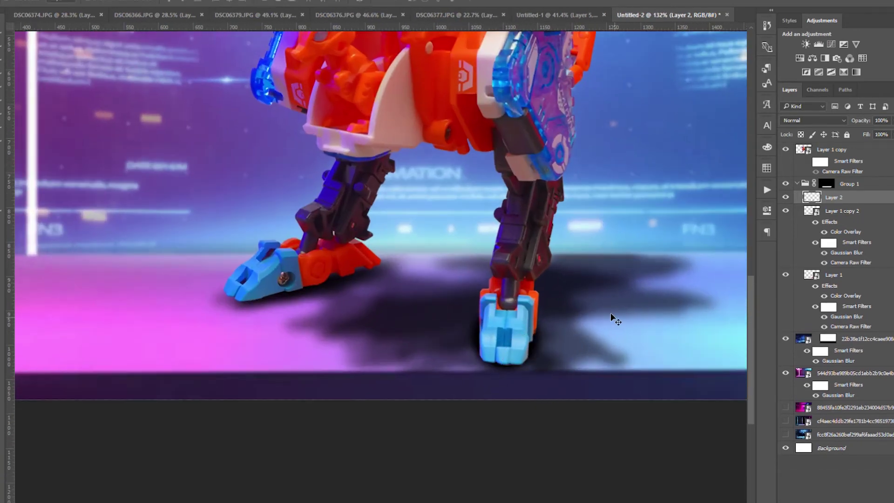
Add another layer, dab a soft black shadow around the right foot, narrow it to fit and reduce its opacity
{"action": "scroll", "coordinate": [611, 312], "scroll_direction": "up", "scroll_amount": 2}
{"action": "key", "text": "ctrl+shift+alt+n"}
{"action": "left_click_drag", "start_coordinate": [445, 349], "coordinate": [500, 390]}
{"action": "key", "text": "ctrl+t"}
{"action": "left_click_drag", "start_coordinate": [525, 349], "coordinate": [508, 347]}
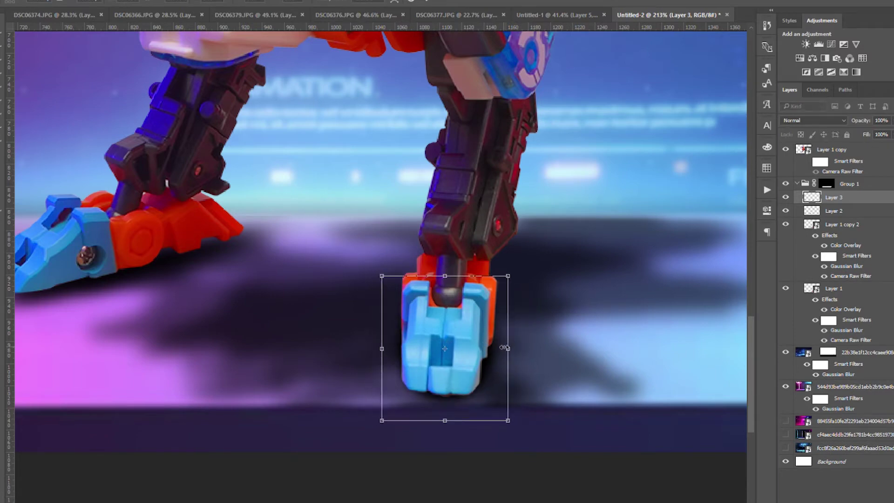
{"action": "key", "text": "Return"}
{"action": "key", "text": "4"}
{"action": "scroll", "coordinate": [551, 315], "scroll_direction": "down", "scroll_amount": 2}
{"action": "scroll", "coordinate": [493, 300], "scroll_direction": "up", "scroll_amount": 2}
Duplicate the right foot's contact shadow, squash the copy towards the floor and set its opacity to 30%
{"action": "key", "text": "ctrl+j"}
{"action": "key", "text": "ctrl+t"}
{"action": "left_click_drag", "start_coordinate": [474, 268], "coordinate": [474, 306]}
{"action": "scroll", "coordinate": [579, 315], "scroll_direction": "down", "scroll_amount": 2}
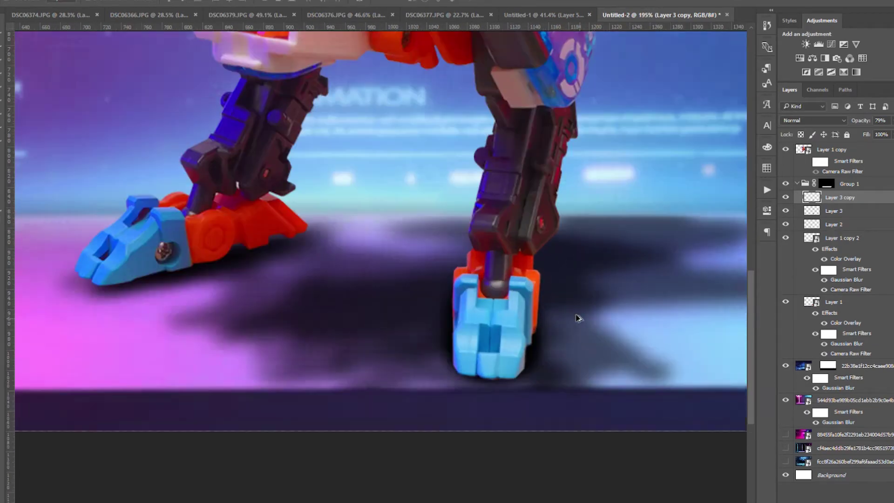
{"action": "scroll", "coordinate": [579, 316], "scroll_direction": "up", "scroll_amount": 3}
{"action": "key", "text": "Return"}
{"action": "scroll", "coordinate": [549, 320], "scroll_direction": "down", "scroll_amount": 4}
{"action": "scroll", "coordinate": [611, 321], "scroll_direction": "up", "scroll_amount": 2}
{"action": "key", "text": "3"}
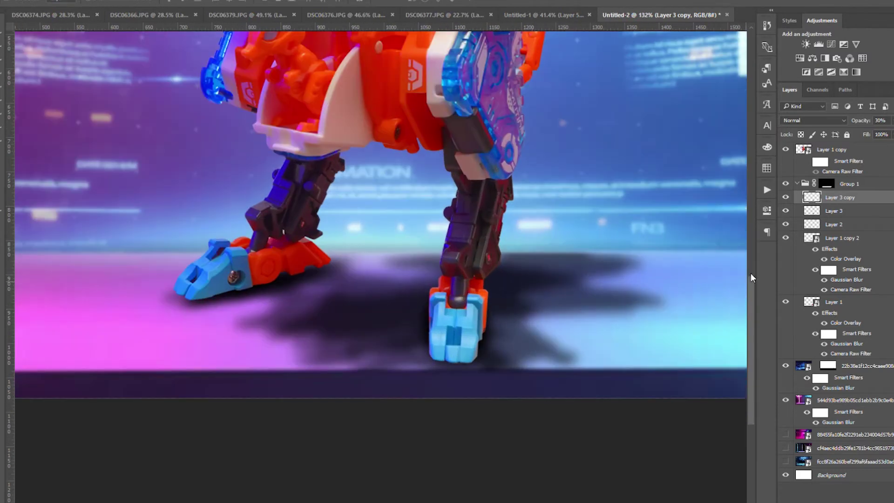
Merge the two right-foot contact shadow layers and nudge the merged shadow into place behind the foot
{"action": "left_click", "coordinate": [852, 211], "text": "shift"}
{"action": "key", "text": "ctrl+e"}
{"action": "scroll", "coordinate": [476, 312], "scroll_direction": "up", "scroll_amount": 2}
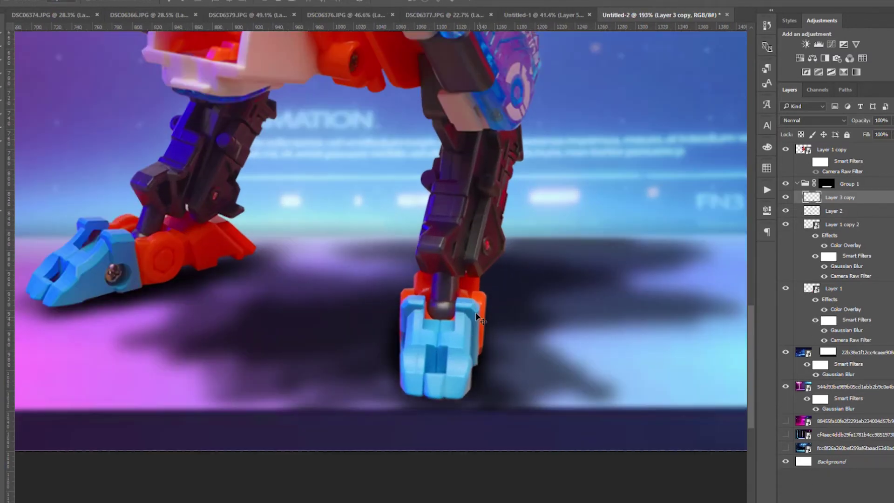
{"action": "mouse_move", "coordinate": [447, 317]}
{"action": "left_mouse_down"}
{"action": "mouse_move", "coordinate": [458, 313]}
{"action": "mouse_move", "coordinate": [432, 311]}
{"action": "mouse_move", "coordinate": [443, 311]}
{"action": "left_mouse_up"}
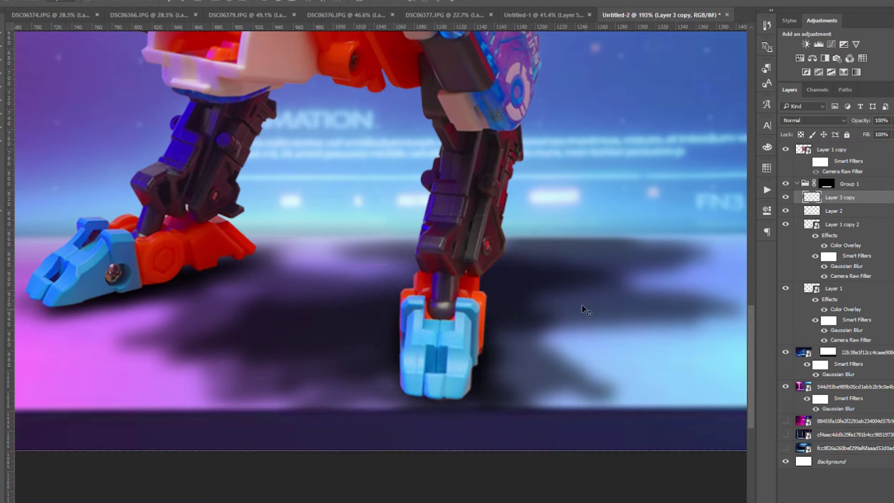
{"action": "scroll", "coordinate": [476, 312], "scroll_direction": "down", "scroll_amount": 4}
{"action": "scroll", "coordinate": [581, 275], "scroll_direction": "up", "scroll_amount": 2}
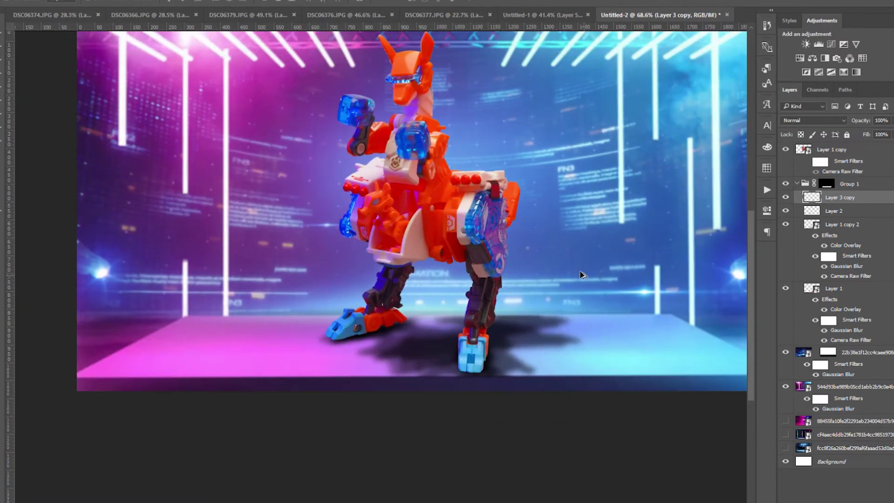
Toggle the visibility of the two floor shadow layers to compare how much each darkens the platform
{"action": "scroll", "coordinate": [580, 276], "scroll_direction": "up", "scroll_amount": 1}
{"action": "left_click", "coordinate": [827, 183]}
{"action": "left_click", "coordinate": [786, 289]}
{"action": "left_click", "coordinate": [786, 289]}
{"action": "left_click", "coordinate": [786, 224]}
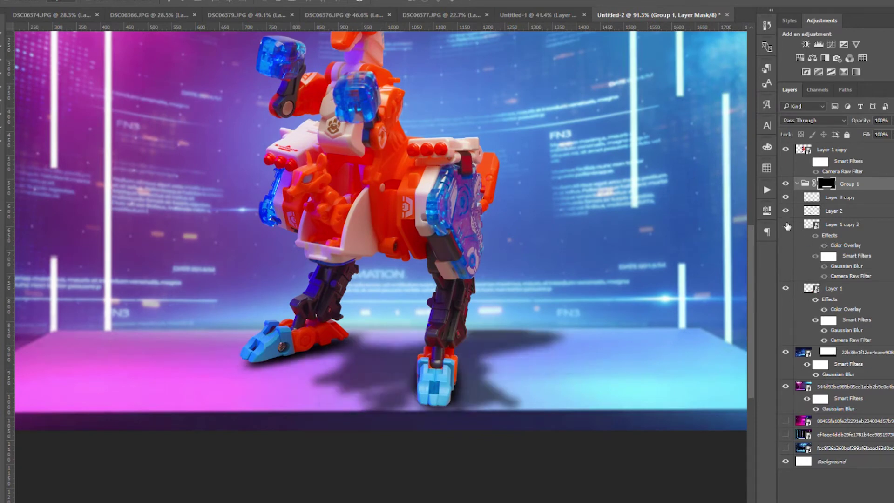
{"action": "left_click", "coordinate": [786, 223]}
{"action": "left_click", "coordinate": [838, 224]}
{"action": "left_click", "coordinate": [785, 224]}
{"action": "left_click", "coordinate": [785, 224]}
{"action": "scroll", "coordinate": [473, 310], "scroll_direction": "down", "scroll_amount": 2}
{"action": "scroll", "coordinate": [473, 310], "scroll_direction": "down", "scroll_amount": 1}
{"action": "scroll", "coordinate": [487, 289], "scroll_direction": "up", "scroll_amount": 3}
Merge the two floor shadow layers into one and set its opacity to 66%
{"action": "key", "text": "ctrl+e"}
{"action": "key", "text": "6"}
{"action": "key", "text": "6"}
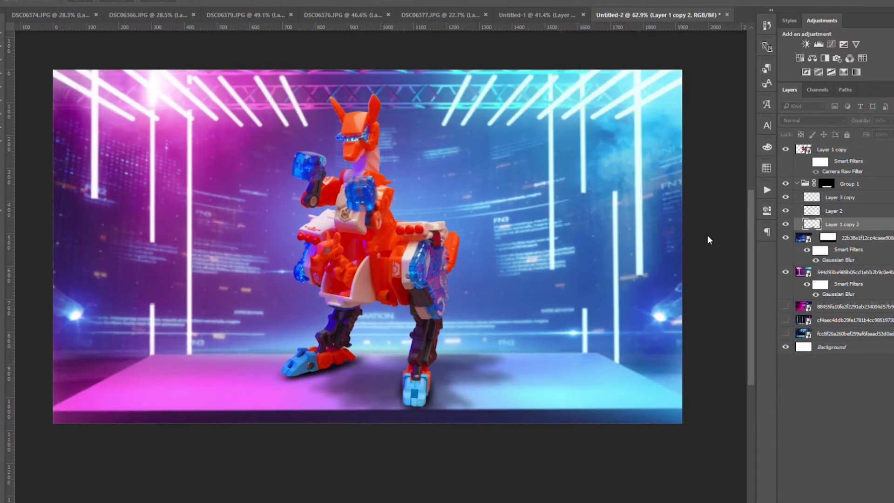
{"action": "scroll", "coordinate": [470, 322], "scroll_direction": "up", "scroll_amount": 3}
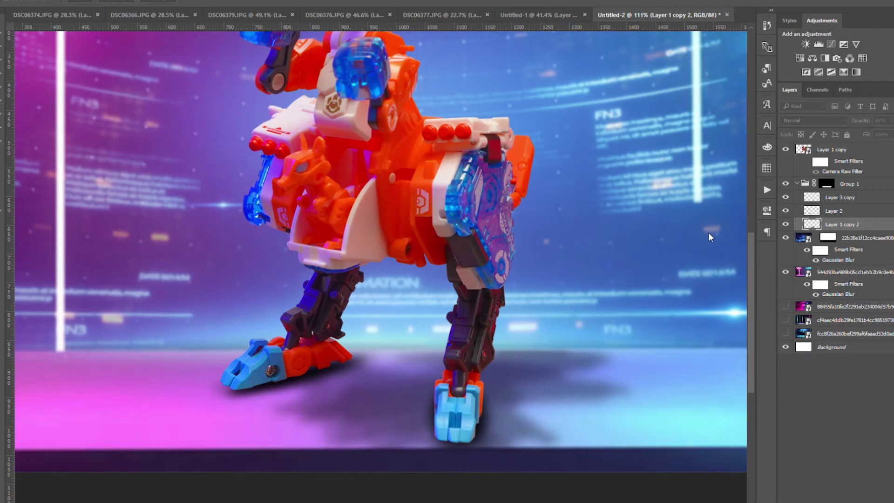
{"action": "scroll", "coordinate": [479, 266], "scroll_direction": "down", "scroll_amount": 5}
{"action": "scroll", "coordinate": [176, 51], "scroll_direction": "up", "scroll_amount": 5}
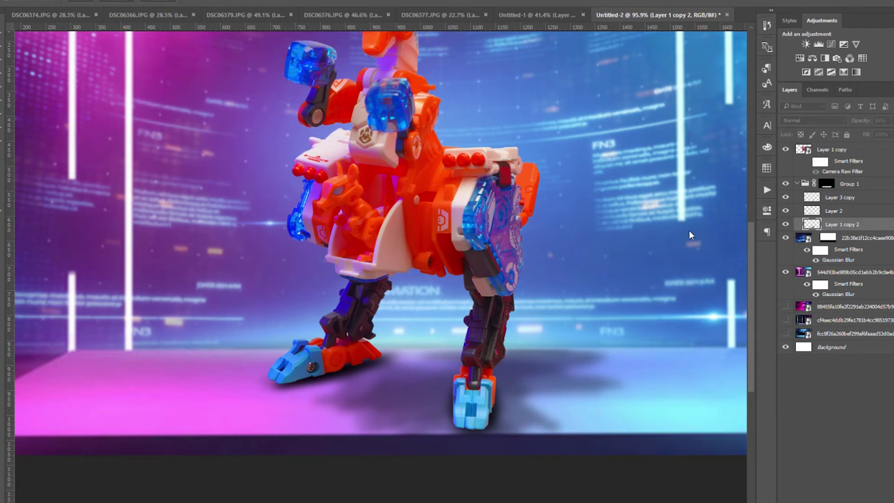
{"action": "scroll", "coordinate": [467, 289], "scroll_direction": "down", "scroll_amount": 5}
{"action": "scroll", "coordinate": [529, 235], "scroll_direction": "up", "scroll_amount": 3}
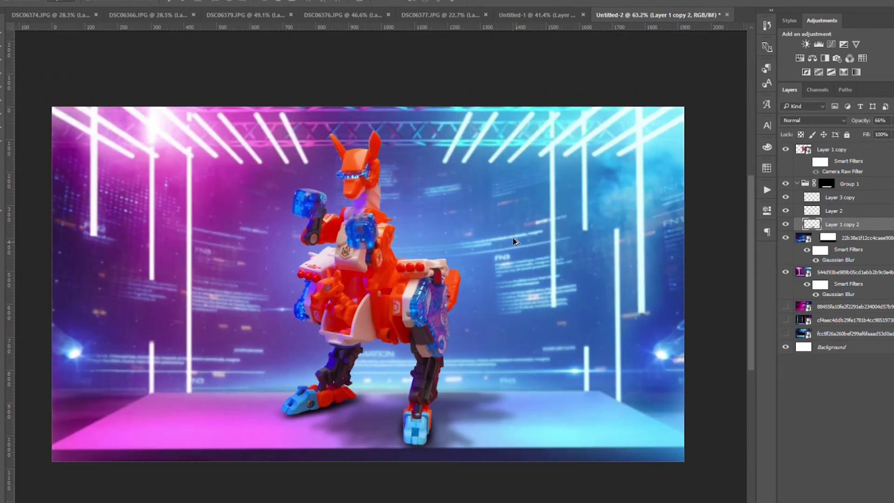
Turn the robot layer's Camera Raw smart filter back on and compare the robot with and without it
{"action": "left_click", "coordinate": [850, 151]}
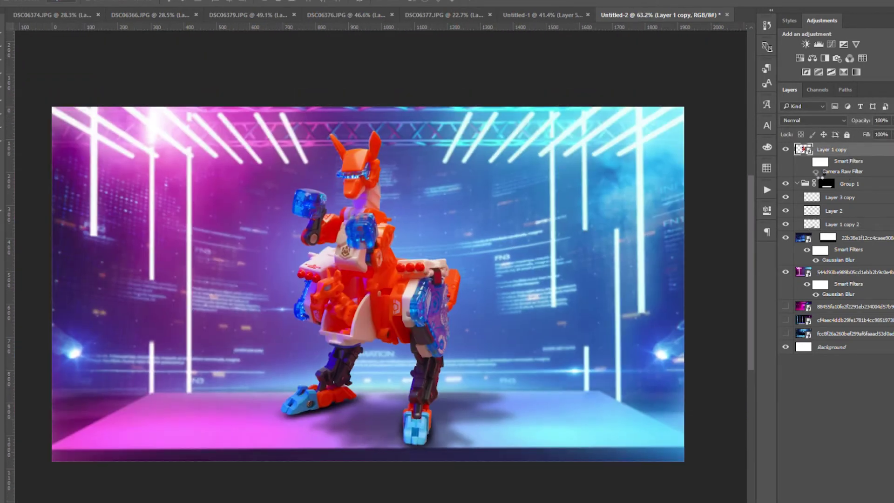
{"action": "left_click", "coordinate": [816, 171]}
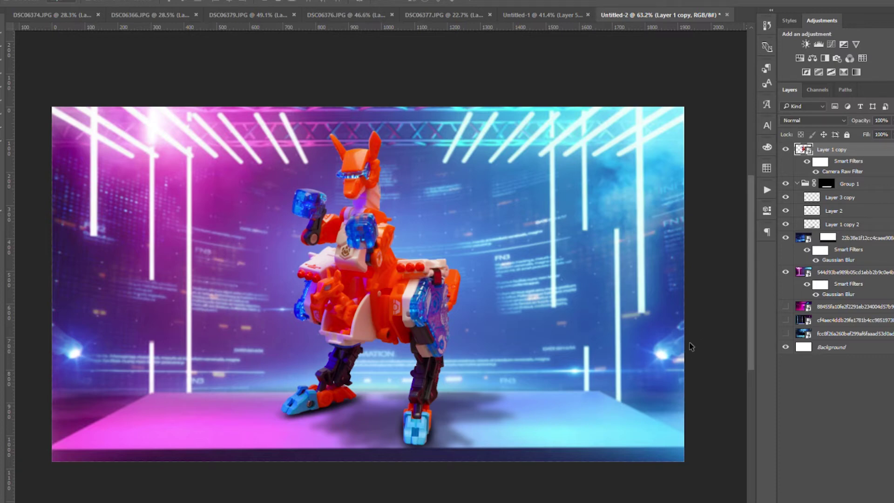
{"action": "left_click", "coordinate": [806, 161]}
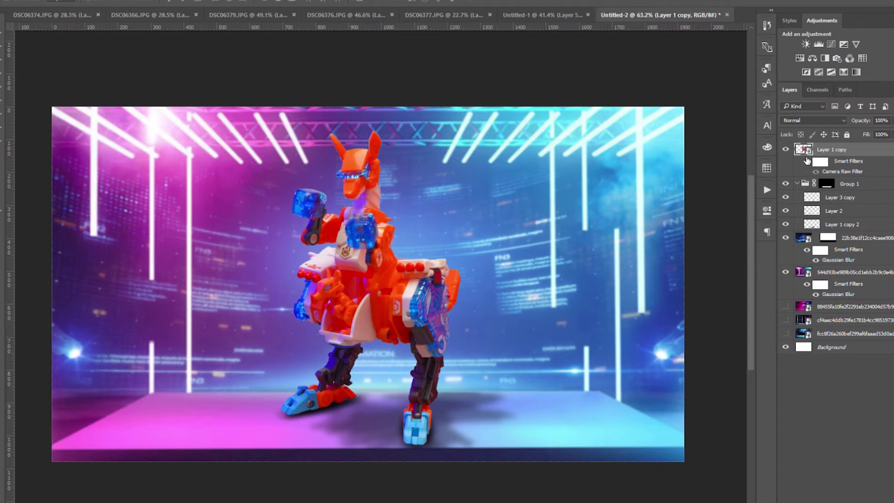
{"action": "left_click", "coordinate": [807, 161]}
{"action": "scroll", "coordinate": [468, 264], "scroll_direction": "down", "scroll_amount": 5}
{"action": "scroll", "coordinate": [468, 265], "scroll_direction": "up", "scroll_amount": 4}
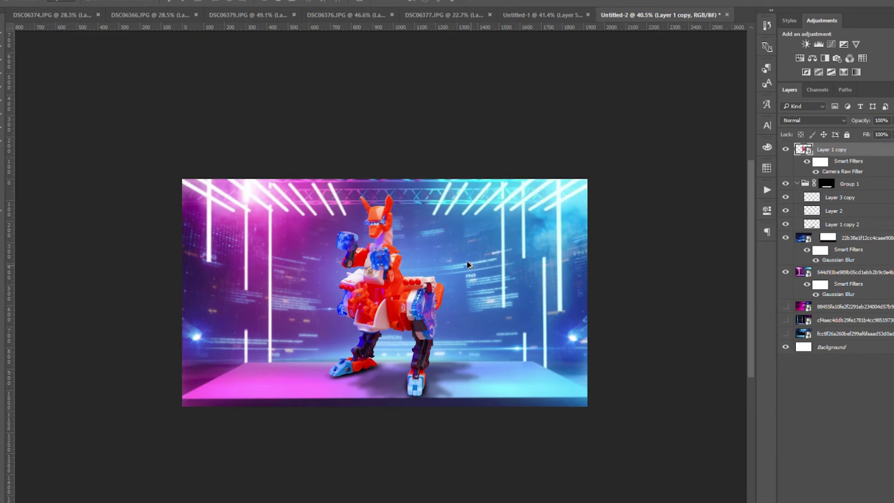
Scale down the pink-and-blue neon stage background so more of its light columns fit in the frame
{"action": "left_click", "coordinate": [469, 262]}
{"action": "key", "text": "ctrl+t"}
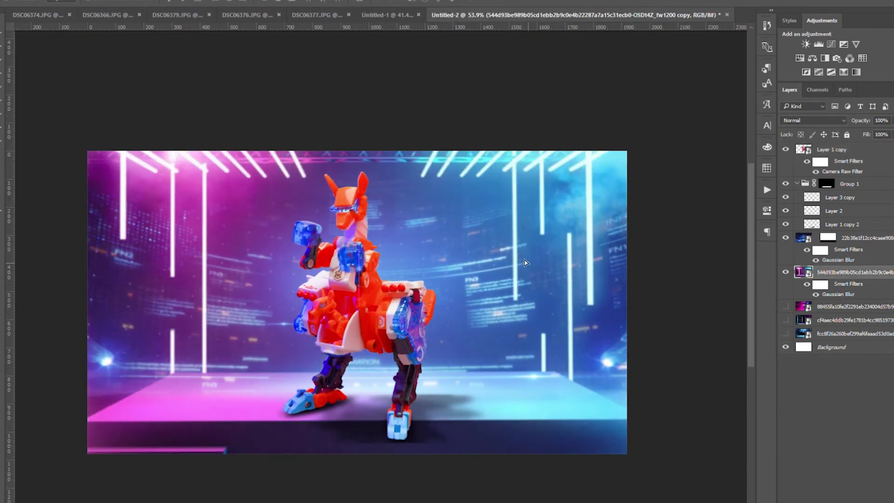
{"action": "scroll", "coordinate": [536, 268], "scroll_direction": "down", "scroll_amount": 3}
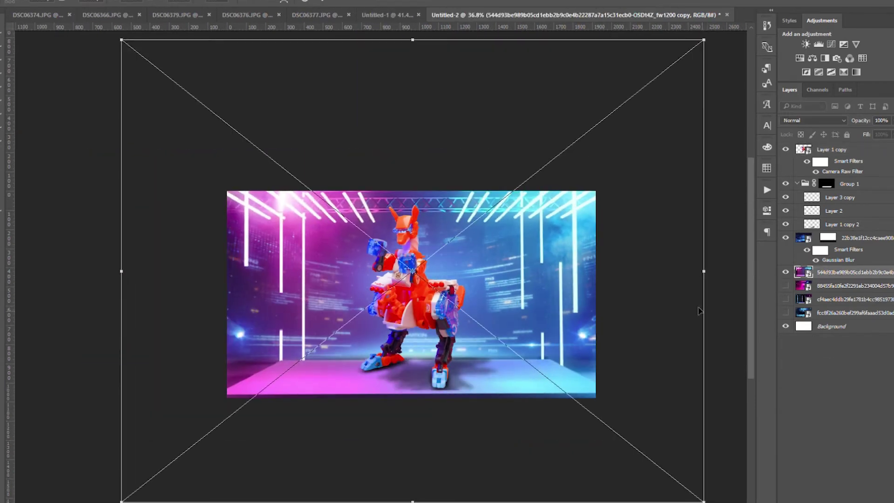
{"action": "left_click_drag", "start_coordinate": [696, 270], "coordinate": [681, 270]}
{"action": "key", "text": "Return"}
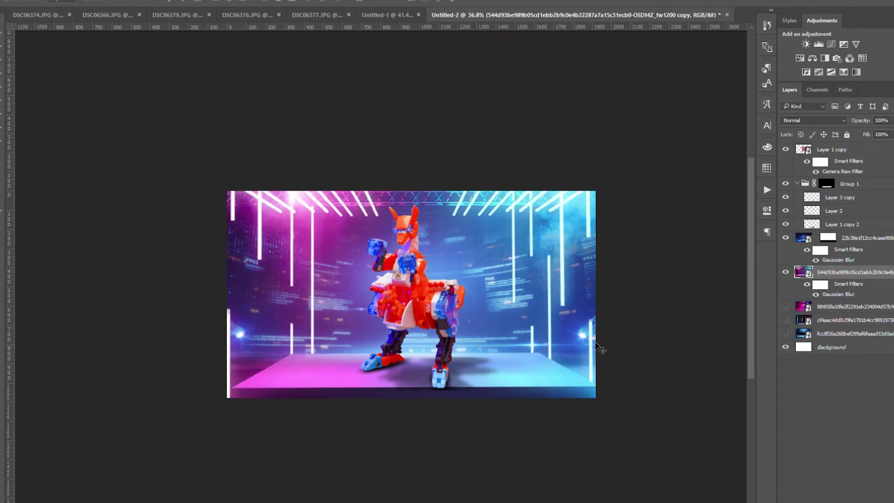
{"action": "scroll", "coordinate": [482, 376], "scroll_direction": "up", "scroll_amount": 4}
Move the robot and its shadow group together slightly up on the platform, and select the group's mask
{"action": "left_click", "coordinate": [797, 184]}
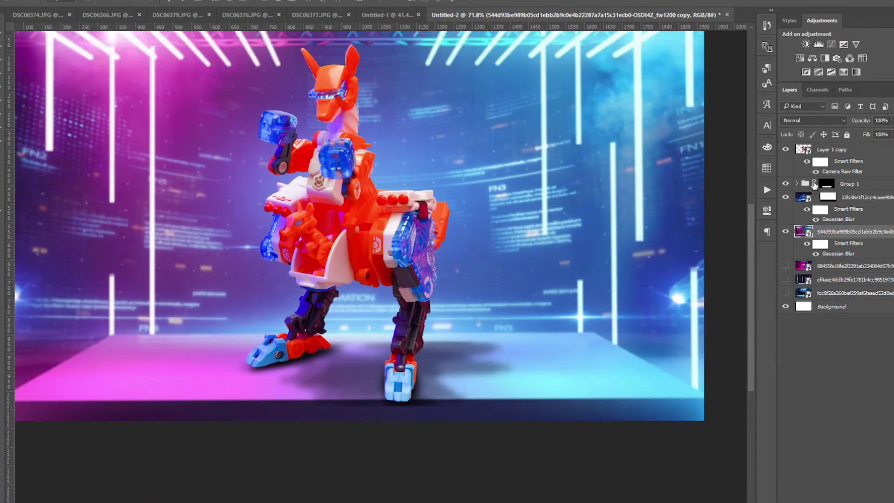
{"action": "left_click", "coordinate": [798, 184]}
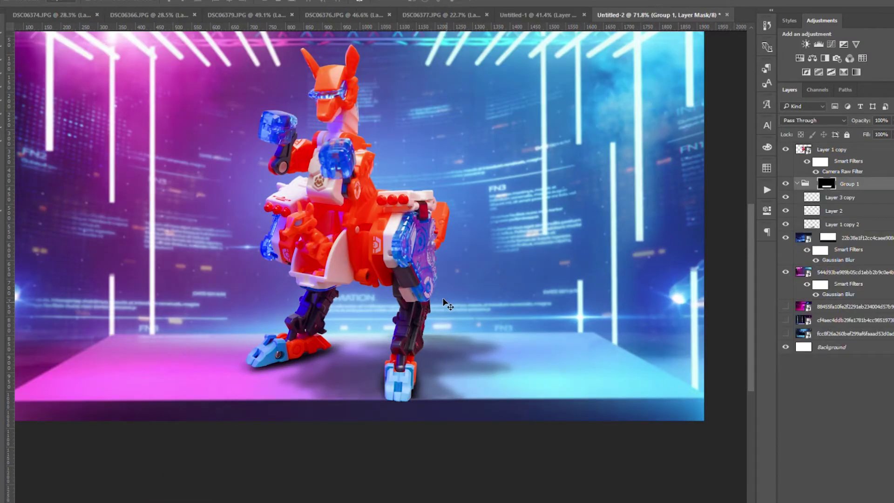
{"action": "left_click", "coordinate": [853, 150]}
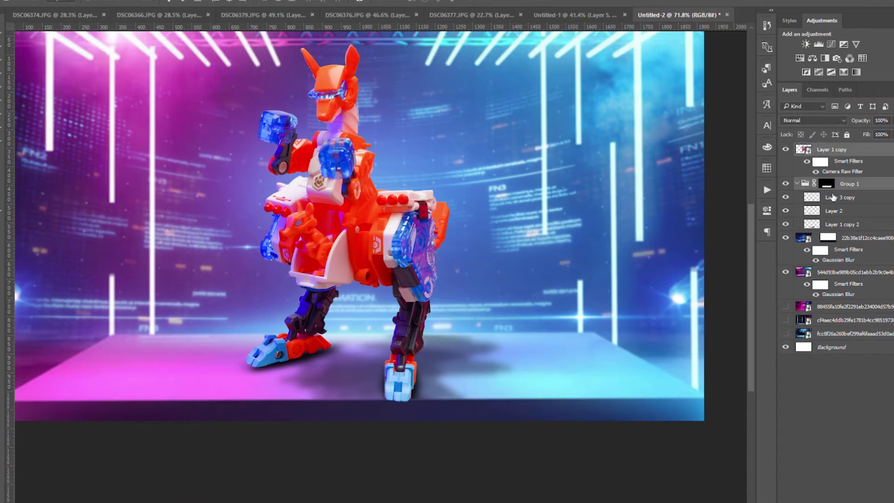
{"action": "left_click", "coordinate": [846, 184]}
{"action": "left_click", "coordinate": [827, 185]}
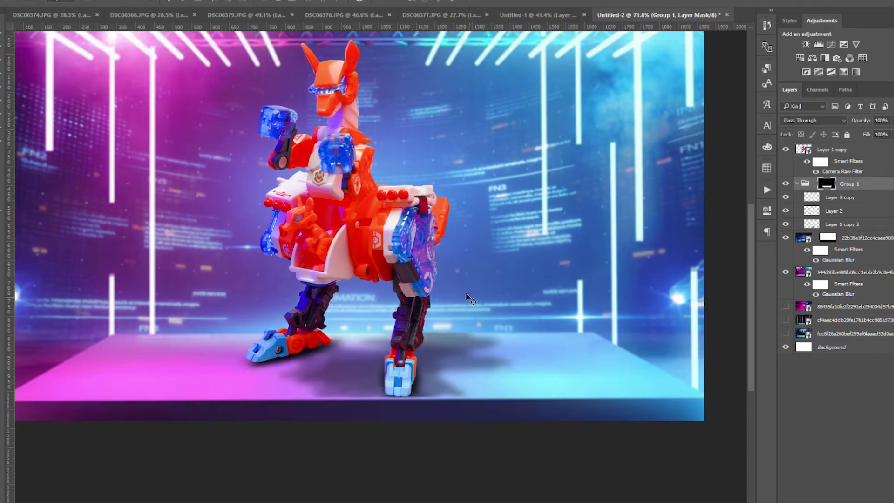
Transform the shadow group's mask to fit the platform's front edge and relink the mask to the group
{"action": "key", "text": "ctrl+t"}
{"action": "scroll", "coordinate": [411, 347], "scroll_direction": "up", "scroll_amount": 3}
{"action": "left_click_drag", "start_coordinate": [330, 309], "coordinate": [330, 309]}
{"action": "key", "text": "Return"}
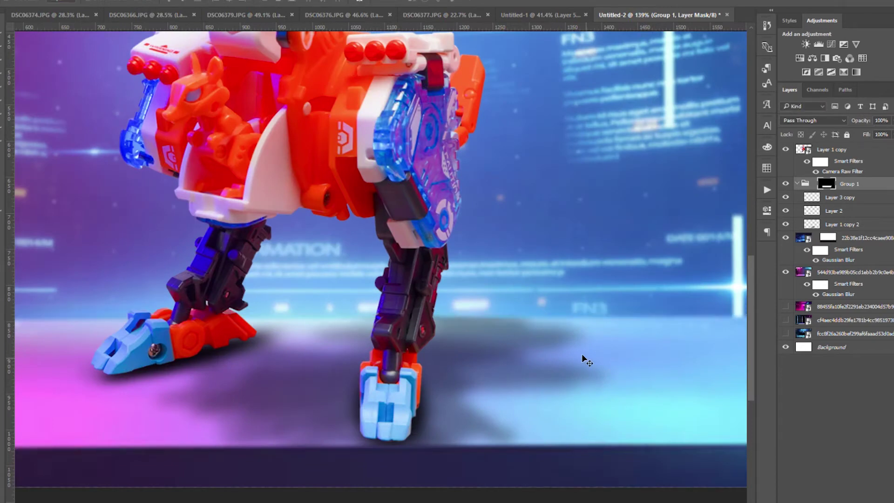
{"action": "scroll", "coordinate": [494, 270], "scroll_direction": "down", "scroll_amount": 5}
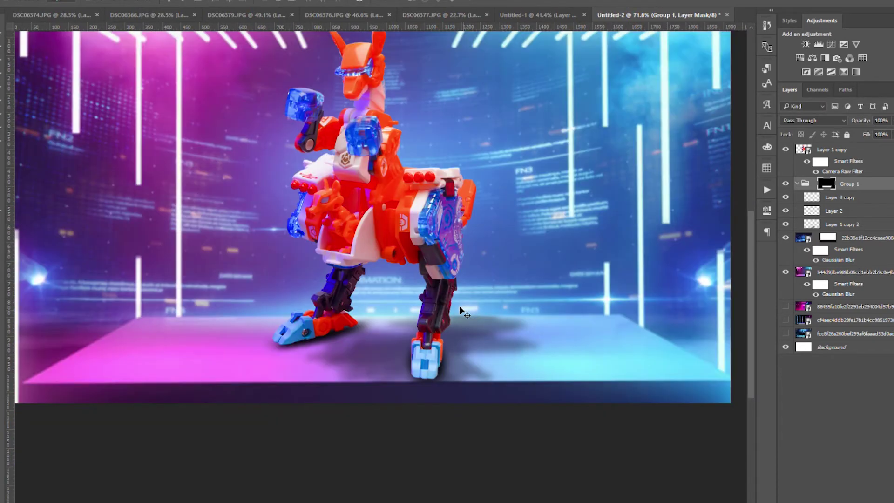
{"action": "scroll", "coordinate": [452, 302], "scroll_direction": "up", "scroll_amount": 3}
{"action": "scroll", "coordinate": [447, 293], "scroll_direction": "down", "scroll_amount": 3}
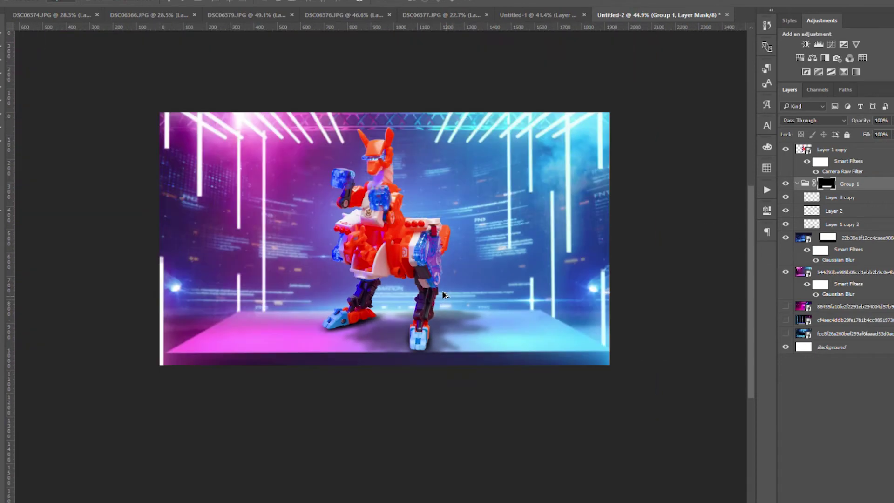
Examine the whole composite and the robot up close to judge its placement on the stage
{"action": "scroll", "coordinate": [436, 279], "scroll_direction": "up", "scroll_amount": 1}
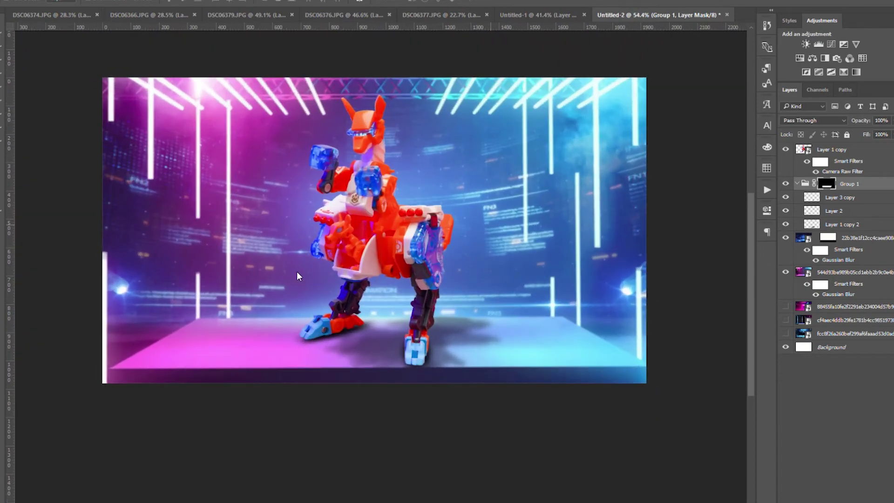
{"action": "scroll", "coordinate": [297, 272], "scroll_direction": "down", "scroll_amount": 3}
{"action": "scroll", "coordinate": [407, 282], "scroll_direction": "up", "scroll_amount": 4}
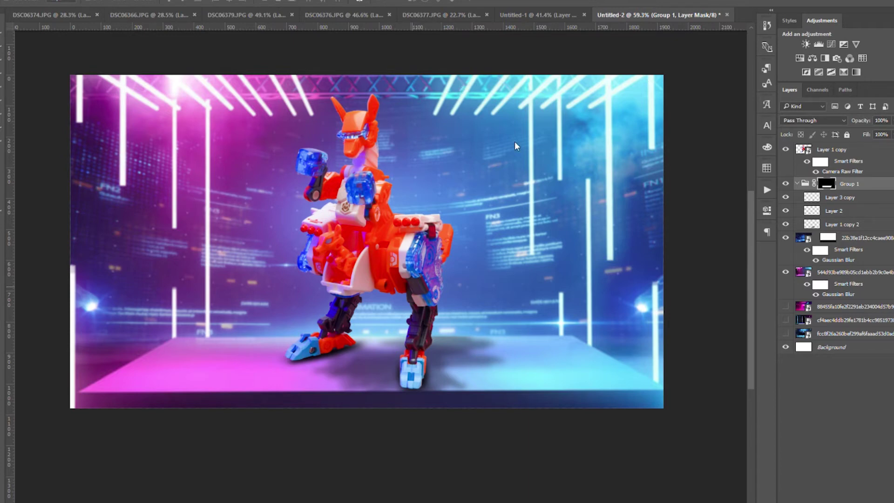
{"action": "scroll", "coordinate": [414, 321], "scroll_direction": "down", "scroll_amount": 1}
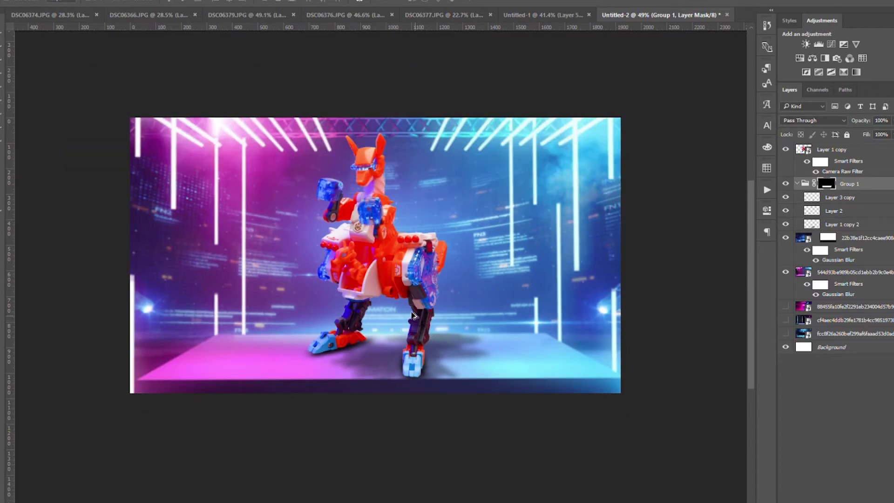
{"action": "scroll", "coordinate": [394, 205], "scroll_direction": "up", "scroll_amount": 2}
{"action": "scroll", "coordinate": [397, 237], "scroll_direction": "up", "scroll_amount": 1}
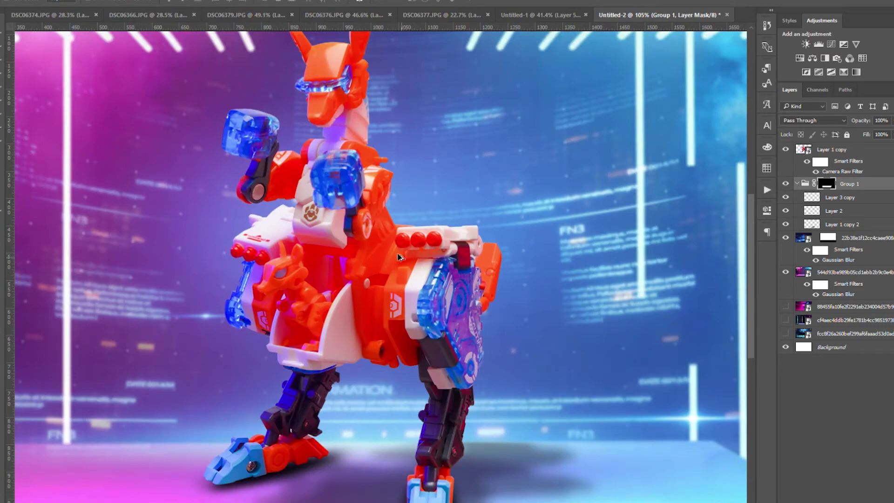
{"action": "scroll", "coordinate": [398, 255], "scroll_direction": "up", "scroll_amount": 5}
{"action": "scroll", "coordinate": [517, 296], "scroll_direction": "down", "scroll_amount": 8}
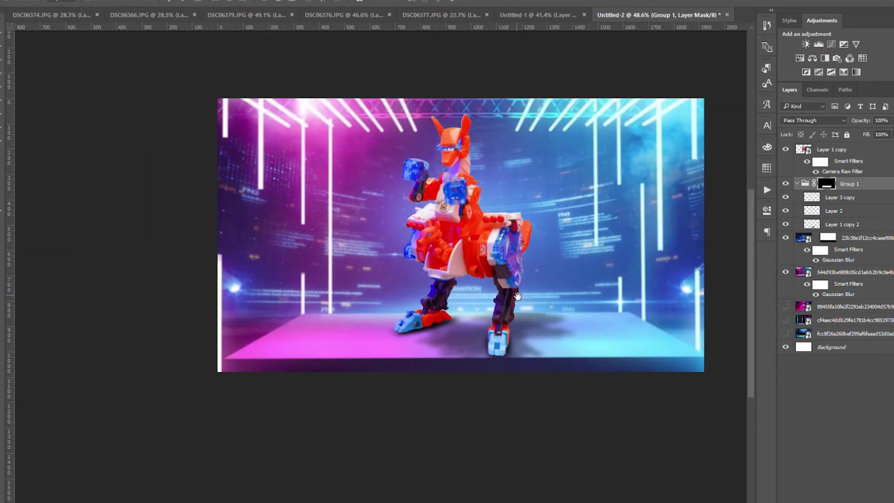
{"action": "left_click_drag", "start_coordinate": [518, 296], "coordinate": [453, 265]}
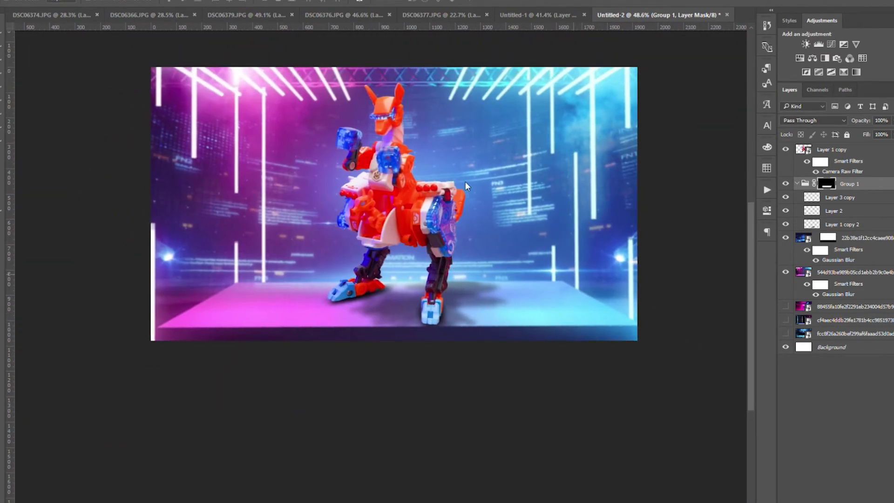
{"action": "left_click_drag", "start_coordinate": [537, 159], "coordinate": [733, 228]}
{"action": "key", "text": "ctrl+z"}
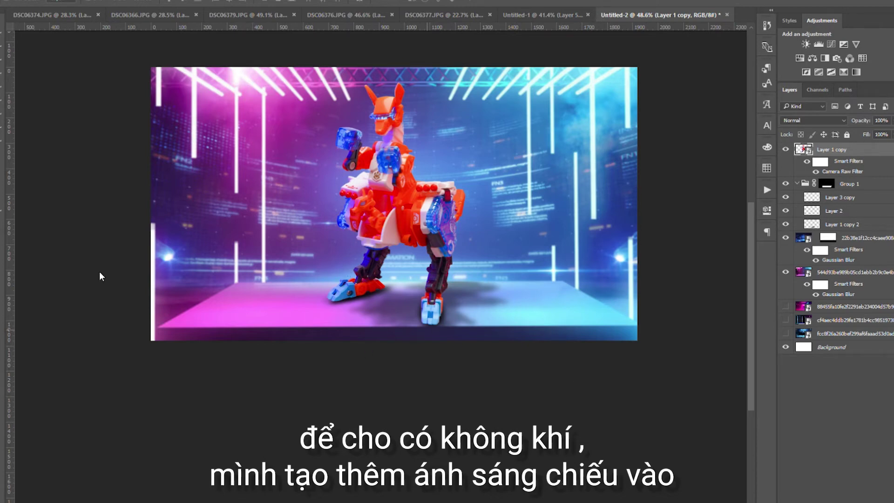
Try a placed pink-and-blue light image in Screen mode above the robot, over the lower right of the stage
{"action": "scroll", "coordinate": [318, 357], "scroll_direction": "down", "scroll_amount": 1}
{"action": "scroll", "coordinate": [448, 335], "scroll_direction": "up", "scroll_amount": 1}
{"action": "scroll", "coordinate": [453, 287], "scroll_direction": "down", "scroll_amount": 2}
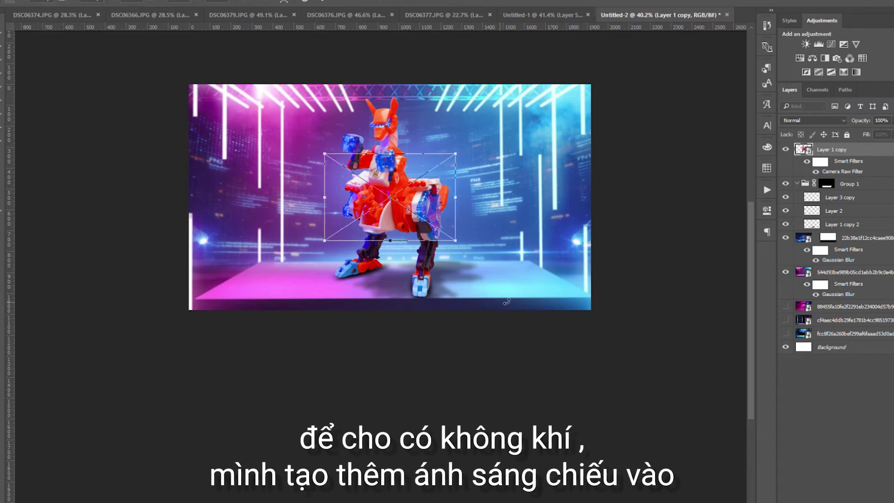
{"action": "key", "text": "shift+alt+s"}
{"action": "left_click_drag", "start_coordinate": [391, 208], "coordinate": [407, 315]}
{"action": "left_click_drag", "start_coordinate": [473, 359], "coordinate": [613, 310]}
{"action": "key", "text": "Return"}
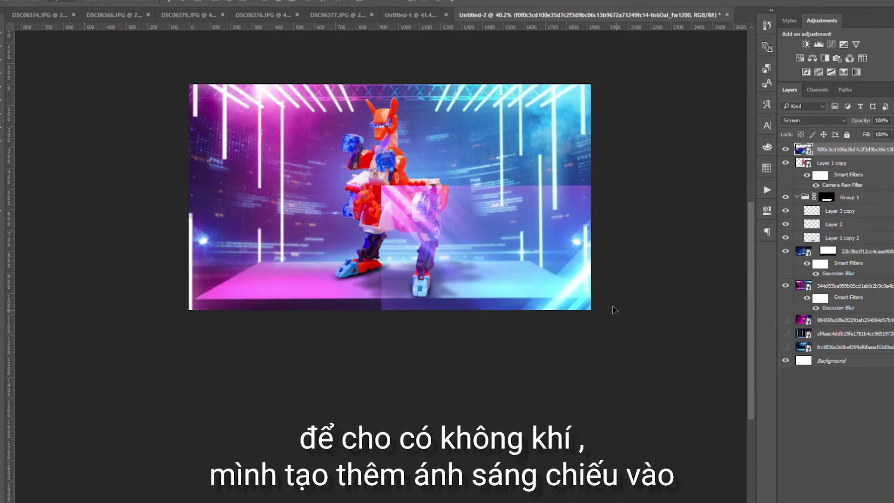
Undo placing the pink-and-blue light image
{"action": "key", "text": "ctrl+alt+z"}
{"action": "key", "text": "ctrl+alt+z"}
{"action": "key", "text": "ctrl+alt+z"}
{"action": "key", "text": "ctrl+alt+z"}
{"action": "key", "text": "ctrl+alt+z"}
{"action": "scroll", "coordinate": [390, 198], "scroll_direction": "up", "scroll_amount": 5}
{"action": "scroll", "coordinate": [400, 205], "scroll_direction": "up", "scroll_amount": 2}
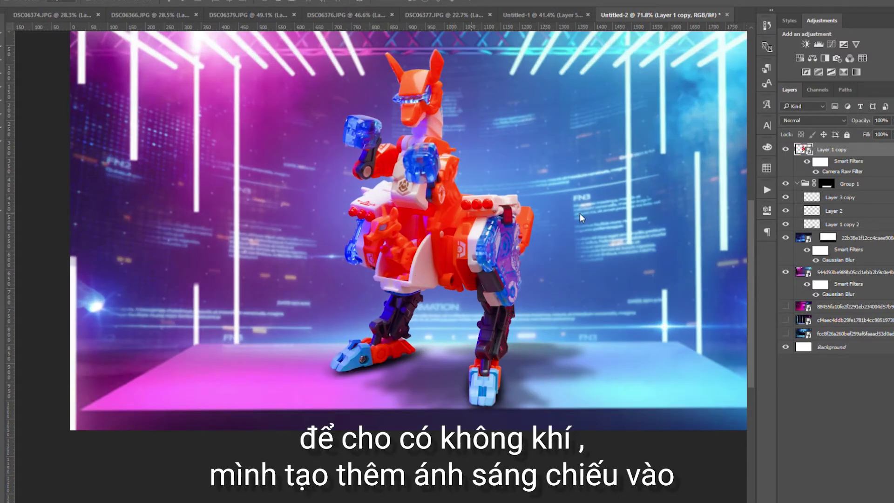
Try a white light beam image in Screen mode over the right side of the stage and delete it
{"action": "key", "text": "ctrl+shift+z"}
{"action": "key", "text": "alt+shift+s"}
{"action": "scroll", "coordinate": [698, 247], "scroll_direction": "down", "scroll_amount": 4}
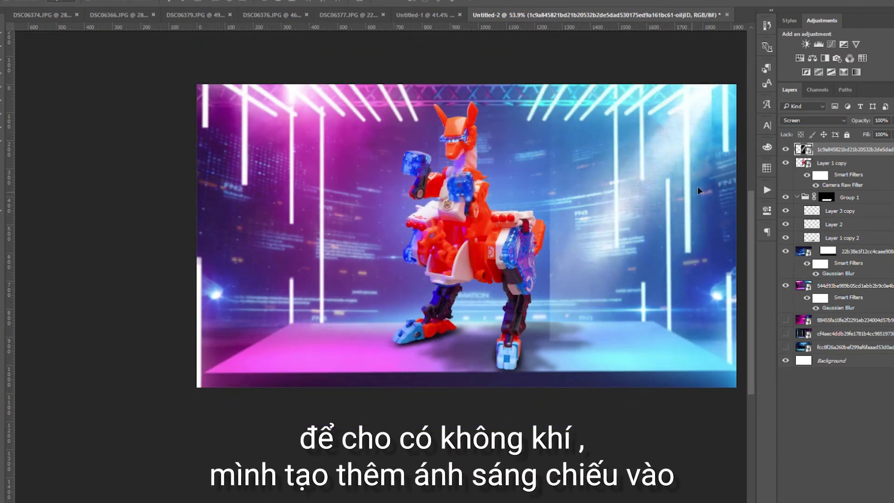
{"action": "scroll", "coordinate": [582, 302], "scroll_direction": "up", "scroll_amount": 1}
{"action": "key", "text": "Delete"}
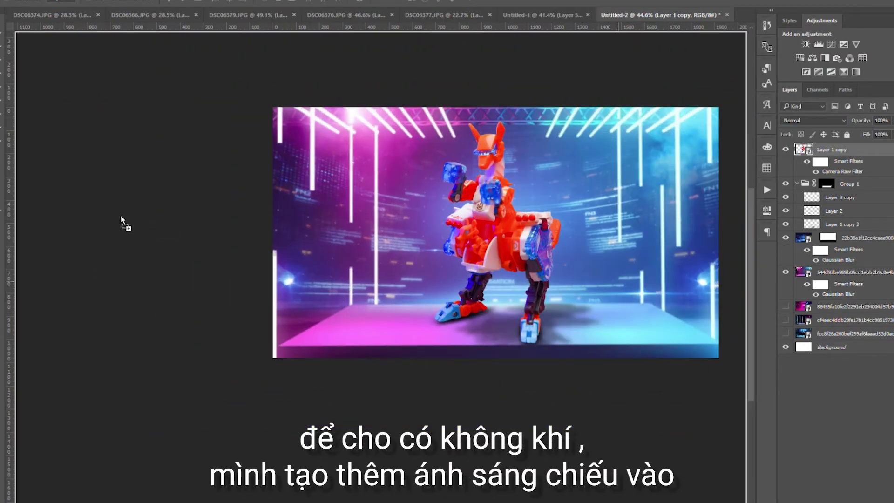
Try an enlarged twin-spotlight image in Screen mode over the robot and delete it
{"action": "key", "text": "ctrl+v"}
{"action": "key", "text": "alt+shift+s"}
{"action": "scroll", "coordinate": [505, 355], "scroll_direction": "up", "scroll_amount": 1}
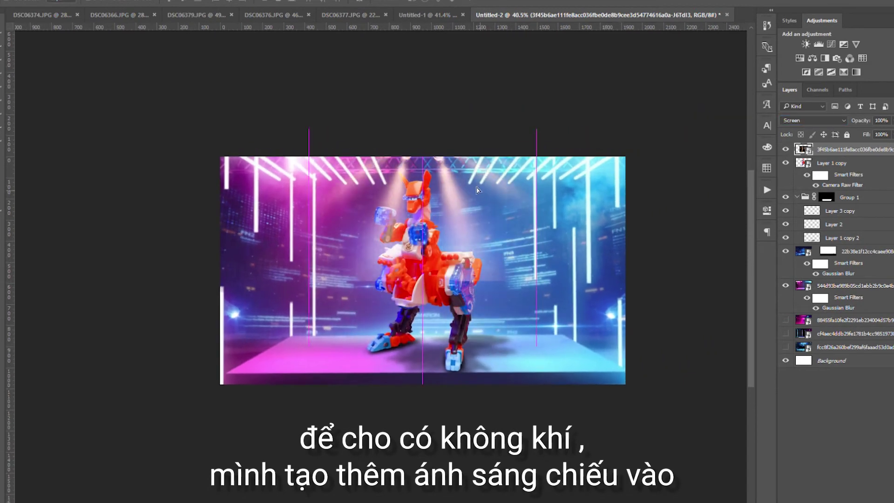
{"action": "scroll", "coordinate": [532, 351], "scroll_direction": "up", "scroll_amount": 1}
{"action": "left_click_drag", "start_coordinate": [533, 352], "coordinate": [557, 258]}
{"action": "scroll", "coordinate": [554, 279], "scroll_direction": "down", "scroll_amount": 1}
{"action": "key", "text": "Delete"}
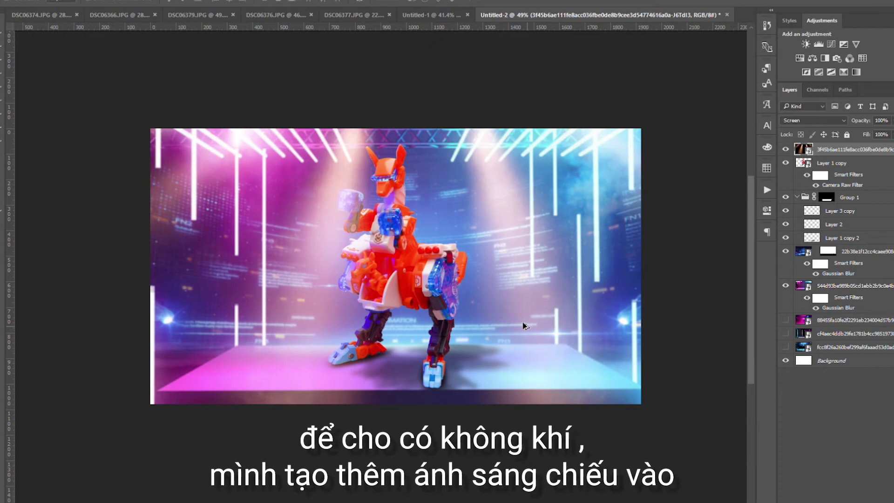
Place a diagonal light beam image above the robot in Screen mode, shining from the stage's upper right corner
{"action": "scroll", "coordinate": [523, 325], "scroll_direction": "up", "scroll_amount": 2}
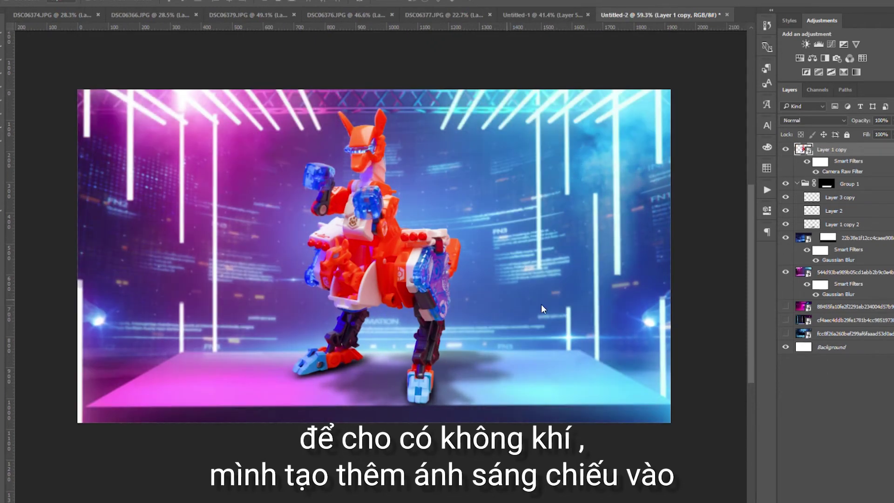
{"action": "key", "text": "shift+alt+s"}
{"action": "left_click_drag", "start_coordinate": [372, 251], "coordinate": [647, 125]}
{"action": "key", "text": "Return"}
{"action": "key", "text": "ctrl+t"}
{"action": "left_click_drag", "start_coordinate": [675, 298], "coordinate": [508, 459]}
{"action": "key", "text": "Return"}
{"action": "key", "text": "ctrl+0"}
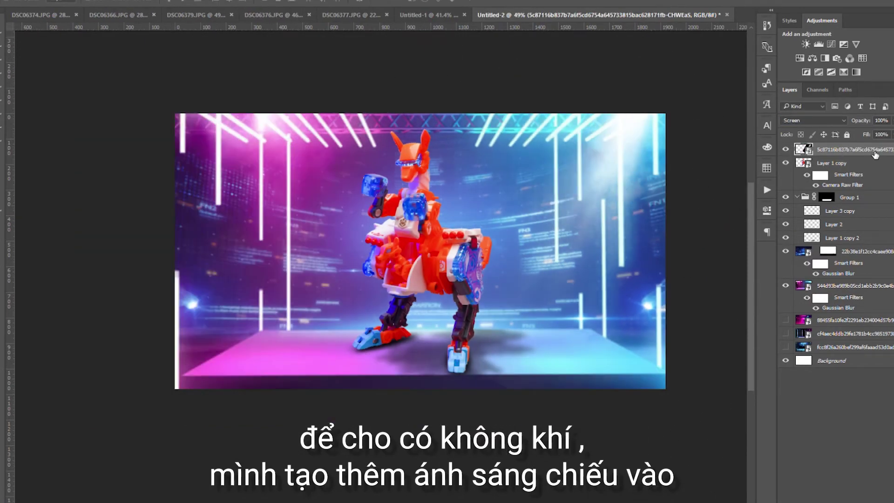
Rename the light beam layer as 1 and enlarge it over the right side of the stage
{"action": "type", "text": "1"}
{"action": "key", "text": "Return"}
{"action": "scroll", "coordinate": [635, 199], "scroll_direction": "up", "scroll_amount": 2}
{"action": "scroll", "coordinate": [539, 209], "scroll_direction": "right", "scroll_amount": 2}
{"action": "scroll", "coordinate": [566, 225], "scroll_direction": "down", "scroll_amount": 3}
{"action": "key", "text": "ctrl+t"}
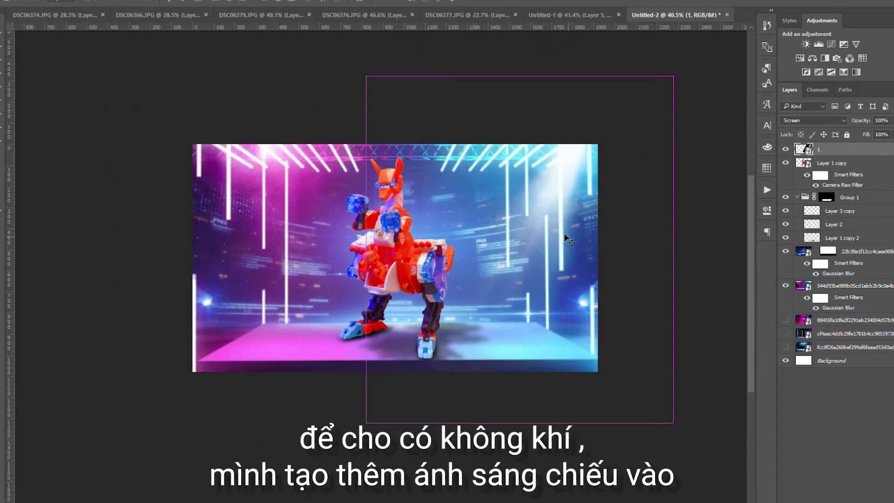
{"action": "key", "text": "Return"}
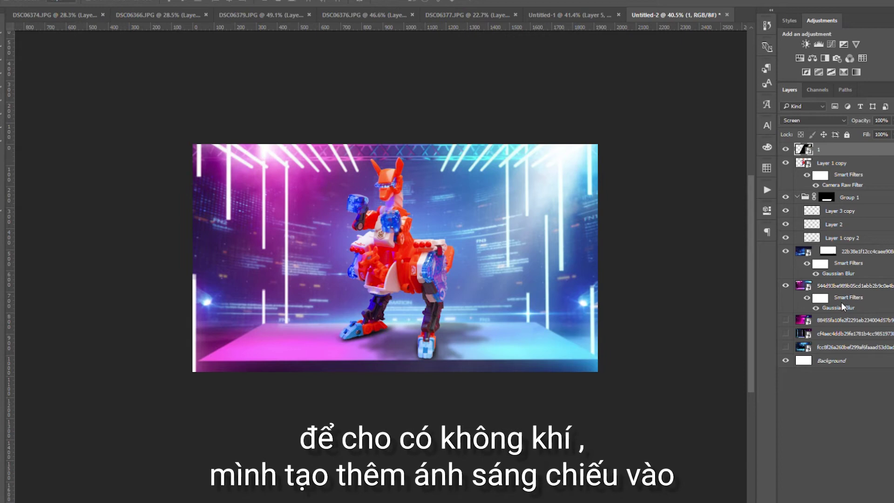
Tint the light beam with a clipped cyan color fill in Color blend mode and reselect the beam layer
{"action": "key", "text": "shift+alt+c"}
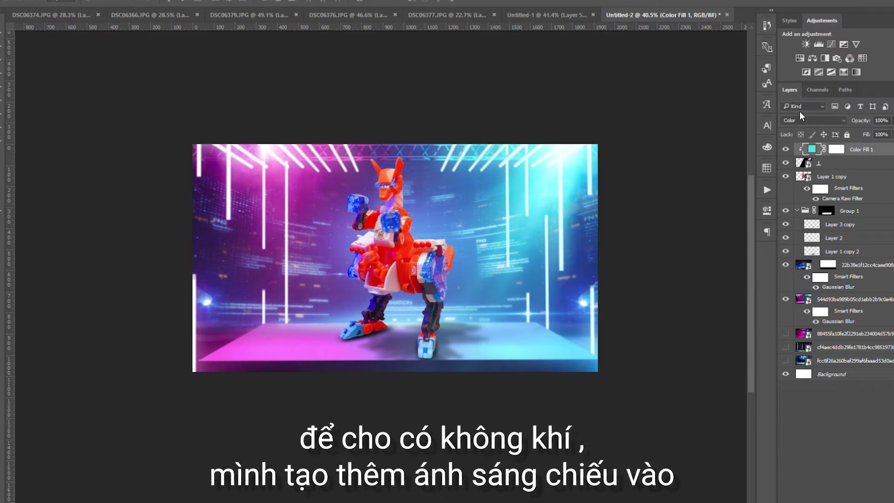
{"action": "left_click", "coordinate": [804, 162]}
{"action": "scroll", "coordinate": [562, 217], "scroll_direction": "down", "scroll_amount": 2}
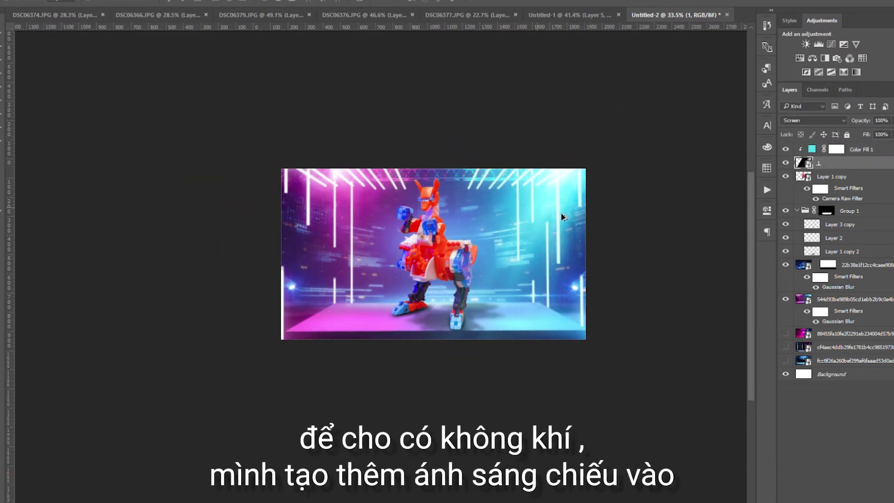
{"action": "scroll", "coordinate": [562, 217], "scroll_direction": "up", "scroll_amount": 2}
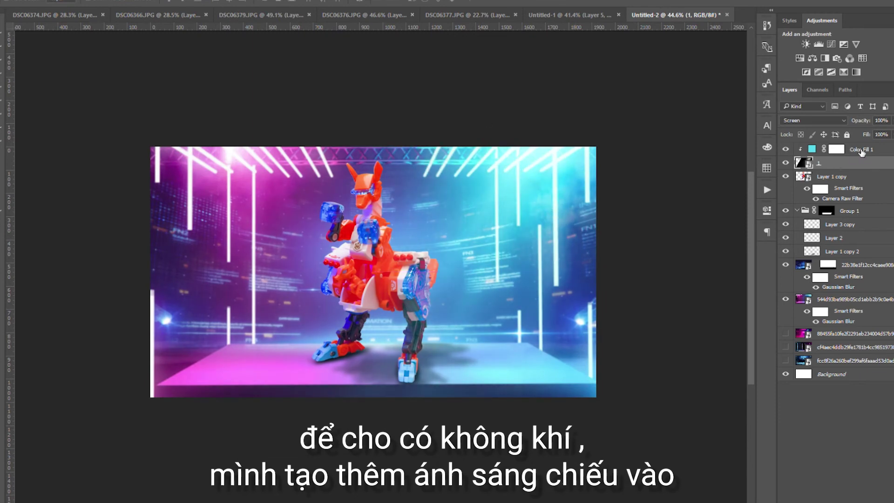
Group the light beam with its color fill and duplicate the group onto the left side of the stage
{"action": "key", "text": "ctrl+g"}
{"action": "key", "text": "ctrl+j"}
{"action": "left_click_drag", "start_coordinate": [499, 213], "coordinate": [261, 224]}
Recolor the left beam's color fill with a magenta sampled from the stage backdrop
{"action": "left_click", "coordinate": [797, 148]}
{"action": "double_click", "coordinate": [820, 161]}
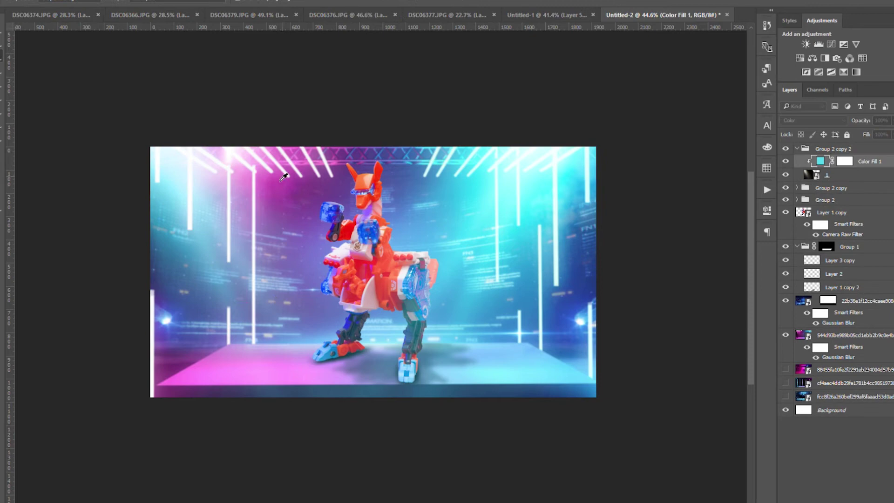
{"action": "left_click", "coordinate": [283, 177]}
{"action": "key", "text": "Return"}
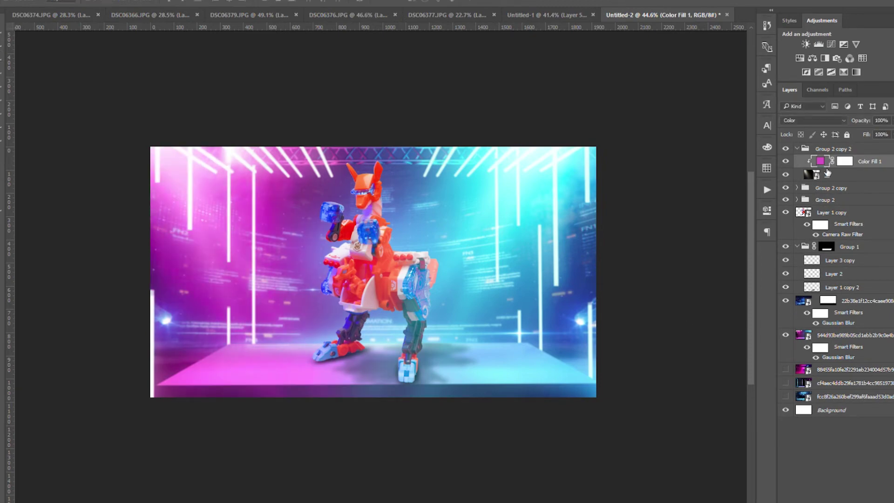
{"action": "left_click", "coordinate": [797, 148]}
{"action": "left_click", "coordinate": [833, 149]}
{"action": "scroll", "coordinate": [241, 229], "scroll_direction": "up", "scroll_amount": 2}
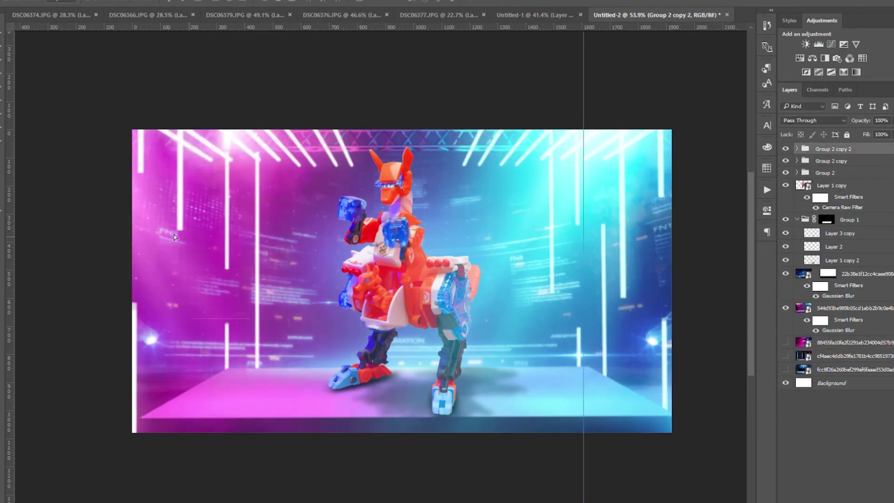
Add a new top layer and paint a straight white line across the full width of the stage
{"action": "scroll", "coordinate": [572, 276], "scroll_direction": "down", "scroll_amount": 2}
{"action": "scroll", "coordinate": [559, 288], "scroll_direction": "up", "scroll_amount": 3}
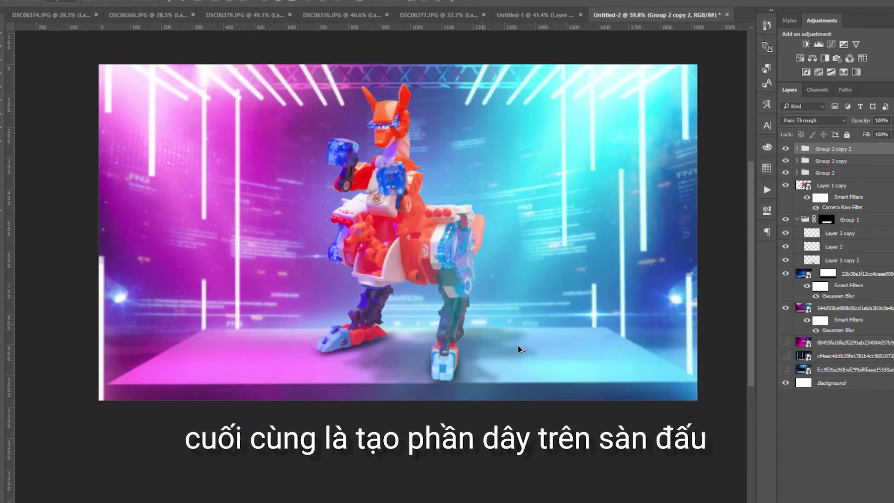
{"action": "scroll", "coordinate": [601, 300], "scroll_direction": "down", "scroll_amount": 2}
{"action": "scroll", "coordinate": [601, 300], "scroll_direction": "up", "scroll_amount": 1}
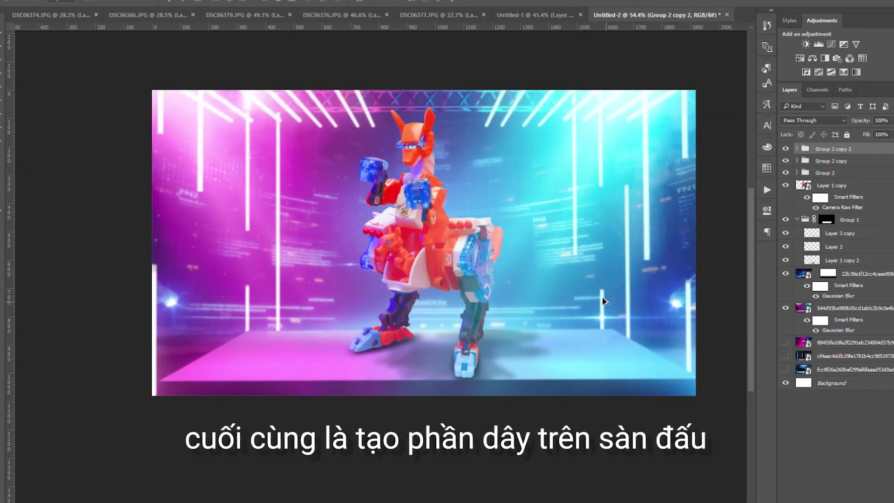
{"action": "scroll", "coordinate": [577, 285], "scroll_direction": "down", "scroll_amount": 1}
{"action": "key", "text": "ctrl+shift+alt+n"}
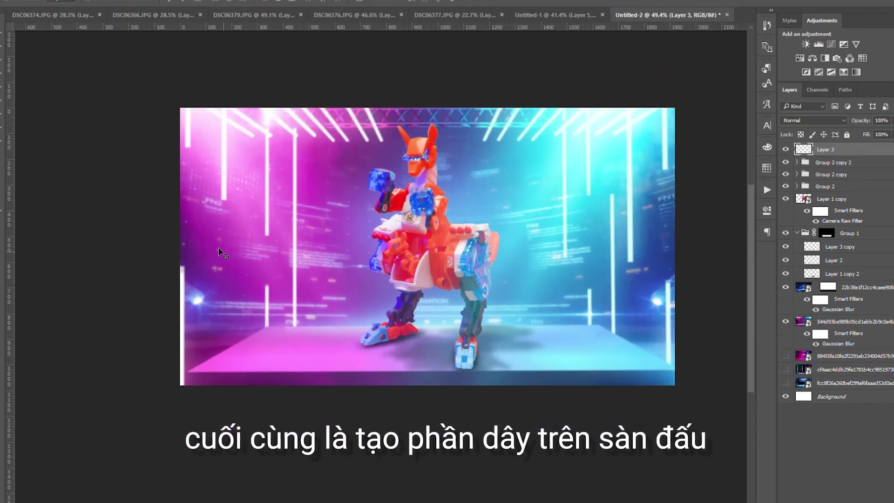
{"action": "left_click", "coordinate": [688, 326], "text": "shift"}
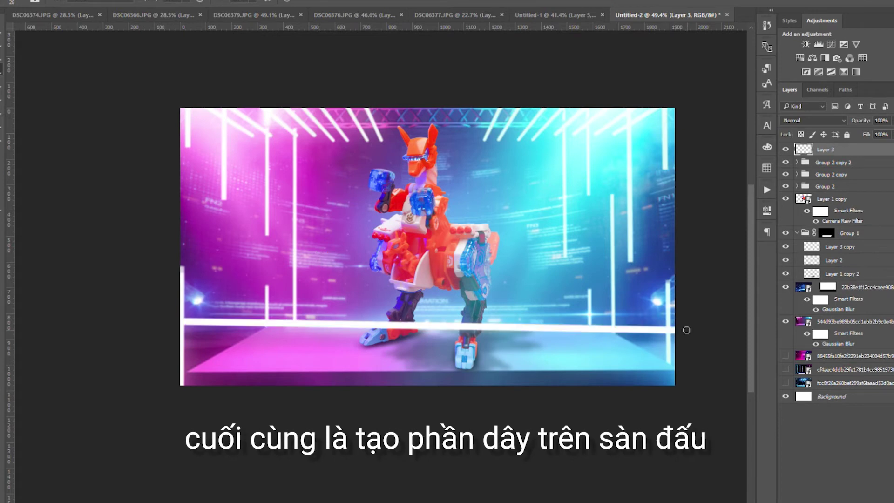
Transform the white line into a level, thick bar spanning the stage as a ring rope
{"action": "scroll", "coordinate": [459, 328], "scroll_direction": "down", "scroll_amount": 2}
{"action": "key", "text": "ctrl+t"}
{"action": "left_click_drag", "start_coordinate": [262, 323], "coordinate": [170, 323]}
{"action": "scroll", "coordinate": [608, 323], "scroll_direction": "up", "scroll_amount": 3}
{"action": "key", "text": "Return"}
{"action": "left_click_drag", "start_coordinate": [619, 311], "coordinate": [589, 310]}
{"action": "key", "text": "ctrl+t"}
{"action": "left_click_drag", "start_coordinate": [375, 302], "coordinate": [379, 292]}
{"action": "key", "text": "Return"}
Stack two parallel copies of the white bar across the front of the stage and group them
{"action": "left_click_drag", "start_coordinate": [572, 320], "coordinate": [582, 299]}
{"action": "scroll", "coordinate": [598, 324], "scroll_direction": "down", "scroll_amount": 5}
{"action": "scroll", "coordinate": [598, 323], "scroll_direction": "up", "scroll_amount": 5}
{"action": "left_click", "coordinate": [825, 162], "text": "shift"}
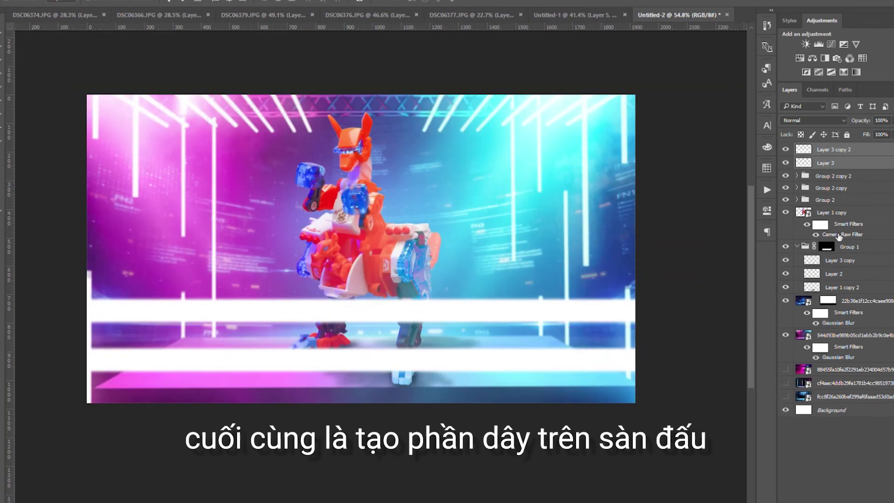
{"action": "key", "text": "ctrl+g"}
Duplicate the front rope group and distort the copy in perspective as the right-side ropes
{"action": "key", "text": "ctrl+j"}
{"action": "key", "text": "ctrl+t"}
{"action": "left_click_drag", "start_coordinate": [184, 298], "coordinate": [669, 298]}
{"action": "key", "text": "Return"}
Position the right-side ropes at the stage's right edge and copy them, mirrored, to the left side
{"action": "scroll", "coordinate": [626, 250], "scroll_direction": "down", "scroll_amount": 5}
{"action": "scroll", "coordinate": [576, 287], "scroll_direction": "up", "scroll_amount": 4}
{"action": "left_click_drag", "start_coordinate": [575, 287], "coordinate": [618, 287]}
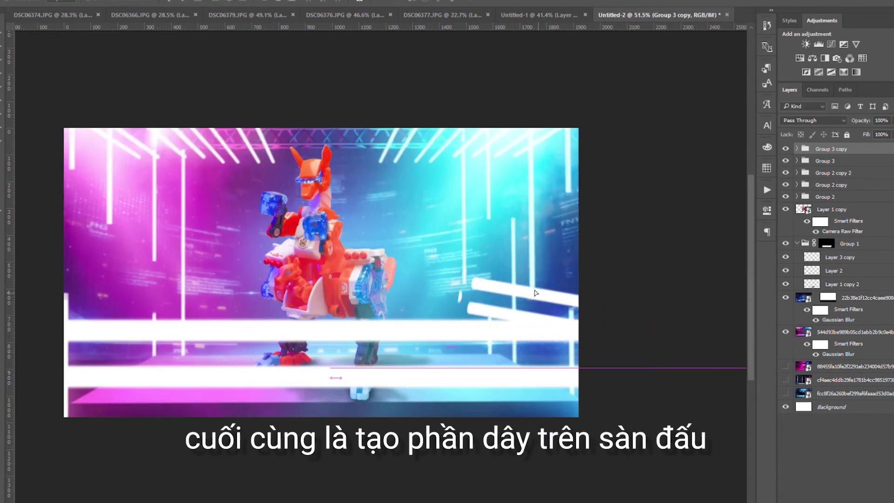
{"action": "left_click_drag", "start_coordinate": [605, 288], "coordinate": [229, 301]}
Duplicate the front rope group beneath the robot layer and scale the copy down as the rear ropes
{"action": "left_click", "coordinate": [827, 172]}
{"action": "left_click_drag", "start_coordinate": [833, 243], "coordinate": [833, 252]}
{"action": "key", "text": "ctrl+t"}
{"action": "left_click_drag", "start_coordinate": [629, 261], "coordinate": [478, 292]}
{"action": "key", "text": "Return"}
Shift the rear ropes slightly right so they line up with the ends of the side ropes
{"action": "scroll", "coordinate": [478, 291], "scroll_direction": "down", "scroll_amount": 2}
{"action": "scroll", "coordinate": [478, 292], "scroll_direction": "up", "scroll_amount": 4}
{"action": "scroll", "coordinate": [478, 292], "scroll_direction": "down", "scroll_amount": 5}
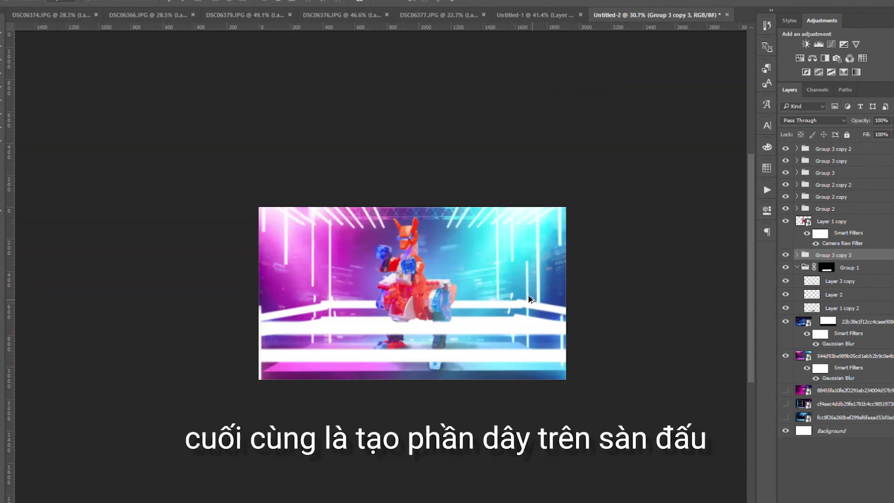
{"action": "scroll", "coordinate": [513, 321], "scroll_direction": "up", "scroll_amount": 3}
{"action": "scroll", "coordinate": [359, 333], "scroll_direction": "up", "scroll_amount": 4}
{"action": "left_click_drag", "start_coordinate": [459, 280], "coordinate": [474, 281]}
{"action": "scroll", "coordinate": [477, 283], "scroll_direction": "down", "scroll_amount": 2}
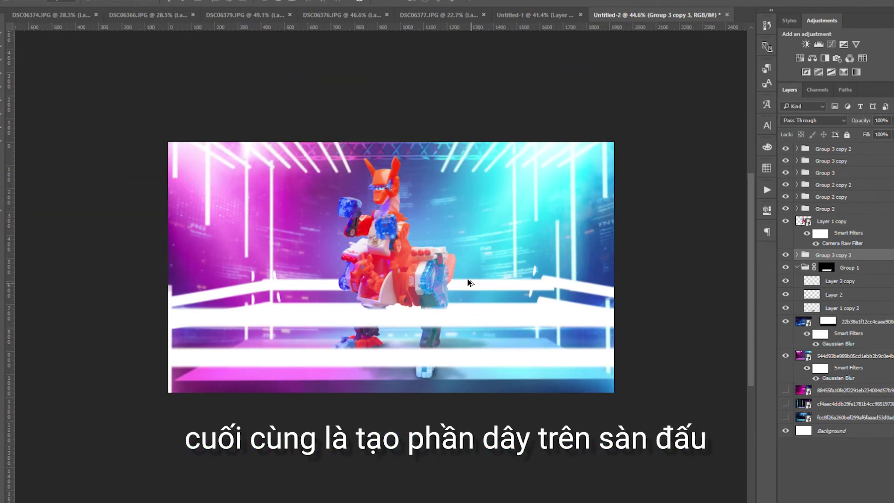
Select the left-side ropes and transform them slightly so they line up with the ends of the rear ropes
{"action": "scroll", "coordinate": [470, 282], "scroll_direction": "up", "scroll_amount": 2}
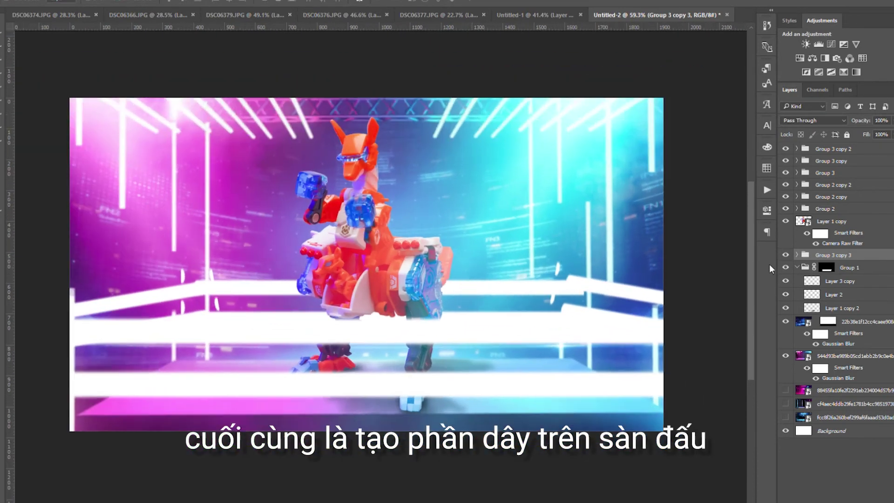
{"action": "left_click_drag", "start_coordinate": [550, 285], "coordinate": [569, 271]}
{"action": "scroll", "coordinate": [569, 271], "scroll_direction": "down", "scroll_amount": 1}
{"action": "scroll", "coordinate": [569, 271], "scroll_direction": "up", "scroll_amount": 1}
{"action": "left_click", "coordinate": [233, 284]}
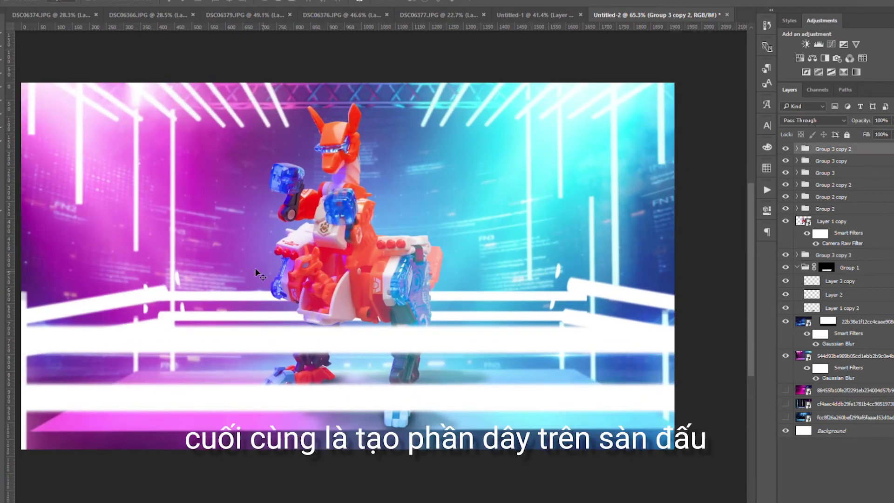
{"action": "scroll", "coordinate": [141, 268], "scroll_direction": "down", "scroll_amount": 1}
{"action": "scroll", "coordinate": [141, 269], "scroll_direction": "left", "scroll_amount": 5}
{"action": "left_click_drag", "start_coordinate": [339, 305], "coordinate": [389, 262]}
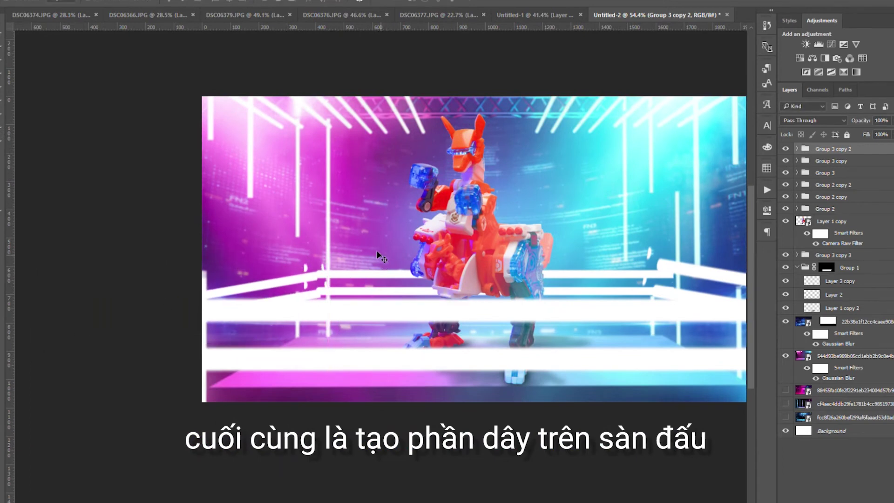
{"action": "scroll", "coordinate": [191, 292], "scroll_direction": "up", "scroll_amount": 2}
{"action": "key", "text": "ctrl+t"}
{"action": "left_click_drag", "start_coordinate": [222, 250], "coordinate": [222, 254]}
{"action": "key", "text": "Return"}
{"action": "scroll", "coordinate": [463, 294], "scroll_direction": "down", "scroll_amount": 3}
{"action": "scroll", "coordinate": [463, 294], "scroll_direction": "up", "scroll_amount": 1}
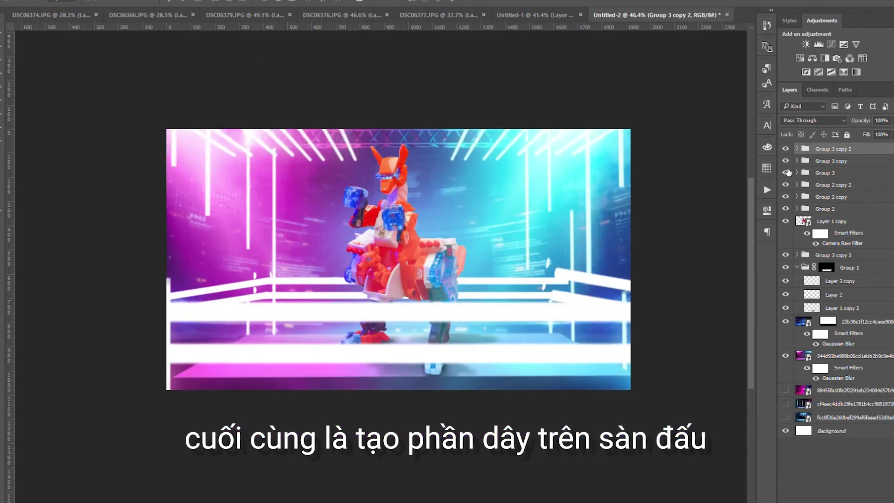
Hide the front ropes and gather Group 2 and its two copies into one group
{"action": "left_click", "coordinate": [785, 173]}
{"action": "left_click", "coordinate": [827, 185]}
{"action": "left_click", "coordinate": [825, 209], "text": "shift"}
{"action": "key", "text": "ctrl+g"}
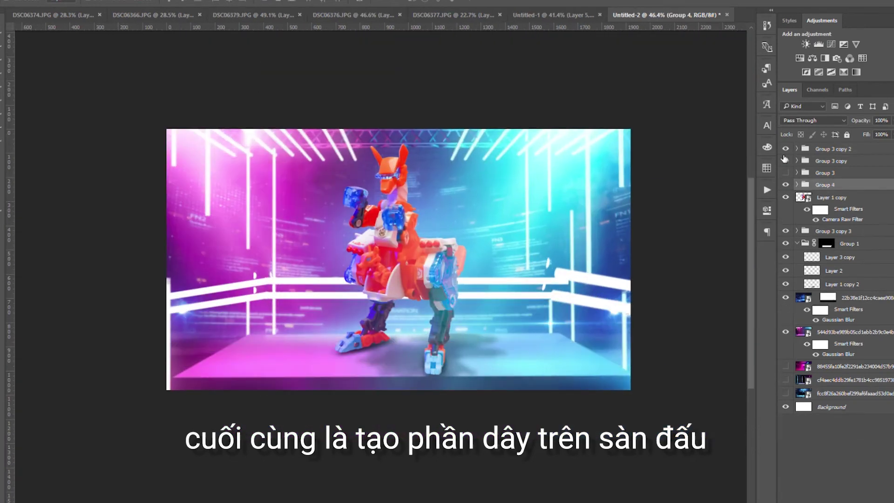
Delete the right-side rope group
{"action": "left_click", "coordinate": [803, 164]}
{"action": "key", "text": "Delete"}
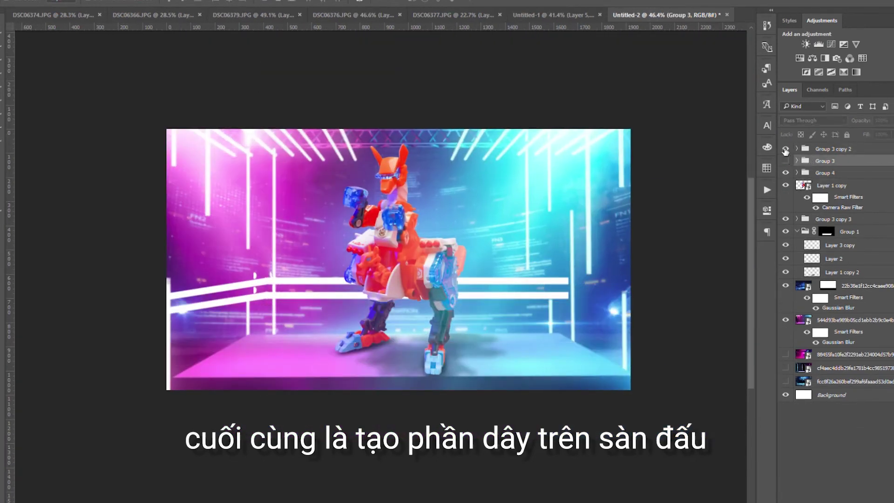
Duplicate the left-side ropes and fit the mirrored copy to the rear ropes on the stage's right side
{"action": "scroll", "coordinate": [248, 299], "scroll_direction": "up", "scroll_amount": 1}
{"action": "left_click_drag", "start_coordinate": [249, 299], "coordinate": [579, 295]}
{"action": "key", "text": "ctrl+t"}
{"action": "left_click_drag", "start_coordinate": [421, 301], "coordinate": [421, 282]}
{"action": "scroll", "coordinate": [652, 289], "scroll_direction": "up", "scroll_amount": 4}
{"action": "left_click_drag", "start_coordinate": [515, 279], "coordinate": [563, 284]}
{"action": "double_click", "coordinate": [636, 247]}
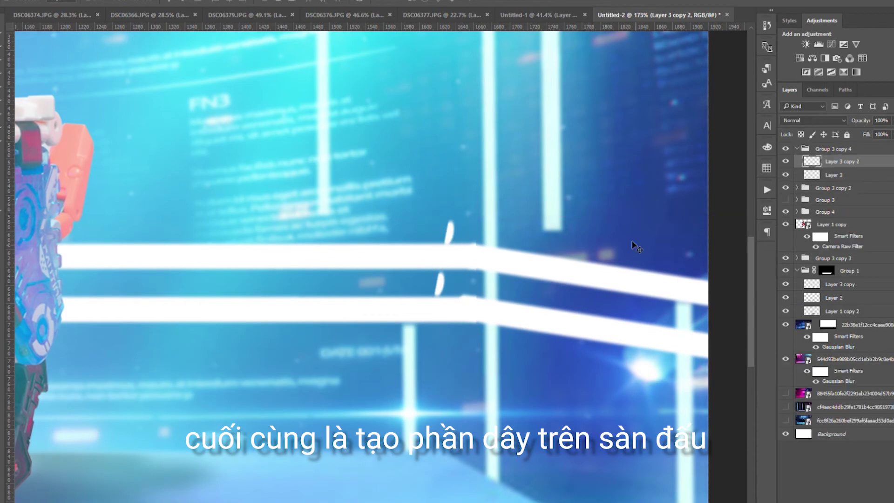
Try masking out the stray marks beside the mirrored right-side ropes, and delete that copy
{"action": "left_click", "coordinate": [797, 149]}
{"action": "left_click_drag", "start_coordinate": [449, 230], "coordinate": [443, 290]}
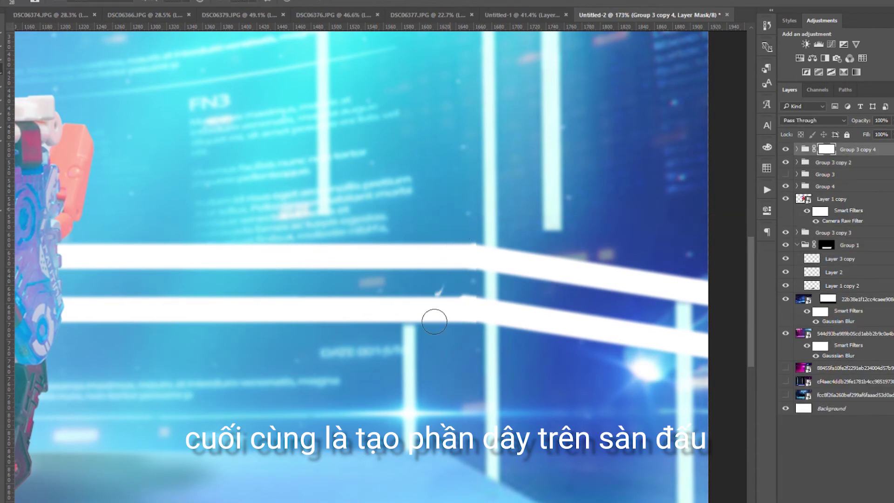
{"action": "key", "text": "v"}
{"action": "mouse_move", "coordinate": [522, 263]}
{"action": "left_mouse_down"}
{"action": "mouse_move", "coordinate": [512, 260]}
{"action": "mouse_move", "coordinate": [478, 299]}
{"action": "left_mouse_up"}
{"action": "scroll", "coordinate": [479, 299], "scroll_direction": "down", "scroll_amount": 5}
{"action": "scroll", "coordinate": [442, 321], "scroll_direction": "down", "scroll_amount": 2}
{"action": "scroll", "coordinate": [373, 326], "scroll_direction": "up", "scroll_amount": 4}
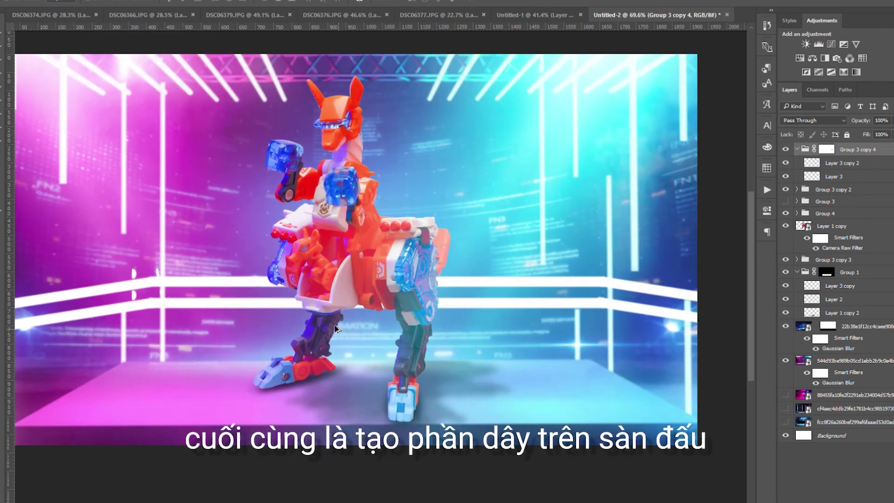
{"action": "key", "text": "Delete"}
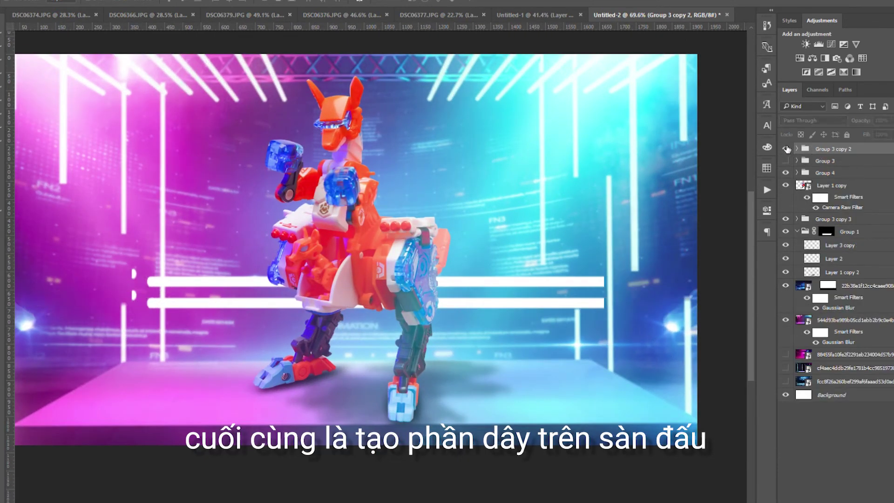
Delete Layer 3 from the left-side rope group and erase the stray marks on its remaining layer
{"action": "left_click", "coordinate": [797, 148]}
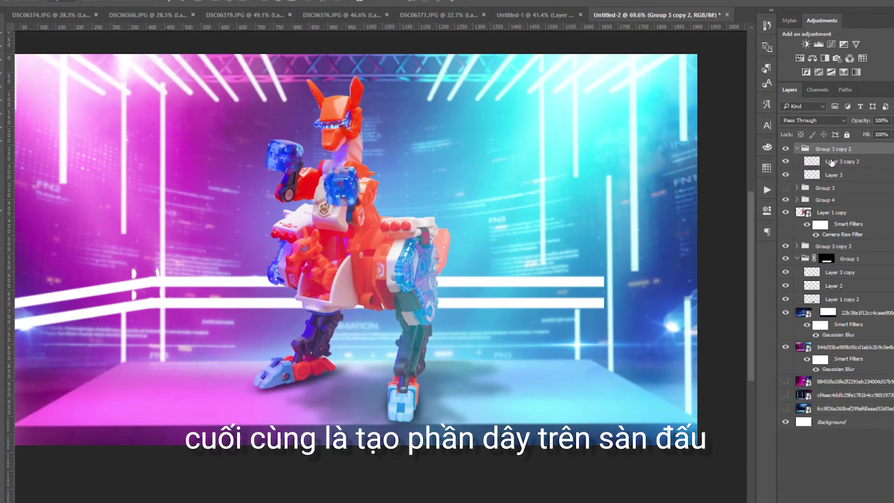
{"action": "left_click", "coordinate": [833, 175]}
{"action": "key", "text": "Delete"}
{"action": "scroll", "coordinate": [307, 293], "scroll_direction": "up", "scroll_amount": 3}
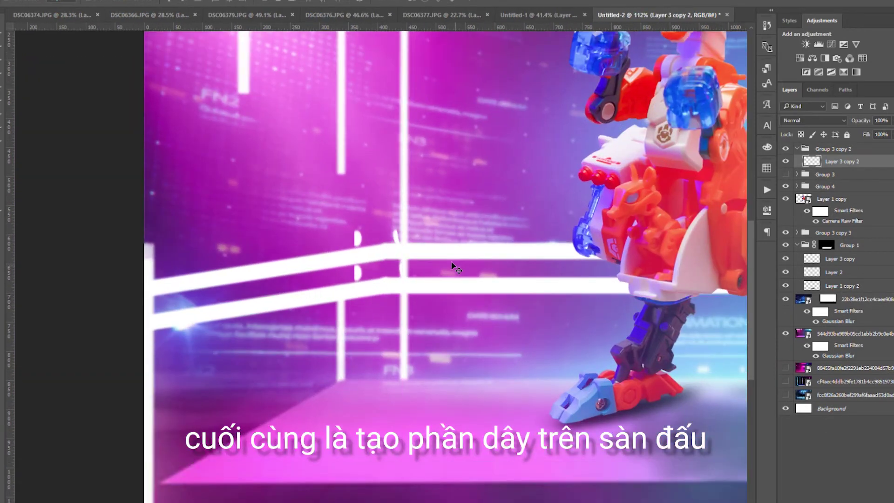
{"action": "left_click", "coordinate": [409, 240]}
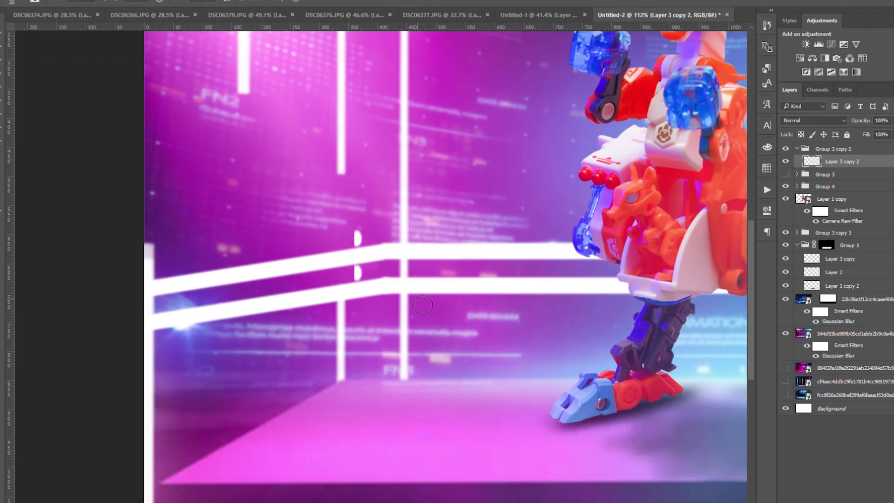
{"action": "left_click_drag", "start_coordinate": [431, 304], "coordinate": [324, 311]}
Delete Layer 3 from the rear rope group to remove the stray marks beside the ropes
{"action": "left_click", "coordinate": [796, 174]}
{"action": "left_click", "coordinate": [799, 175]}
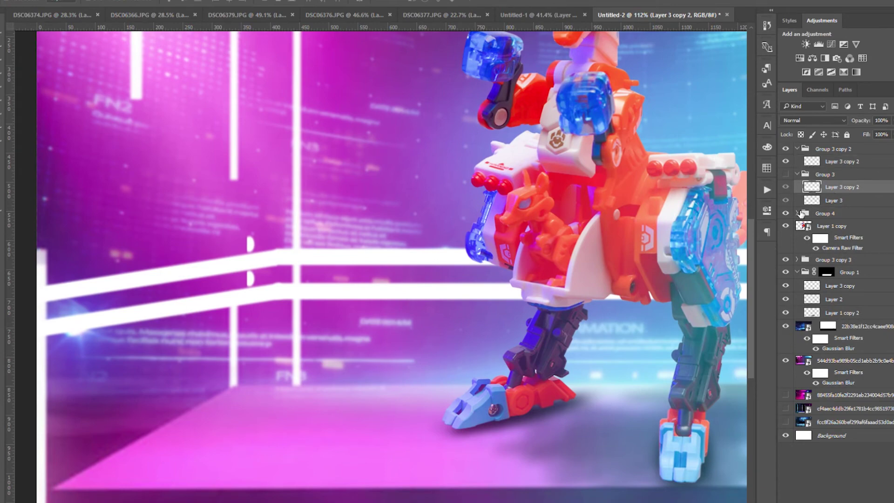
{"action": "left_click", "coordinate": [797, 175]}
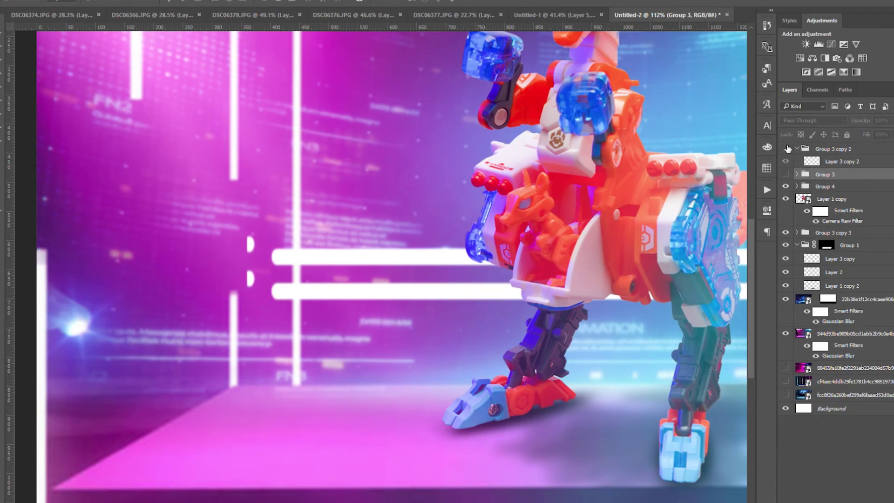
{"action": "left_click", "coordinate": [408, 257]}
{"action": "left_click", "coordinate": [797, 149]}
{"action": "left_click", "coordinate": [796, 173]}
{"action": "left_click", "coordinate": [797, 219]}
{"action": "left_click", "coordinate": [834, 232]}
{"action": "scroll", "coordinate": [262, 316], "scroll_direction": "right", "scroll_amount": 5}
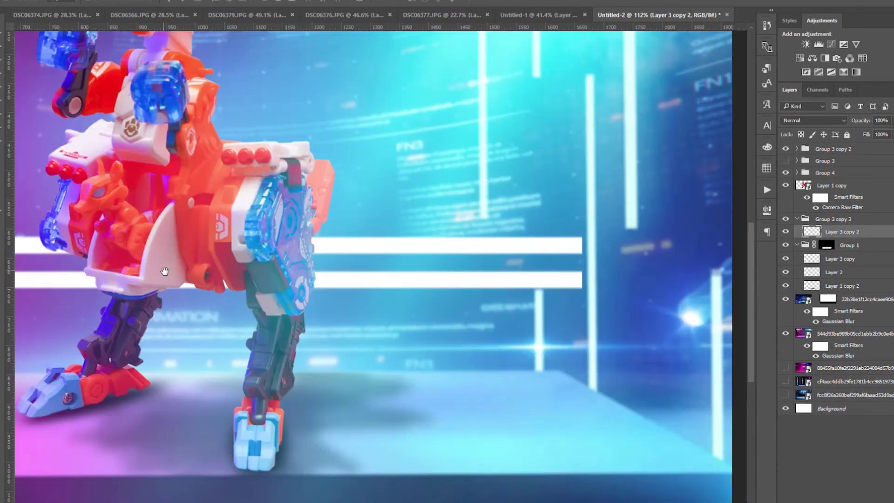
{"action": "scroll", "coordinate": [542, 266], "scroll_direction": "down", "scroll_amount": 5}
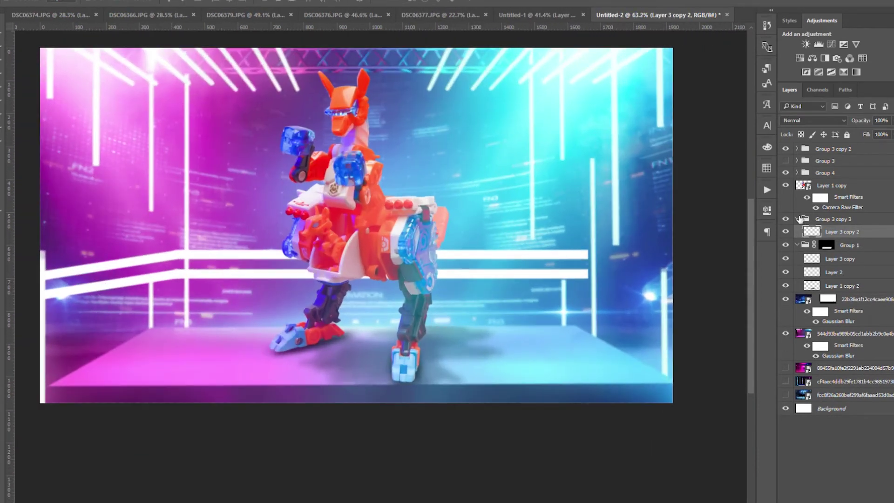
Add an Outer Glow effect to the rear rope group and copy it to the left-side rope group
{"action": "left_click", "coordinate": [799, 219]}
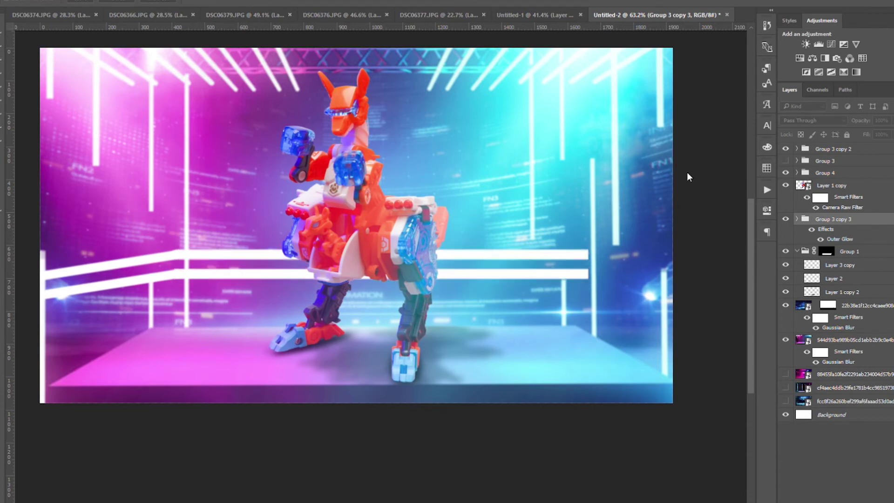
{"action": "scroll", "coordinate": [449, 264], "scroll_direction": "down", "scroll_amount": 2}
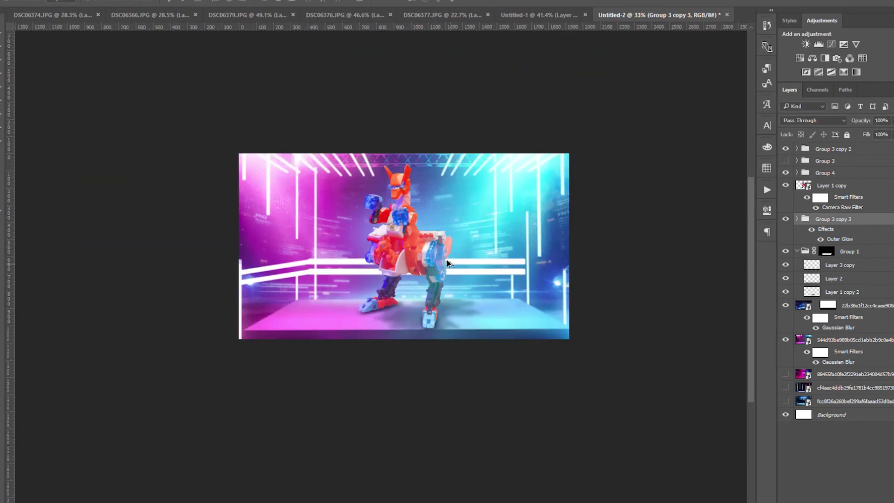
{"action": "scroll", "coordinate": [499, 238], "scroll_direction": "up", "scroll_amount": 3}
{"action": "scroll", "coordinate": [465, 285], "scroll_direction": "down", "scroll_amount": 5}
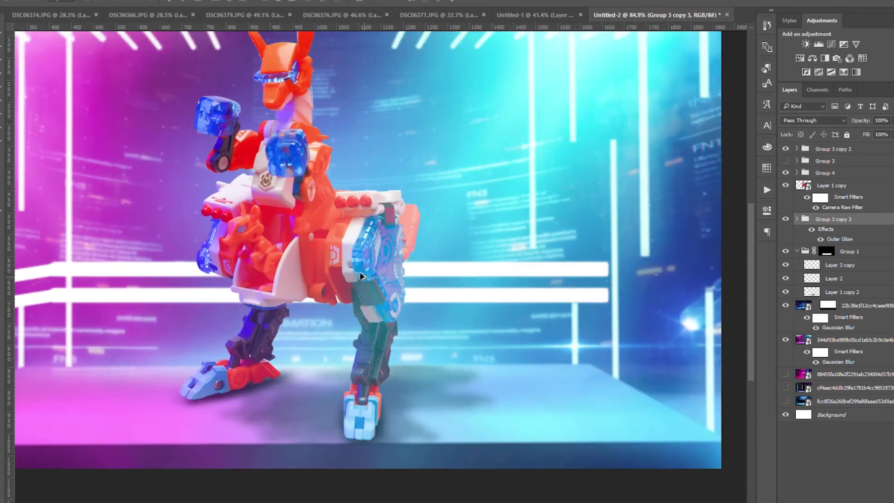
{"action": "scroll", "coordinate": [464, 285], "scroll_direction": "up", "scroll_amount": 2}
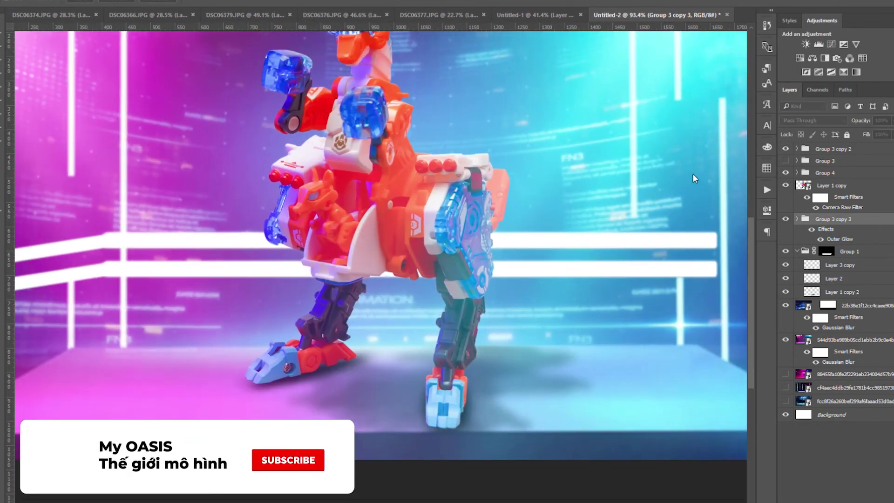
{"action": "scroll", "coordinate": [695, 172], "scroll_direction": "down", "scroll_amount": 1}
{"action": "scroll", "coordinate": [499, 252], "scroll_direction": "down", "scroll_amount": 1}
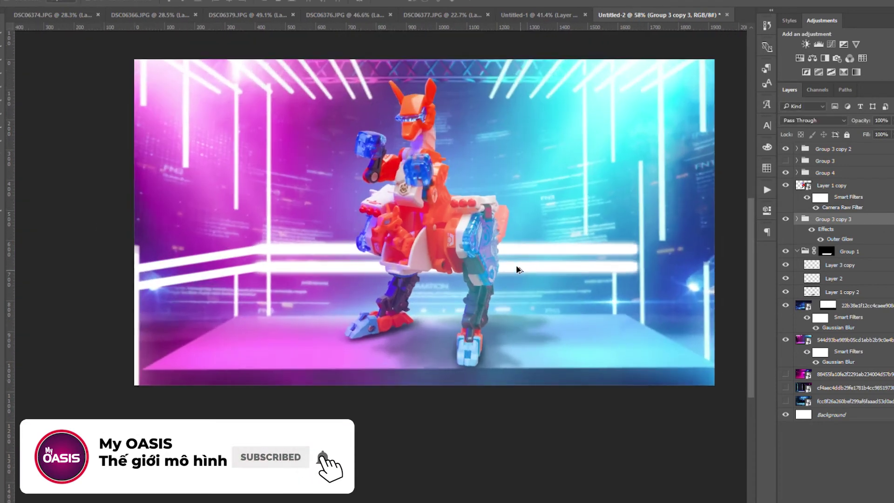
{"action": "left_click_drag", "start_coordinate": [825, 229], "coordinate": [874, 155]}
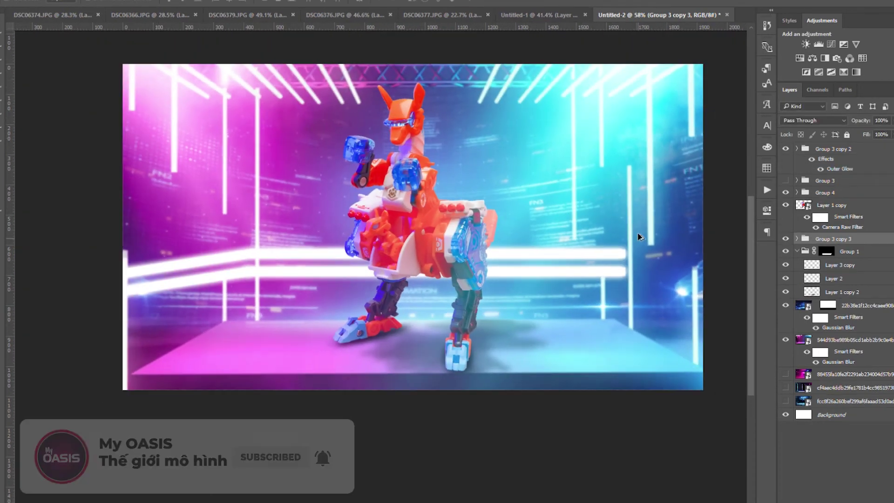
{"action": "left_click", "coordinate": [874, 155]}
Distort the left-side ropes in perspective so they widen strongly toward the canvas's left edge
{"action": "scroll", "coordinate": [209, 215], "scroll_direction": "up", "scroll_amount": 3}
{"action": "left_click_drag", "start_coordinate": [427, 295], "coordinate": [433, 372]}
{"action": "key", "text": "ctrl+t"}
{"action": "left_click_drag", "start_coordinate": [401, 298], "coordinate": [414, 334]}
{"action": "left_click_drag", "start_coordinate": [268, 350], "coordinate": [289, 309]}
{"action": "key", "text": "Return"}
{"action": "scroll", "coordinate": [451, 343], "scroll_direction": "down", "scroll_amount": 3}
{"action": "scroll", "coordinate": [414, 334], "scroll_direction": "up", "scroll_amount": 2}
{"action": "key", "text": "ctrl+t"}
{"action": "left_click_drag", "start_coordinate": [176, 289], "coordinate": [424, 120]}
{"action": "key", "text": "Return"}
Fine-tune the left-side ropes' size and position so their inner ends meet the rear ropes
{"action": "scroll", "coordinate": [458, 300], "scroll_direction": "down", "scroll_amount": 2}
{"action": "scroll", "coordinate": [459, 301], "scroll_direction": "up", "scroll_amount": 2}
{"action": "key", "text": "ctrl+t"}
{"action": "left_click_drag", "start_coordinate": [473, 295], "coordinate": [456, 319]}
{"action": "key", "text": "Return"}
{"action": "key", "text": "ctrl+t"}
{"action": "left_click_drag", "start_coordinate": [473, 286], "coordinate": [484, 305]}
{"action": "key", "text": "ctrl+t"}
{"action": "key", "text": "Escape"}
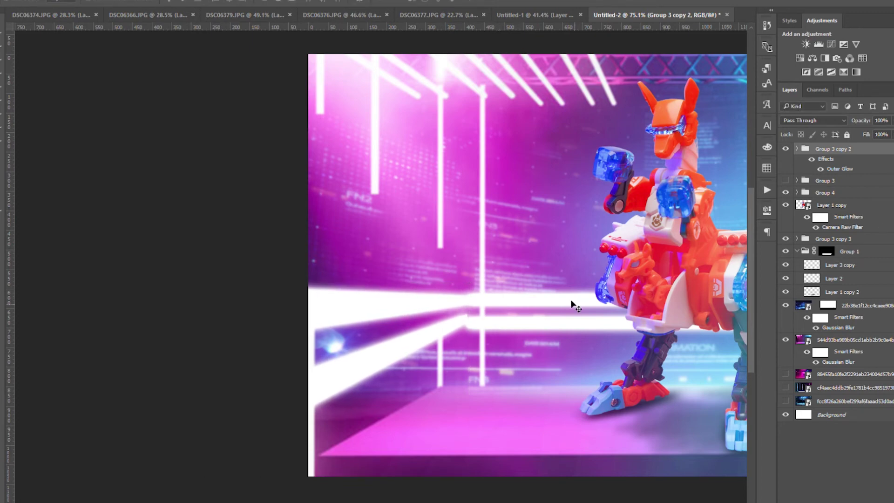
Add a mask to the left-side rope group and paint out the overlap where it meets the rear ropes
{"action": "scroll", "coordinate": [573, 305], "scroll_direction": "right", "scroll_amount": 3}
{"action": "left_click", "coordinate": [706, 265], "text": "ctrl"}
{"action": "left_click_drag", "start_coordinate": [485, 311], "coordinate": [560, 350]}
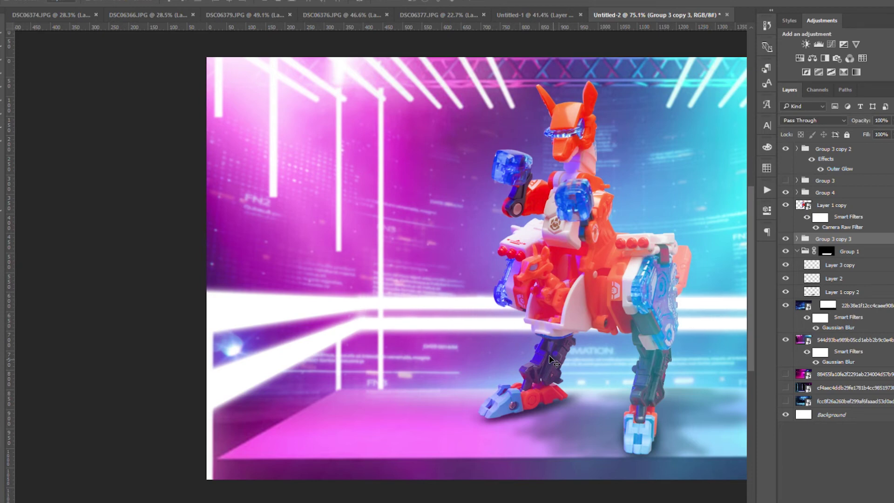
{"action": "key", "text": "ctrl+m"}
{"action": "key", "text": "b"}
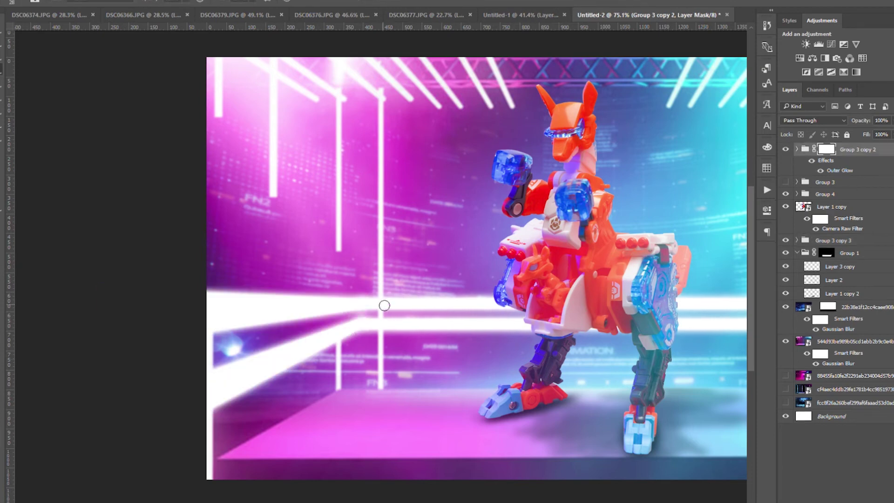
{"action": "key", "text": "ctrl+minus"}
{"action": "key", "text": "ctrl+minus"}
{"action": "key", "text": "ctrl+minus"}
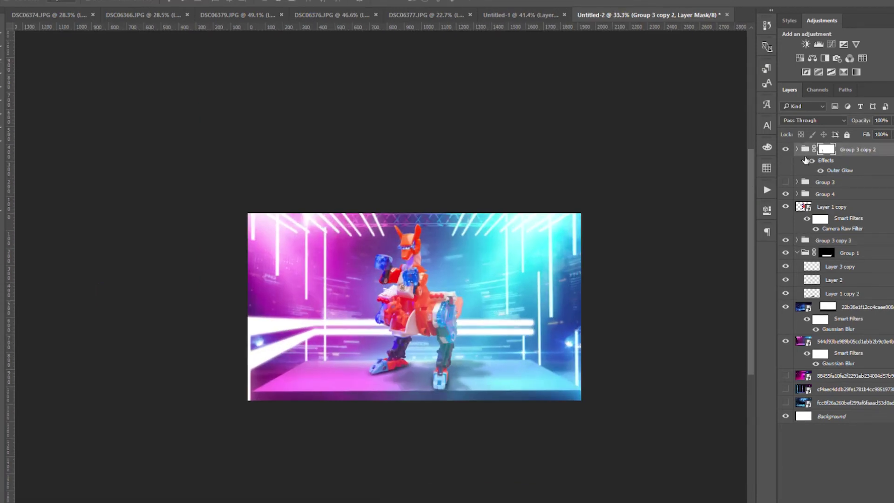
Duplicate the masked left-side rope group and place the mirrored copy at the stage's right edge
{"action": "left_click", "coordinate": [890, 149]}
{"action": "key", "text": "ctrl+j"}
{"action": "left_click_drag", "start_coordinate": [348, 318], "coordinate": [614, 338]}
{"action": "key", "text": "ctrl+plus"}
{"action": "key", "text": "ctrl+plus"}
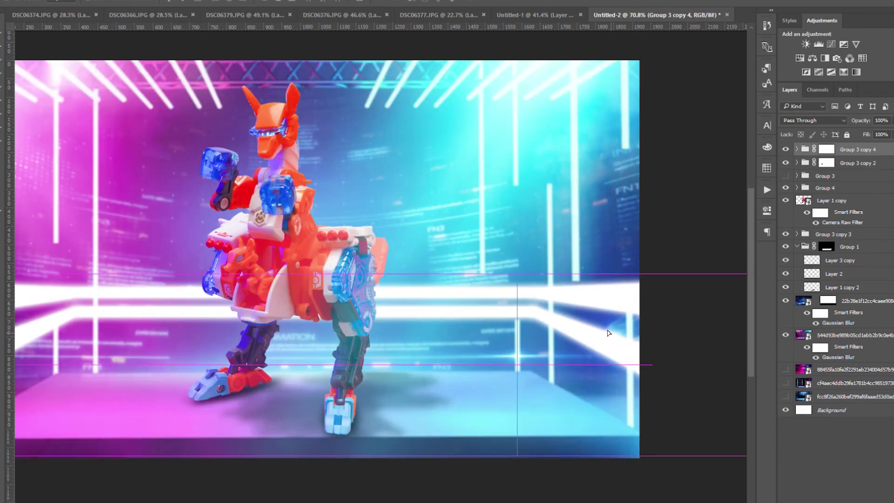
{"action": "scroll", "coordinate": [606, 349], "scroll_direction": "down", "scroll_amount": 2}
Show the hidden front ropes, try repositioning them, and delete their group
{"action": "left_click", "coordinate": [786, 176]}
{"action": "left_click", "coordinate": [825, 176]}
{"action": "left_click_drag", "start_coordinate": [597, 259], "coordinate": [551, 338]}
{"action": "scroll", "coordinate": [497, 295], "scroll_direction": "down", "scroll_amount": 3}
{"action": "scroll", "coordinate": [484, 377], "scroll_direction": "up", "scroll_amount": 2}
{"action": "left_click_drag", "start_coordinate": [489, 365], "coordinate": [577, 352]}
{"action": "key", "text": "Delete"}
{"action": "scroll", "coordinate": [488, 329], "scroll_direction": "up", "scroll_amount": 3}
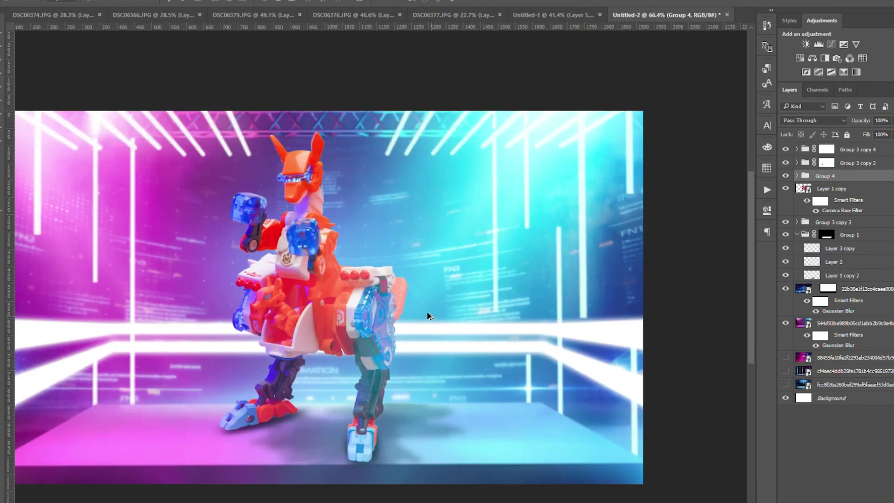
Place the lens flare image above Group 4 and set its blend mode to Screen
{"action": "scroll", "coordinate": [428, 316], "scroll_direction": "down", "scroll_amount": 4}
{"action": "scroll", "coordinate": [402, 343], "scroll_direction": "up", "scroll_amount": 2}
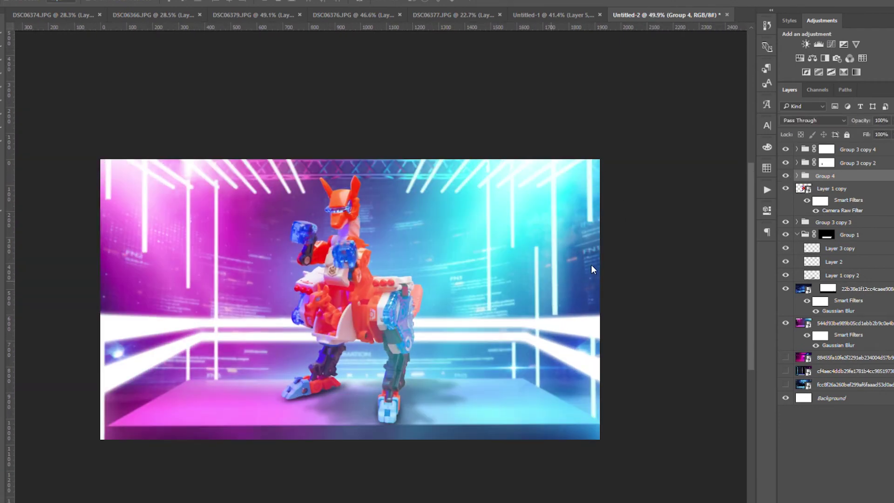
{"action": "left_click_drag", "start_coordinate": [591, 266], "coordinate": [476, 287]}
{"action": "key", "text": "Return"}
{"action": "key", "text": "shift+alt+s"}
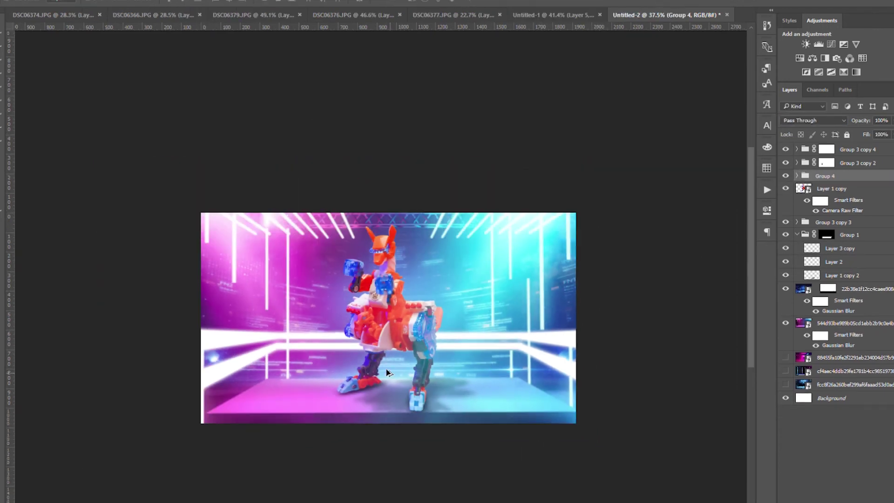
{"action": "scroll", "coordinate": [476, 337], "scroll_direction": "up", "scroll_amount": 3}
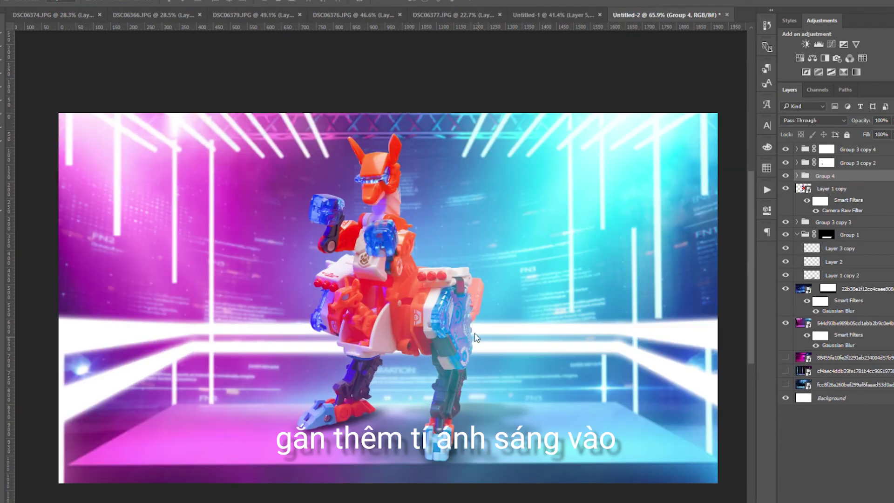
{"action": "left_click_drag", "start_coordinate": [543, 295], "coordinate": [568, 308]}
{"action": "key", "text": "Return"}
{"action": "key", "text": "shift+alt+s"}
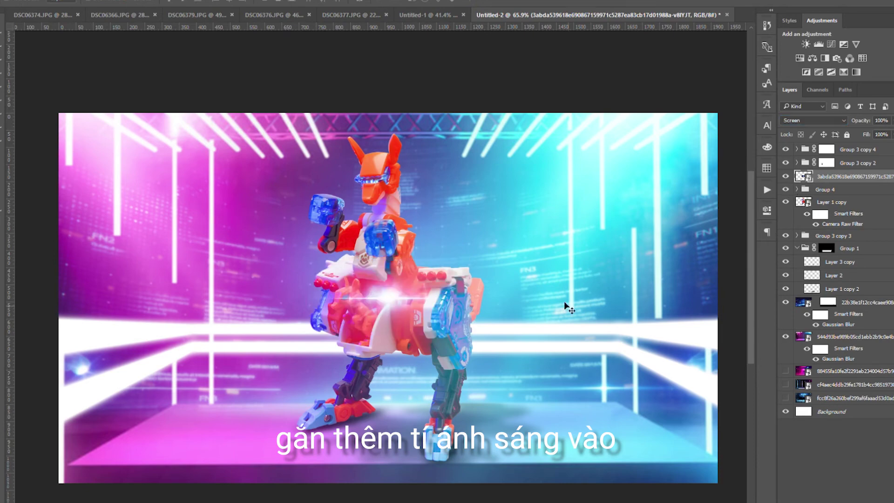
Move the flare layer below Group 4 and position the flare over the robot's visor
{"action": "left_click_drag", "start_coordinate": [832, 199], "coordinate": [831, 196]}
{"action": "scroll", "coordinate": [387, 233], "scroll_direction": "up", "scroll_amount": 3}
{"action": "left_click_drag", "start_coordinate": [239, 159], "coordinate": [299, 121]}
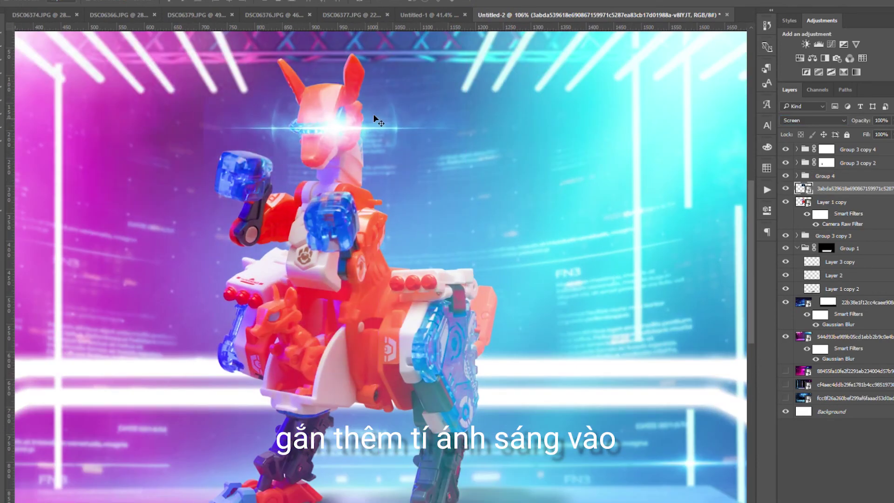
Scale the flare down and move it to the front tip of the robot's visor
{"action": "scroll", "coordinate": [400, 191], "scroll_direction": "up", "scroll_amount": 2}
{"action": "key", "text": "ctrl+t"}
{"action": "left_click_drag", "start_coordinate": [547, 120], "coordinate": [458, 170]}
{"action": "key", "text": "Return"}
{"action": "scroll", "coordinate": [463, 201], "scroll_direction": "down", "scroll_amount": 1}
{"action": "left_click_drag", "start_coordinate": [463, 201], "coordinate": [410, 201]}
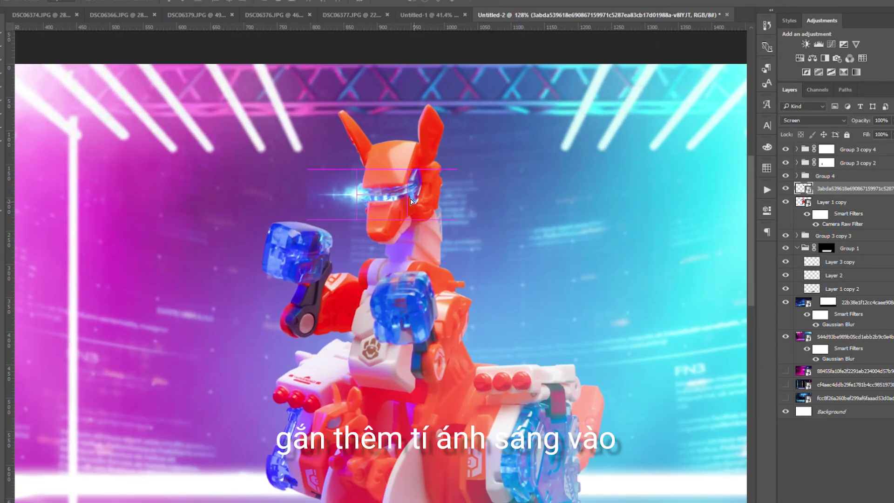
Delete the visor flare and set the star-shaped flare image below Group 4 to Screen blend mode
{"action": "key", "text": "Delete"}
{"action": "left_click_drag", "start_coordinate": [893, 140], "coordinate": [800, 137]}
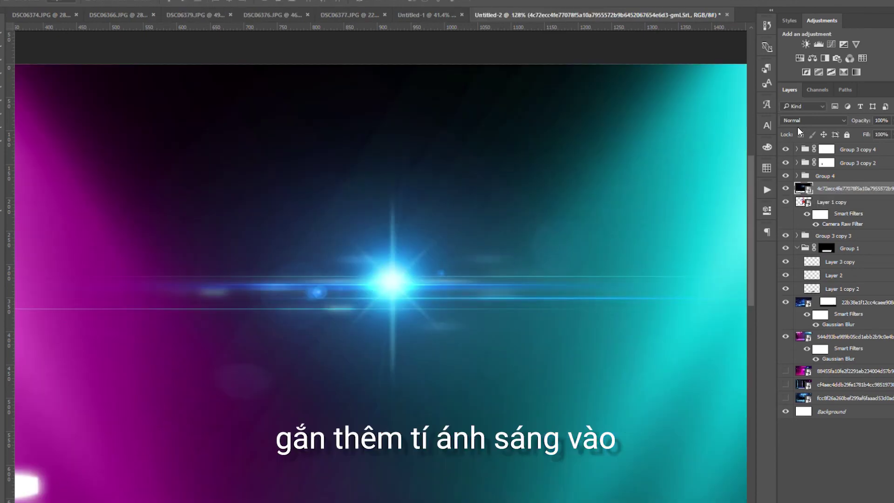
{"action": "key", "text": "ctrl+0"}
Scale the star flare down onto the robot's raised fist and mask out the watermark in its image
{"action": "key", "text": "ctrl+t"}
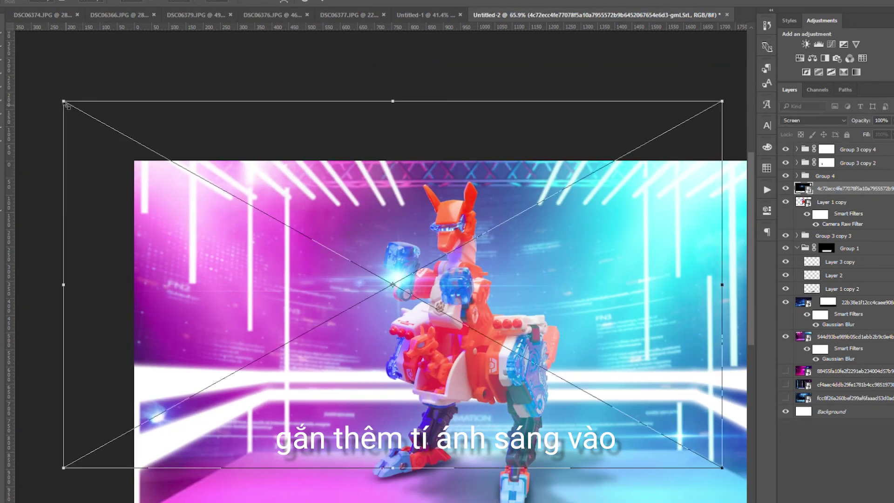
{"action": "scroll", "coordinate": [371, 247], "scroll_direction": "up", "scroll_amount": 3}
{"action": "left_click_drag", "start_coordinate": [379, 189], "coordinate": [396, 289]}
{"action": "scroll", "coordinate": [411, 306], "scroll_direction": "down", "scroll_amount": 1}
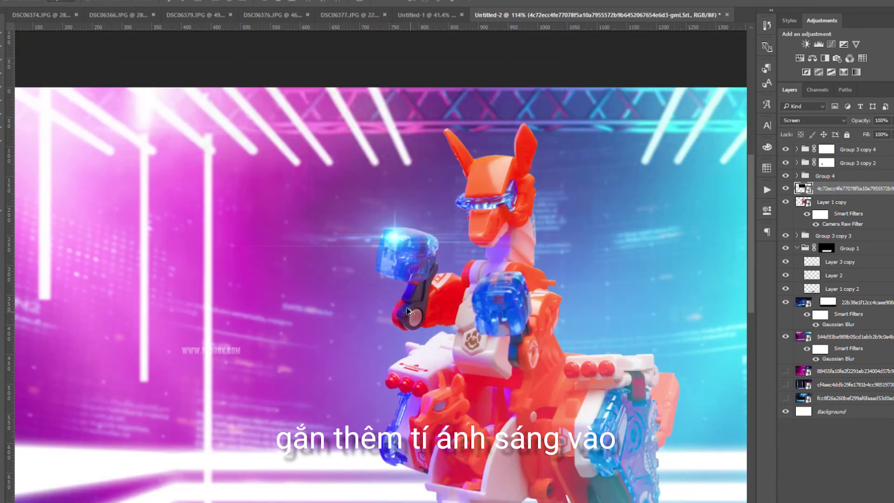
{"action": "left_click_drag", "start_coordinate": [217, 368], "coordinate": [208, 309]}
{"action": "left_click_drag", "start_coordinate": [424, 317], "coordinate": [268, 284]}
Duplicate the fist flare and position the copy over the rear end of the robot's visor
{"action": "key", "text": "ctrl+j"}
{"action": "left_click_drag", "start_coordinate": [312, 170], "coordinate": [425, 135]}
{"action": "left_click_drag", "start_coordinate": [372, 116], "coordinate": [450, 148]}
Add another copy of the flare and transform it onto the upper edge of the robot's blue rear wheel
{"action": "key", "text": "ctrl+t"}
{"action": "left_click", "coordinate": [846, 200]}
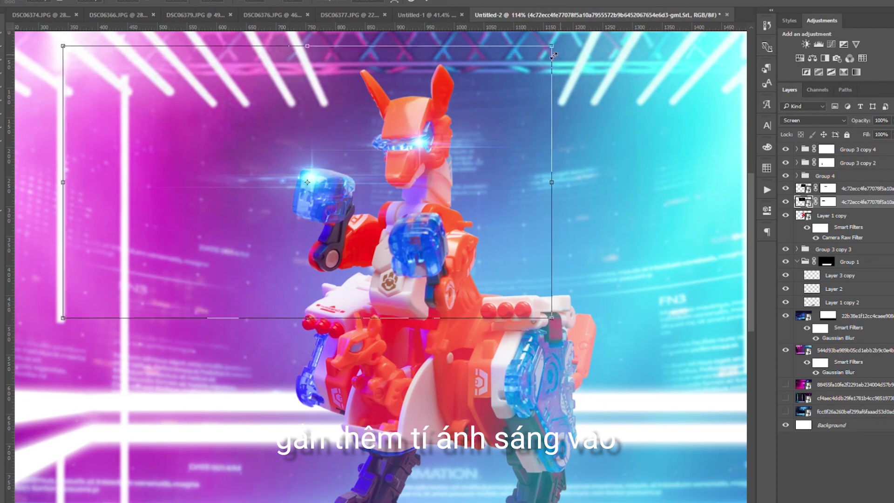
{"action": "scroll", "coordinate": [417, 179], "scroll_direction": "down", "scroll_amount": 2}
{"action": "key", "text": "ctrl+j"}
{"action": "key", "text": "ctrl+t"}
{"action": "key", "text": "Return"}
{"action": "scroll", "coordinate": [416, 215], "scroll_direction": "down", "scroll_amount": 2}
{"action": "scroll", "coordinate": [497, 325], "scroll_direction": "up", "scroll_amount": 3}
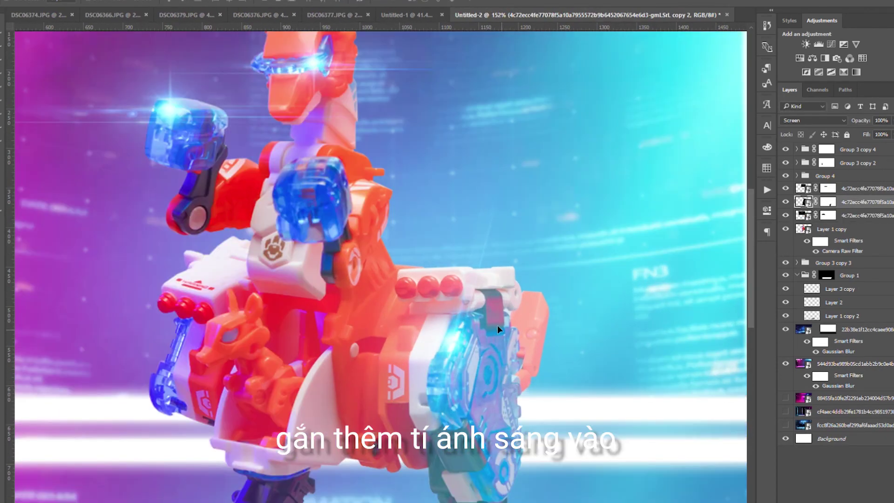
Try another flare copy at the lower edge of the blue rear wheel, and delete it
{"action": "key", "text": "ctrl+j"}
{"action": "scroll", "coordinate": [472, 246], "scroll_direction": "down", "scroll_amount": 3}
{"action": "scroll", "coordinate": [472, 245], "scroll_direction": "up", "scroll_amount": 2}
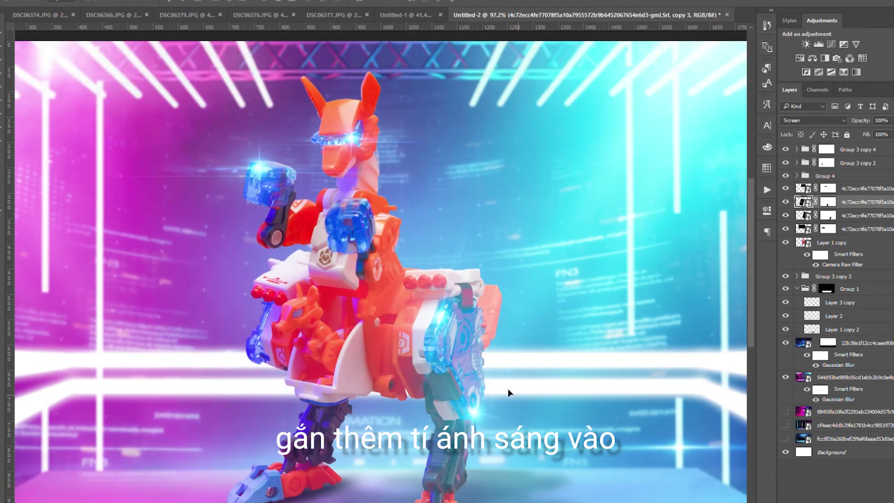
{"action": "scroll", "coordinate": [622, 320], "scroll_direction": "up", "scroll_amount": 2}
{"action": "key", "text": "Delete"}
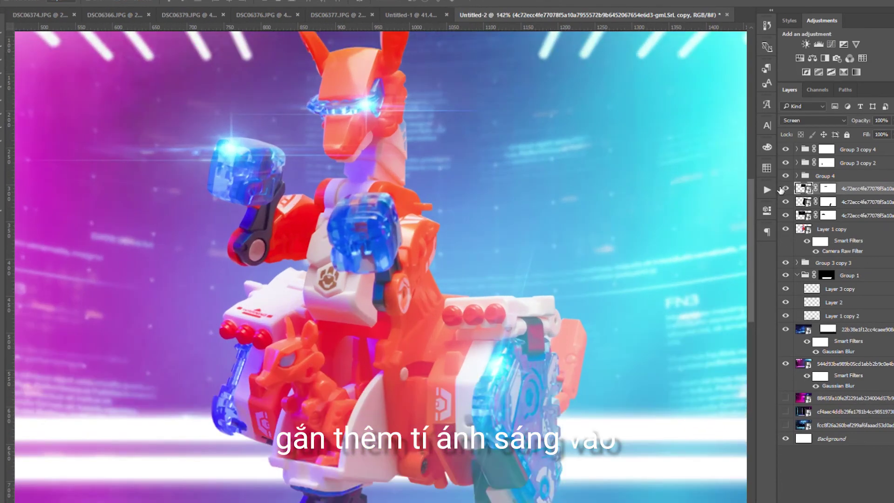
Add a flare copy on the robot's second fist and apply a Gaussian Blur smart filter to it
{"action": "key", "text": "ctrl+z"}
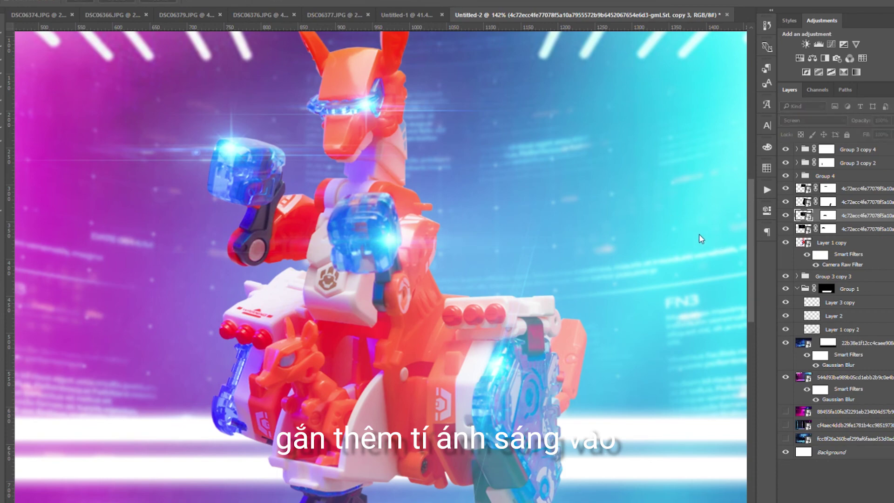
{"action": "scroll", "coordinate": [498, 253], "scroll_direction": "down", "scroll_amount": 2}
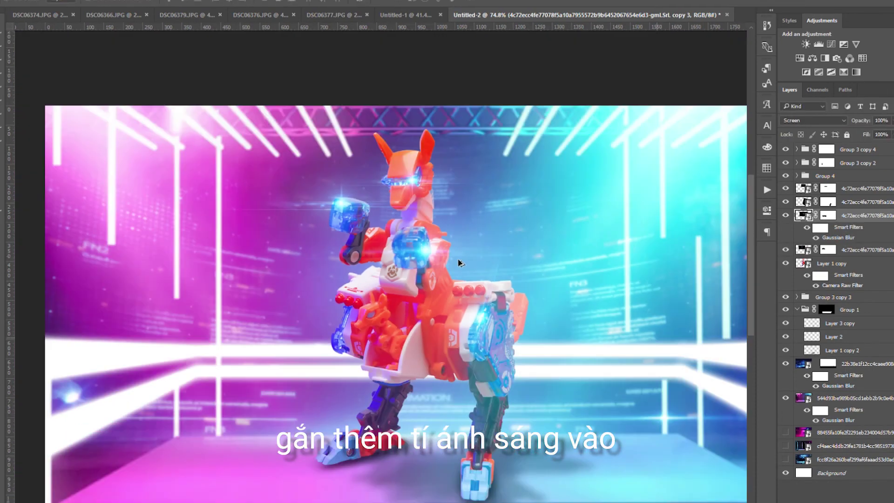
{"action": "scroll", "coordinate": [503, 265], "scroll_direction": "up", "scroll_amount": 4}
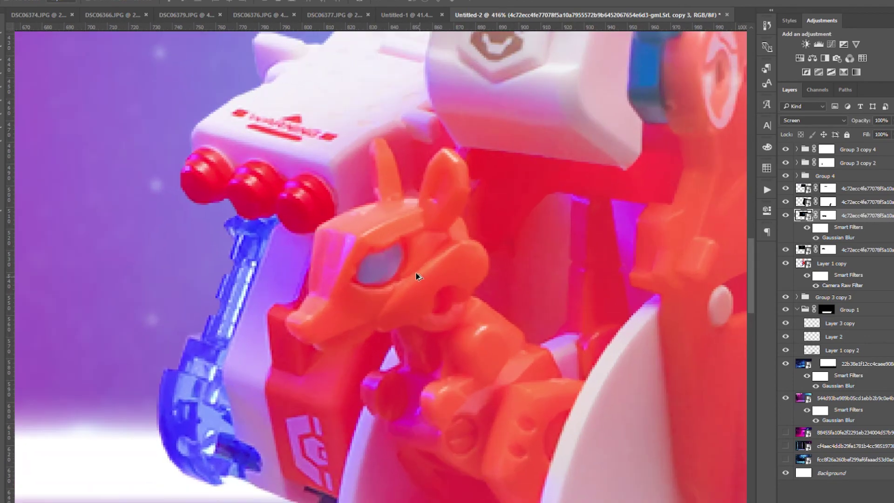
{"action": "scroll", "coordinate": [424, 281], "scroll_direction": "up", "scroll_amount": 2}
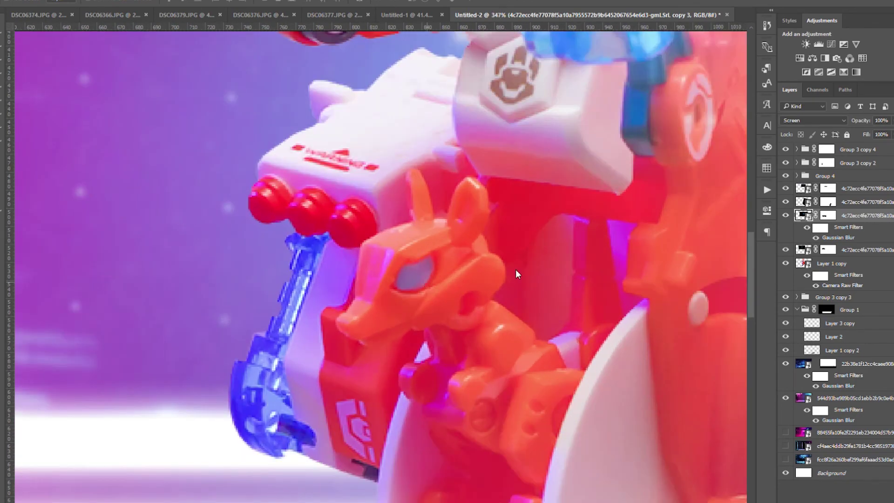
{"action": "key", "text": "ctrl+v"}
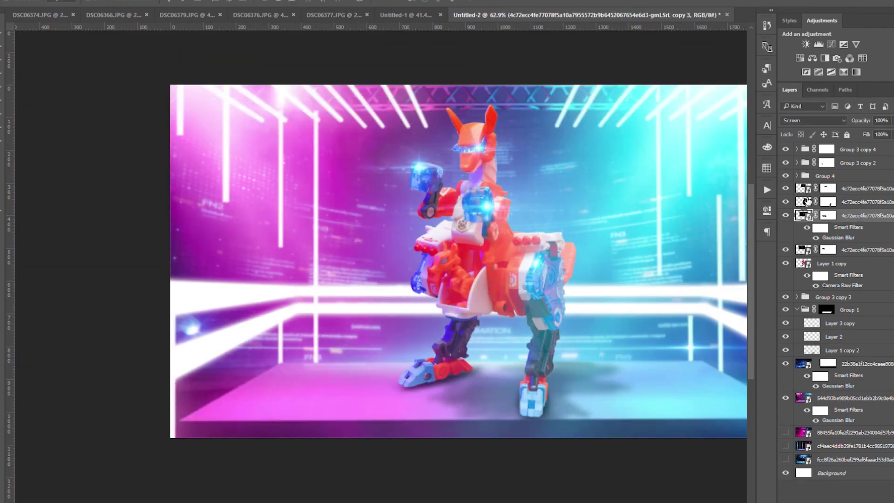
Try a scaled-down copy of the blurred flare on the small kangaroo head's eye, and delete it
{"action": "key", "text": "ctrl+j"}
{"action": "left_click_drag", "start_coordinate": [451, 256], "coordinate": [532, 319]}
{"action": "scroll", "coordinate": [532, 320], "scroll_direction": "up", "scroll_amount": 3}
{"action": "key", "text": "ctrl+t"}
{"action": "left_click_drag", "start_coordinate": [718, 92], "coordinate": [531, 209]}
{"action": "key", "text": "Return"}
{"action": "scroll", "coordinate": [443, 251], "scroll_direction": "up", "scroll_amount": 3}
{"action": "scroll", "coordinate": [443, 251], "scroll_direction": "down", "scroll_amount": 5}
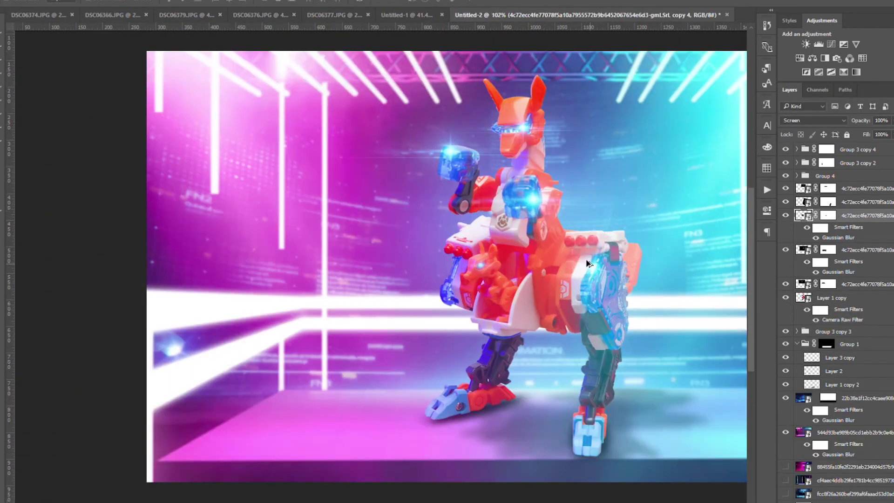
{"action": "key", "text": "Delete"}
{"action": "scroll", "coordinate": [604, 266], "scroll_direction": "up", "scroll_amount": 2}
{"action": "scroll", "coordinate": [568, 261], "scroll_direction": "down", "scroll_amount": 2}
{"action": "scroll", "coordinate": [558, 256], "scroll_direction": "up", "scroll_amount": 2}
{"action": "scroll", "coordinate": [530, 291], "scroll_direction": "down", "scroll_amount": 1}
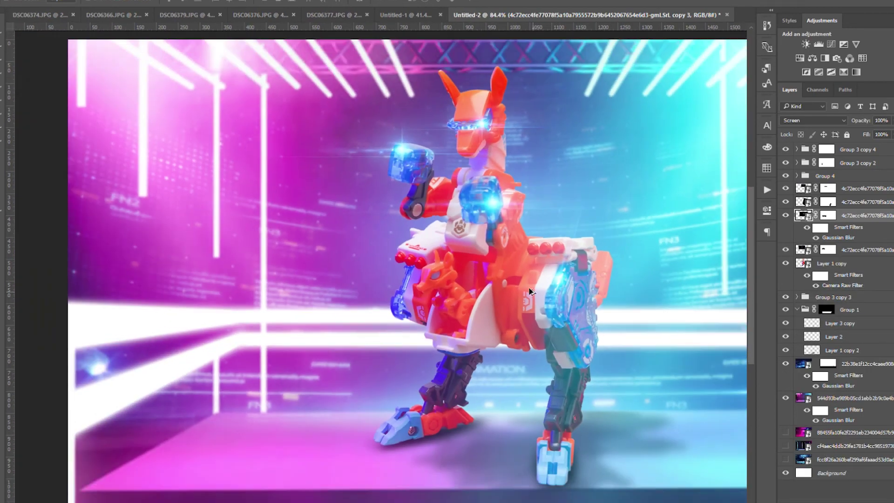
Duplicate the Group 3 copy 3 ropes above the robot layer and move the copy down in front of its legs
{"action": "scroll", "coordinate": [530, 291], "scroll_direction": "down", "scroll_amount": 3}
{"action": "scroll", "coordinate": [419, 280], "scroll_direction": "up", "scroll_amount": 1}
{"action": "scroll", "coordinate": [360, 281], "scroll_direction": "down", "scroll_amount": 1}
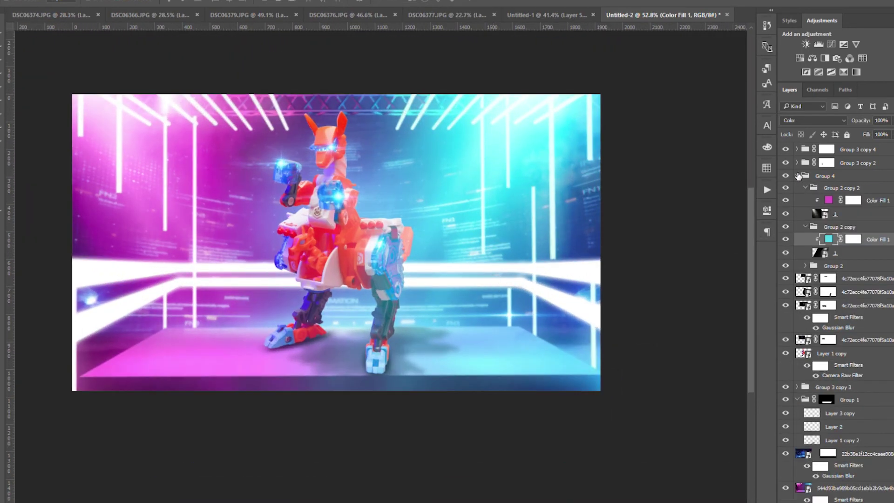
{"action": "left_click", "coordinate": [797, 176]}
{"action": "left_click", "coordinate": [828, 297]}
{"action": "left_click", "coordinate": [825, 148]}
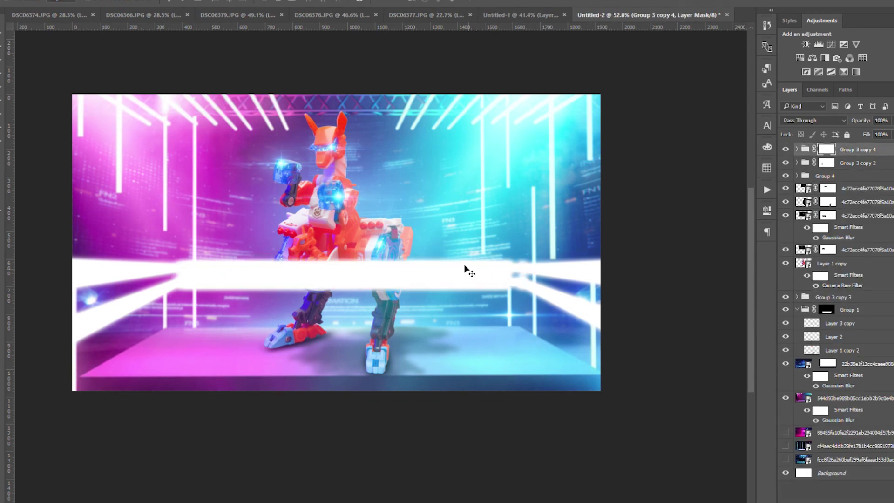
{"action": "left_click_drag", "start_coordinate": [828, 301], "coordinate": [833, 273]}
{"action": "left_click_drag", "start_coordinate": [412, 263], "coordinate": [412, 317]}
{"action": "scroll", "coordinate": [420, 326], "scroll_direction": "down", "scroll_amount": 3}
{"action": "scroll", "coordinate": [546, 308], "scroll_direction": "down", "scroll_amount": 1}
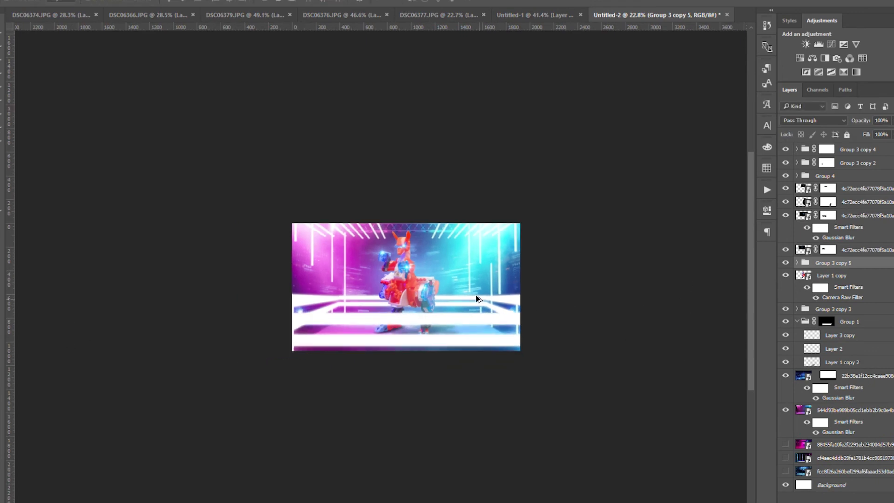
Enlarge the front rope group and reposition it across the lower part of the stage
{"action": "scroll", "coordinate": [476, 298], "scroll_direction": "up", "scroll_amount": 3}
{"action": "scroll", "coordinate": [463, 340], "scroll_direction": "down", "scroll_amount": 1}
{"action": "left_click_drag", "start_coordinate": [457, 354], "coordinate": [515, 361]}
{"action": "scroll", "coordinate": [515, 362], "scroll_direction": "down", "scroll_amount": 2}
{"action": "left_click_drag", "start_coordinate": [305, 360], "coordinate": [99, 305]}
{"action": "scroll", "coordinate": [478, 341], "scroll_direction": "down", "scroll_amount": 2}
{"action": "left_click_drag", "start_coordinate": [156, 317], "coordinate": [543, 345]}
{"action": "key", "text": "Return"}
{"action": "scroll", "coordinate": [450, 344], "scroll_direction": "up", "scroll_amount": 4}
{"action": "left_click_drag", "start_coordinate": [446, 342], "coordinate": [482, 416]}
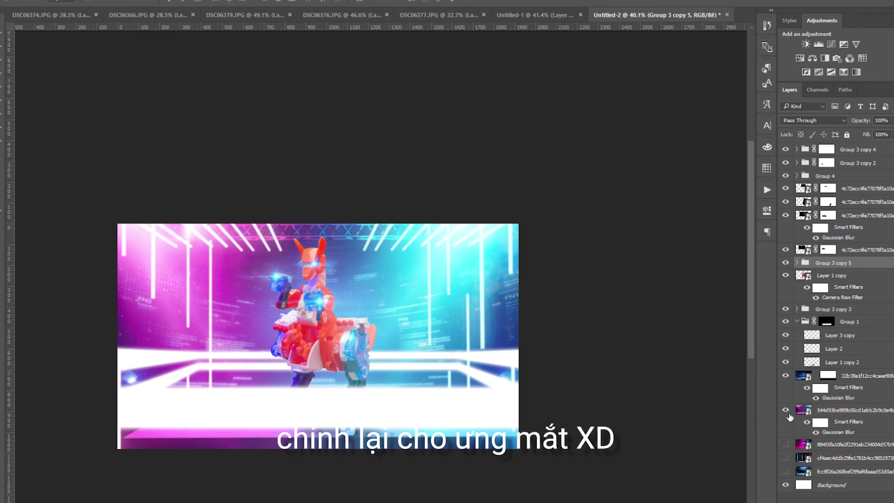
{"action": "scroll", "coordinate": [579, 349], "scroll_direction": "up", "scroll_amount": 2}
Adjust the neon stage background layer's placement and shift the front rope group slightly lower
{"action": "left_click", "coordinate": [475, 329], "text": "ctrl"}
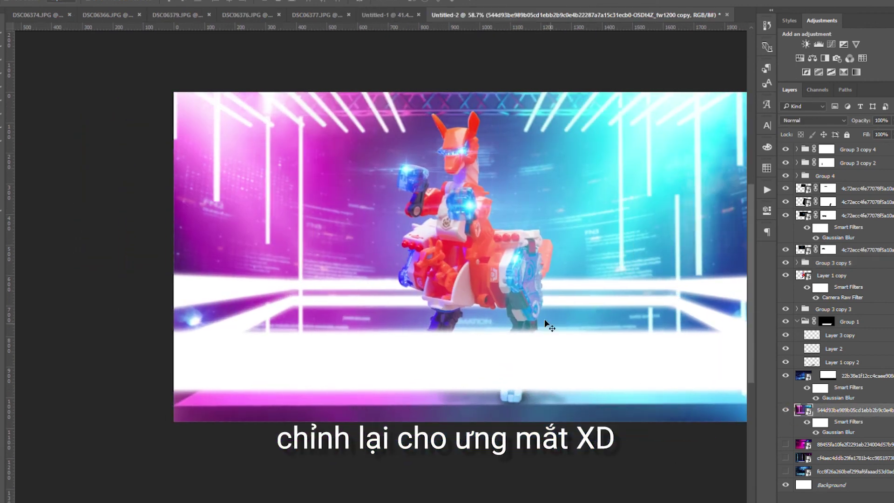
{"action": "scroll", "coordinate": [550, 326], "scroll_direction": "down", "scroll_amount": 2}
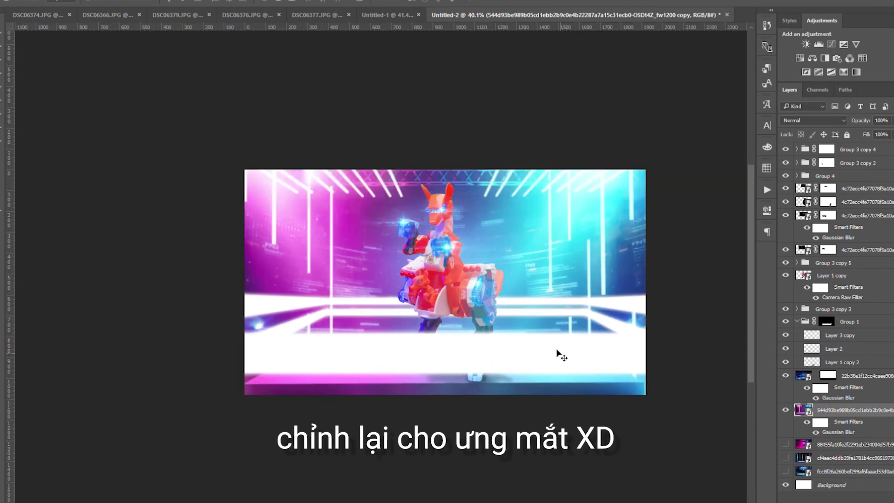
{"action": "left_click_drag", "start_coordinate": [558, 353], "coordinate": [588, 368]}
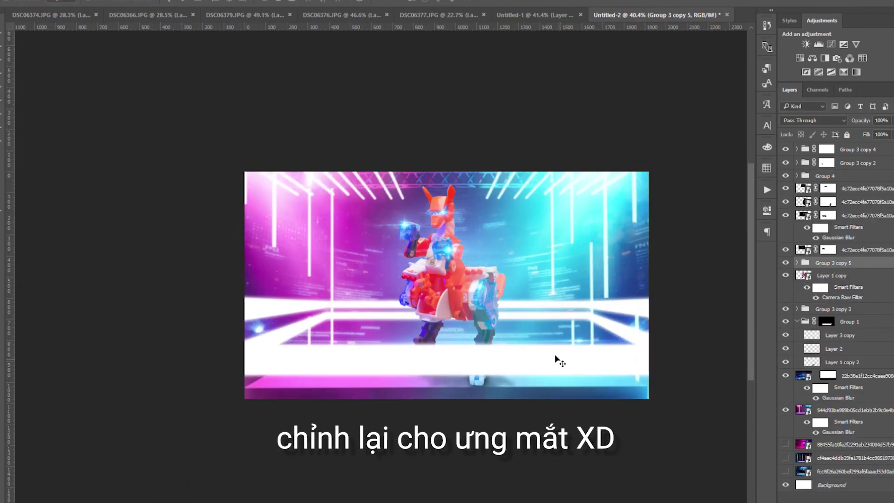
{"action": "scroll", "coordinate": [506, 356], "scroll_direction": "up", "scroll_amount": 2}
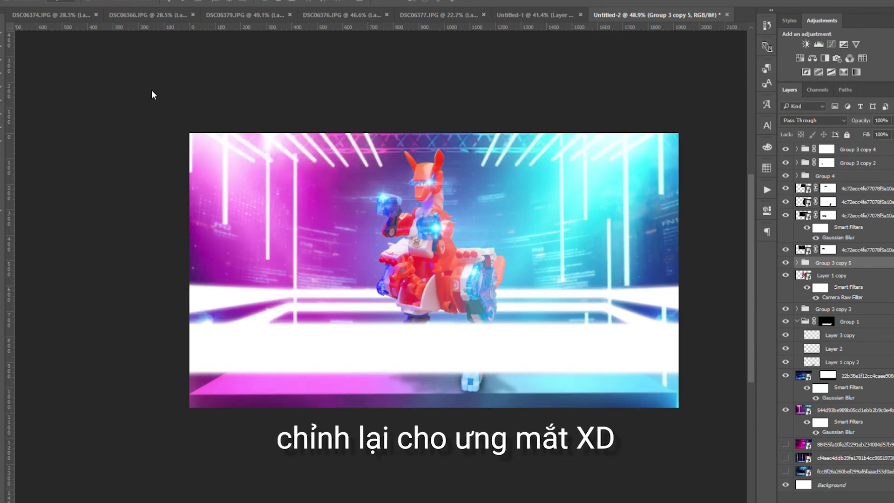
Merge the front rope group into a single layer and transform it so the ropes are thinner
{"action": "key", "text": "ctrl+e"}
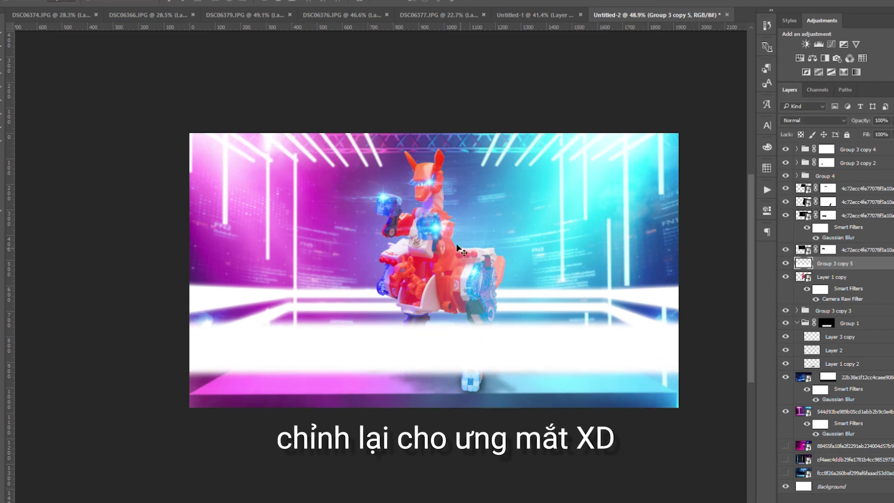
{"action": "key", "text": "ctrl+minus"}
{"action": "key", "text": "ctrl+t"}
{"action": "key", "text": "Return"}
{"action": "scroll", "coordinate": [522, 315], "scroll_direction": "up", "scroll_amount": 3}
{"action": "key", "text": "ctrl+t"}
{"action": "left_click_drag", "start_coordinate": [522, 316], "coordinate": [623, 368]}
{"action": "key", "text": "Escape"}
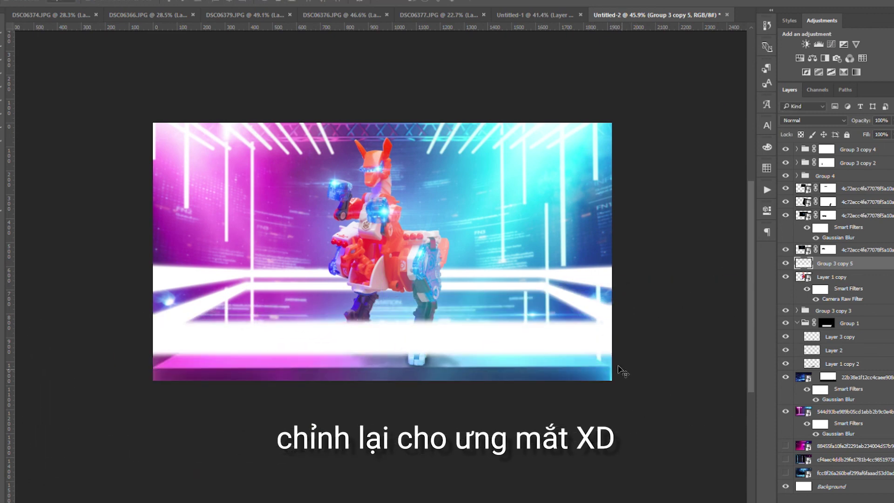
{"action": "key", "text": "ctrl+t"}
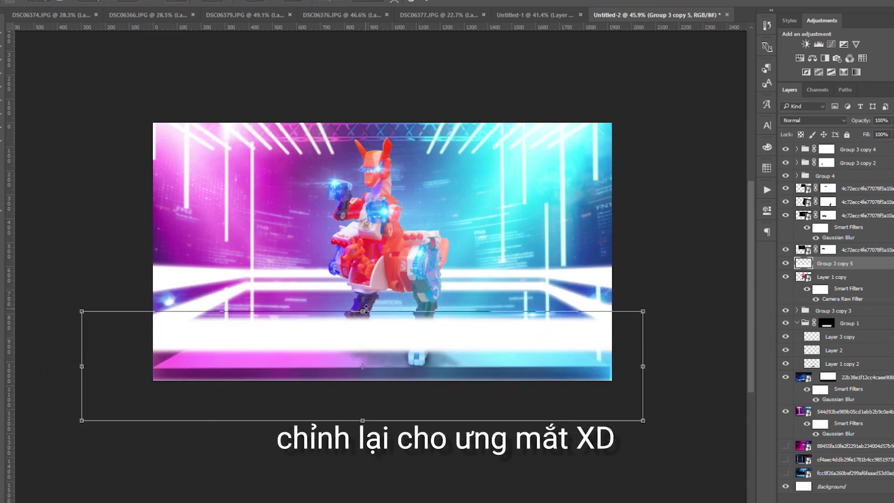
{"action": "key", "text": "Escape"}
{"action": "key", "text": "ctrl+t"}
{"action": "key", "text": "Escape"}
Move the merged front ropes layer down so a rope runs along the image's bottom edge below the robot's feet
{"action": "left_click_drag", "start_coordinate": [602, 391], "coordinate": [578, 313]}
{"action": "scroll", "coordinate": [540, 339], "scroll_direction": "down", "scroll_amount": 3}
{"action": "scroll", "coordinate": [398, 261], "scroll_direction": "up", "scroll_amount": 2}
{"action": "left_click_drag", "start_coordinate": [320, 470], "coordinate": [553, 373]}
{"action": "scroll", "coordinate": [543, 406], "scroll_direction": "down", "scroll_amount": 2}
{"action": "scroll", "coordinate": [553, 373], "scroll_direction": "up", "scroll_amount": 3}
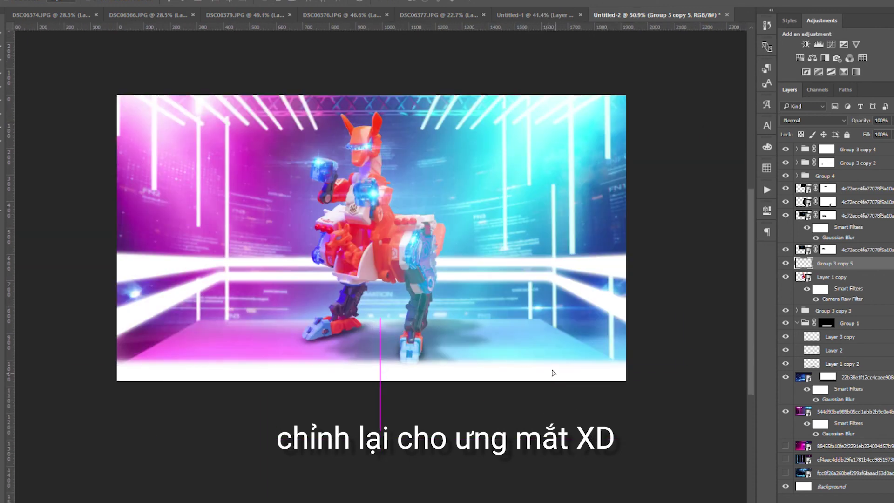
{"action": "scroll", "coordinate": [559, 352], "scroll_direction": "down", "scroll_amount": 2}
{"action": "scroll", "coordinate": [560, 352], "scroll_direction": "up", "scroll_amount": 2}
Stamp all visible layers into a new top layer and apply the Camera Raw Filter to it as a smart filter
{"action": "key", "text": "ctrl+shift+alt+e"}
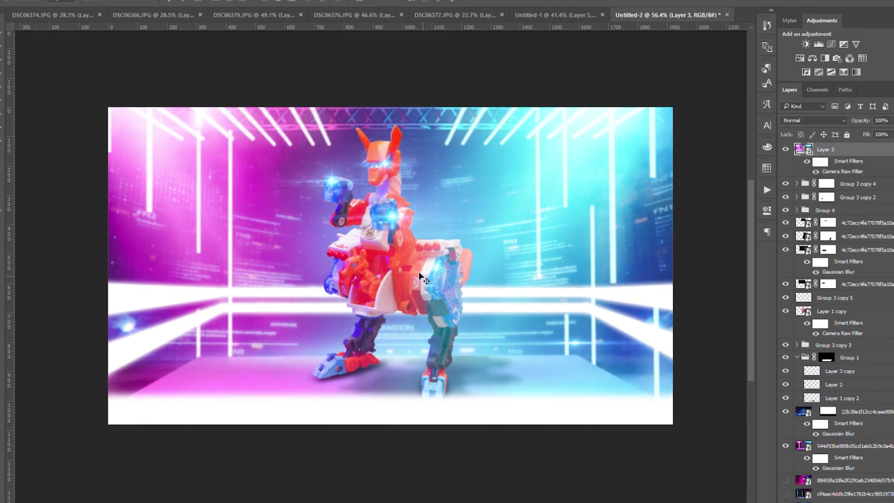
{"action": "scroll", "coordinate": [463, 274], "scroll_direction": "down", "scroll_amount": 3}
{"action": "scroll", "coordinate": [463, 273], "scroll_direction": "up", "scroll_amount": 3}
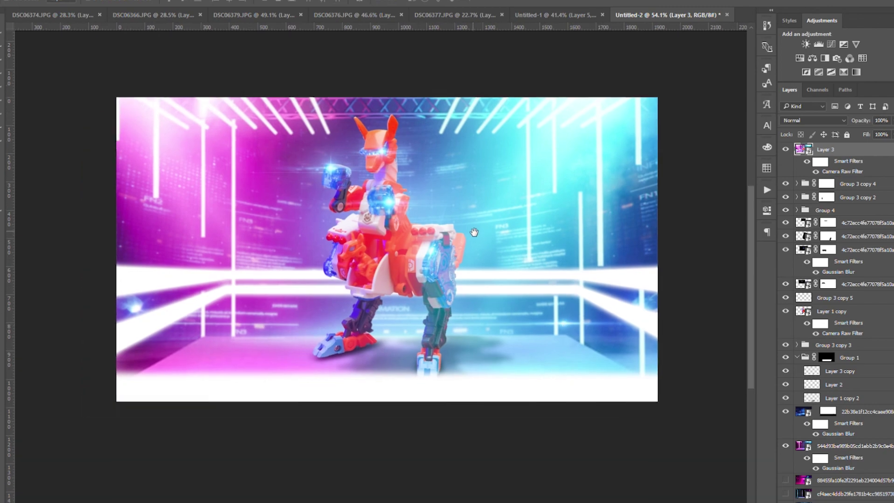